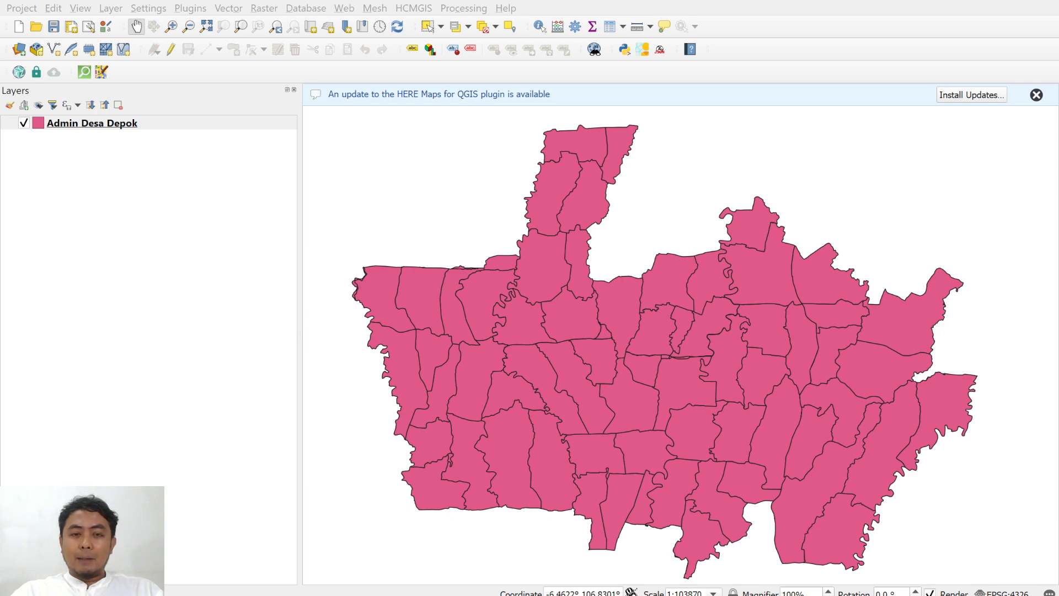
Switch to Dasmap.com in the browser and start a new layer in the studio's data section
{"action": "key", "text": "alt+Tab"}
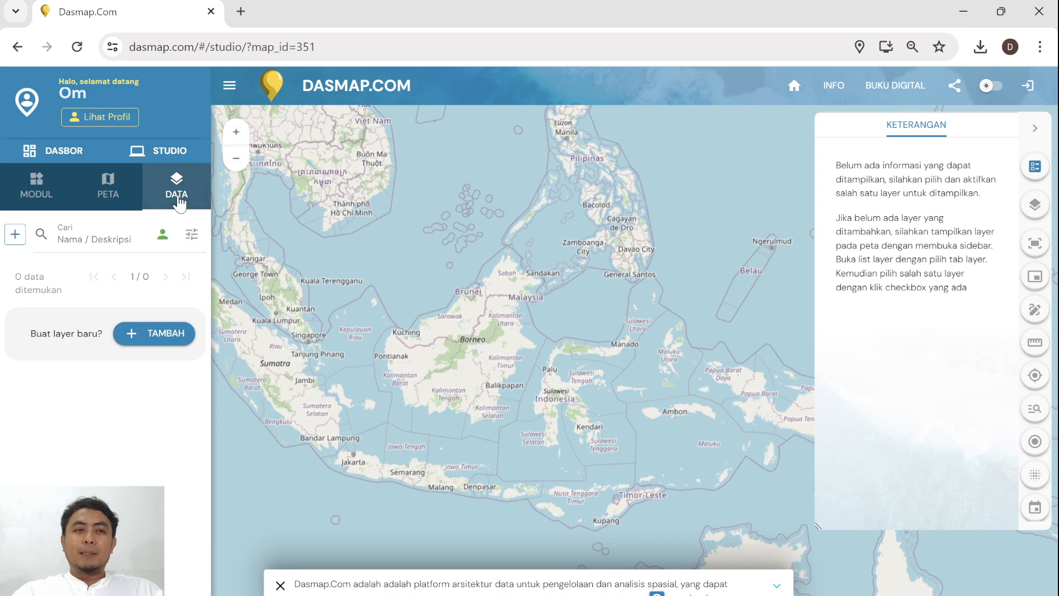
{"action": "left_click", "coordinate": [76, 47]}
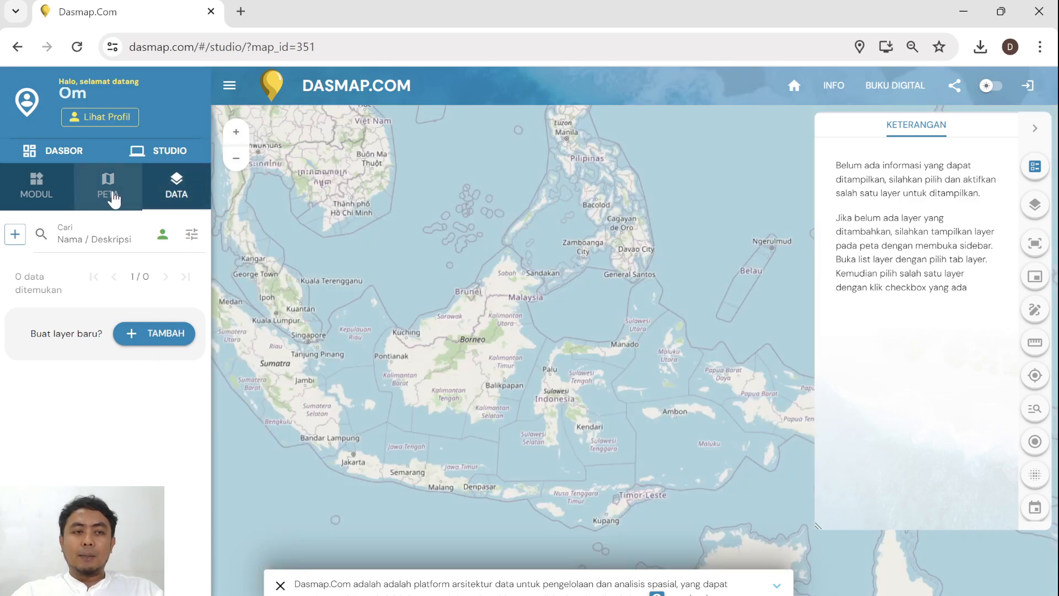
{"action": "left_click", "coordinate": [177, 191]}
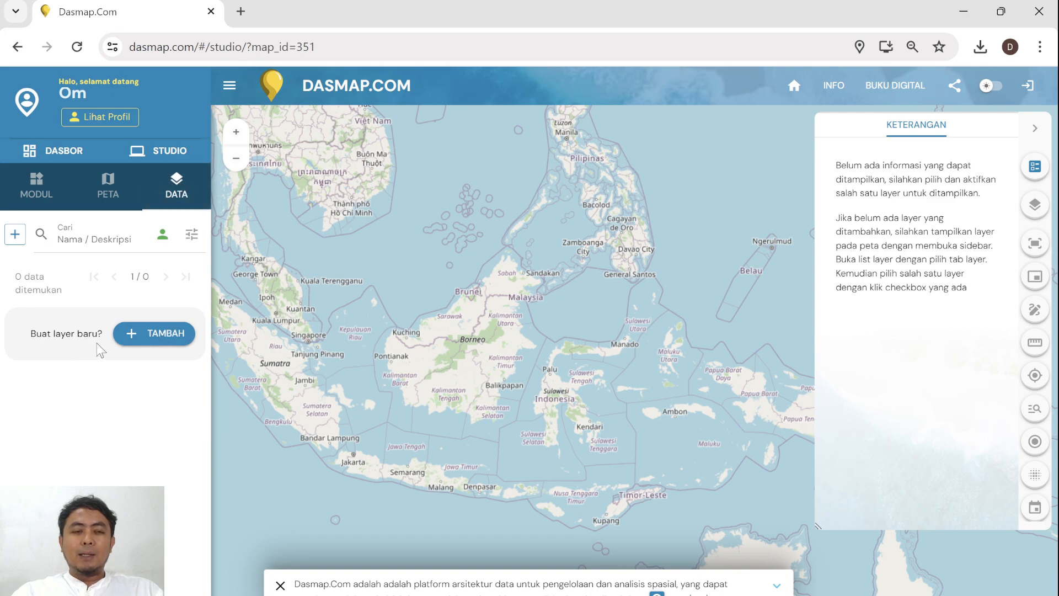
{"action": "left_click", "coordinate": [159, 342]}
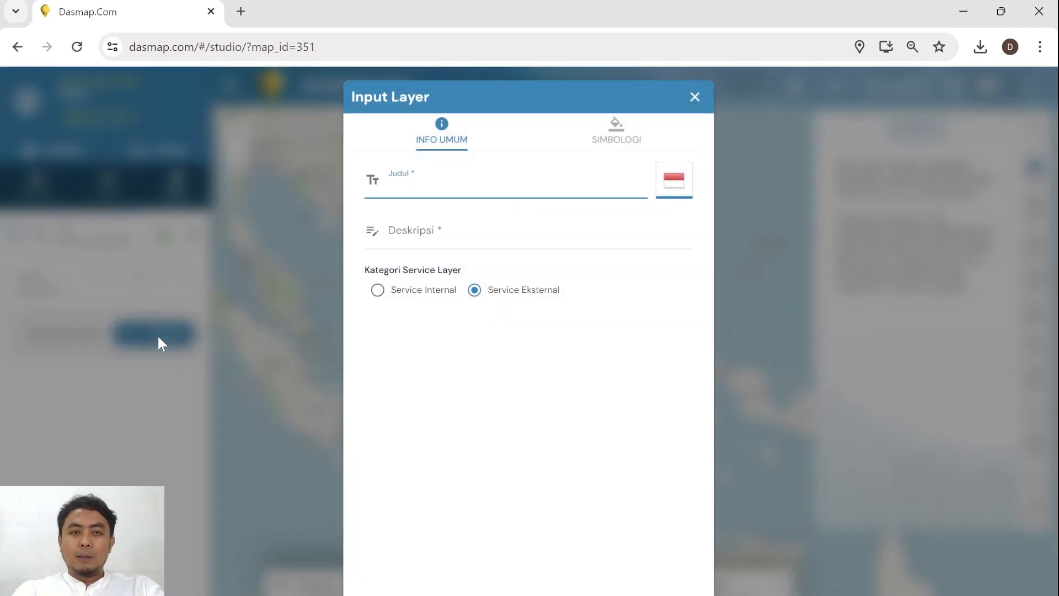
Title the new layer "Batas Desa Depok" and describe it as "Administrasi batas desa"
{"action": "type", "text": "Desa Depok"}
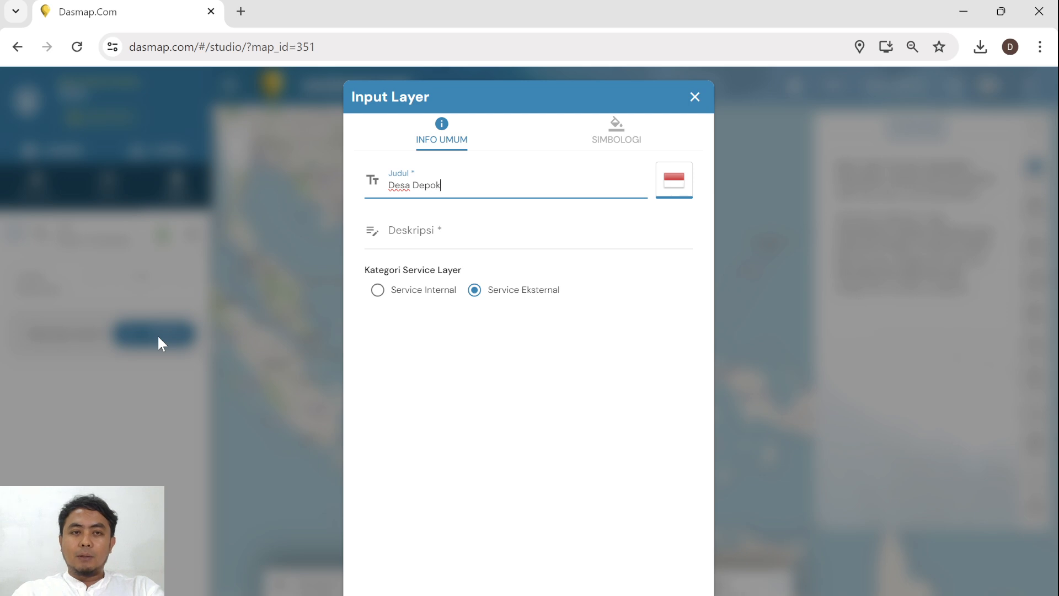
{"action": "key", "text": "Home"}
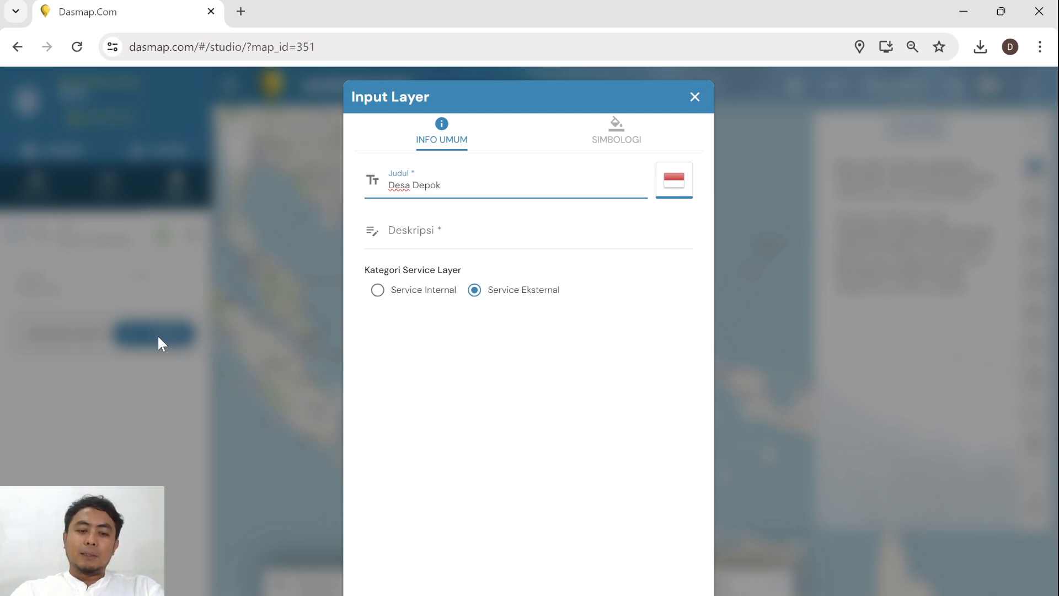
{"action": "type", "text": "Batas"}
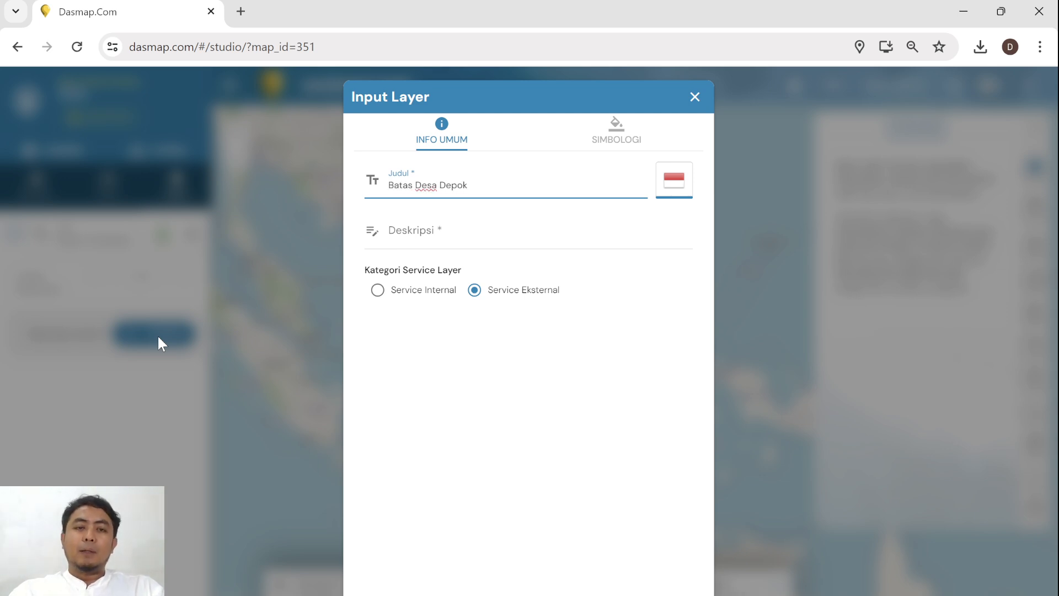
{"action": "left_click", "coordinate": [428, 238]}
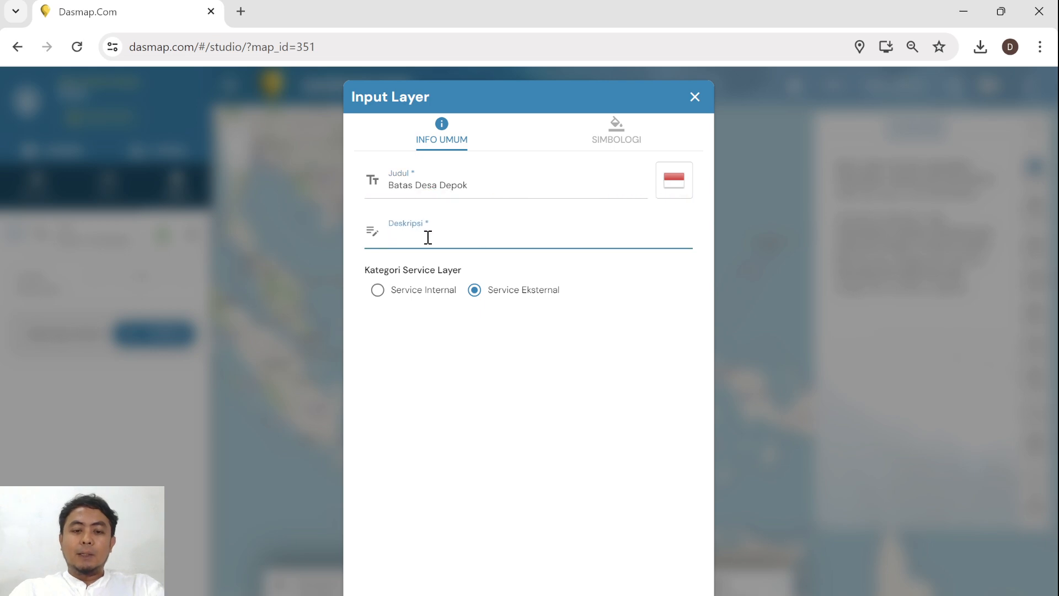
{"action": "type", "text": "Admini"}
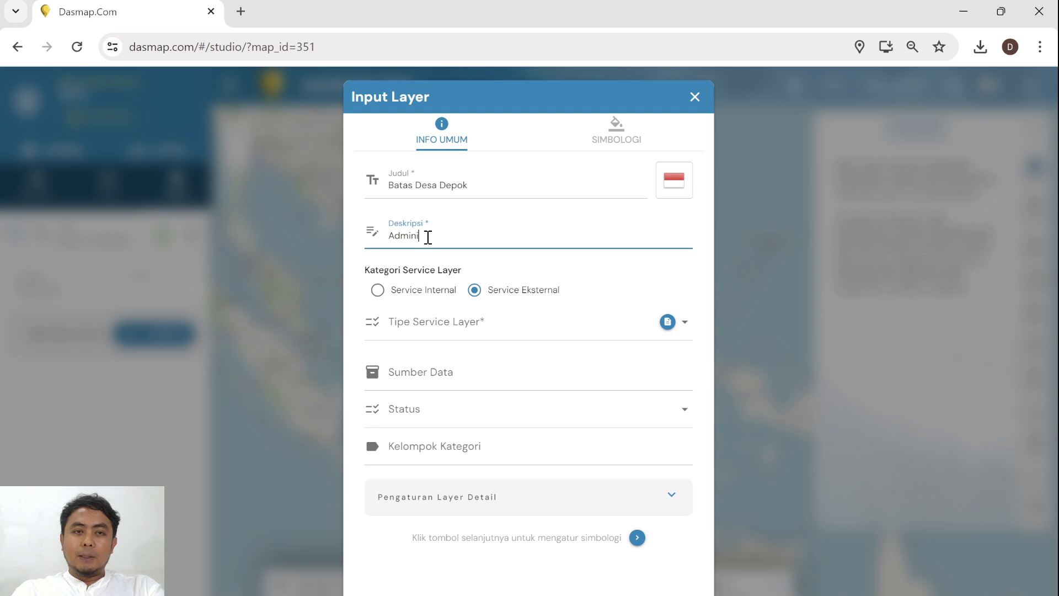
{"action": "type", "text": "strasi"}
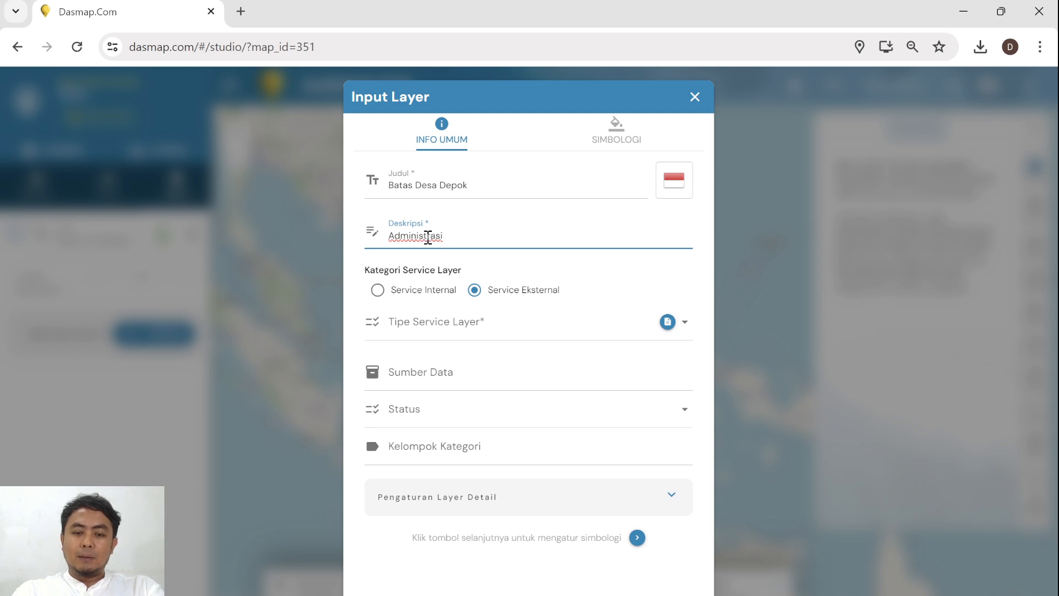
{"action": "type", "text": " batas desa"}
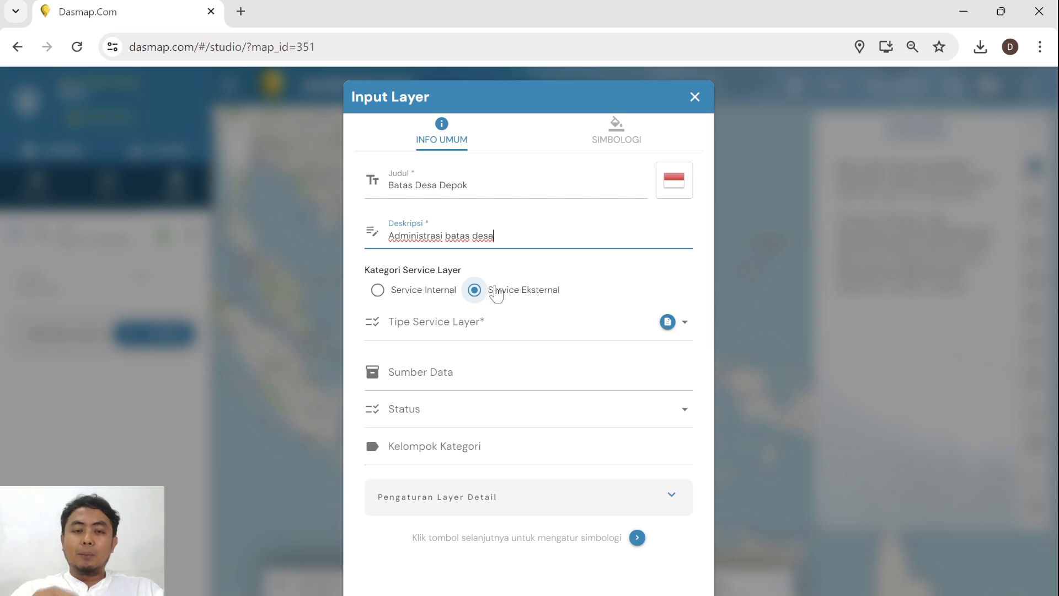
Set the layer's service category to Service Internal and its service type to Tile Map Service
{"action": "left_click", "coordinate": [377, 291]}
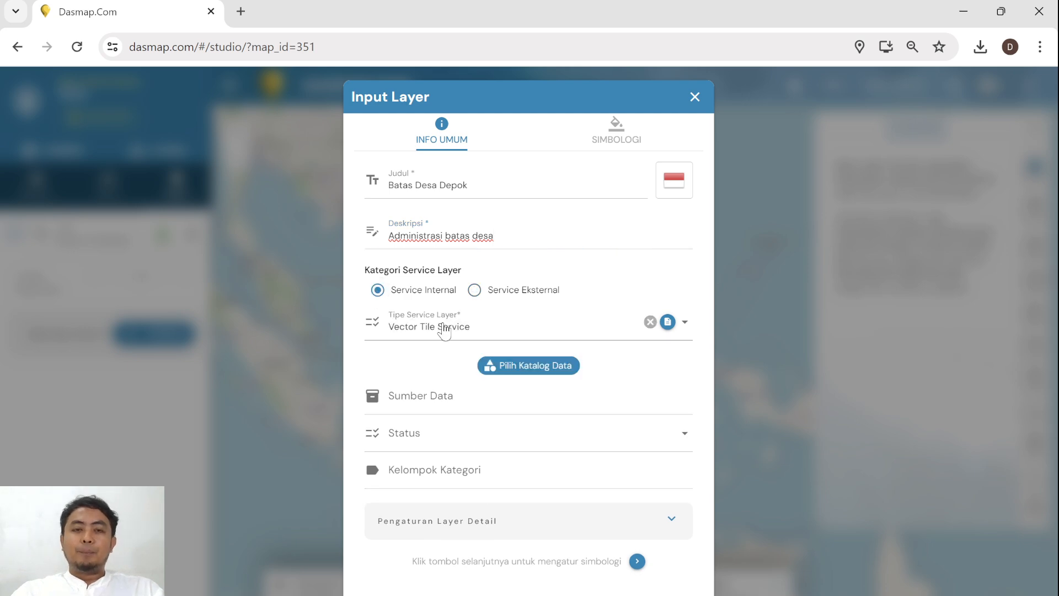
{"action": "left_click", "coordinate": [444, 330]}
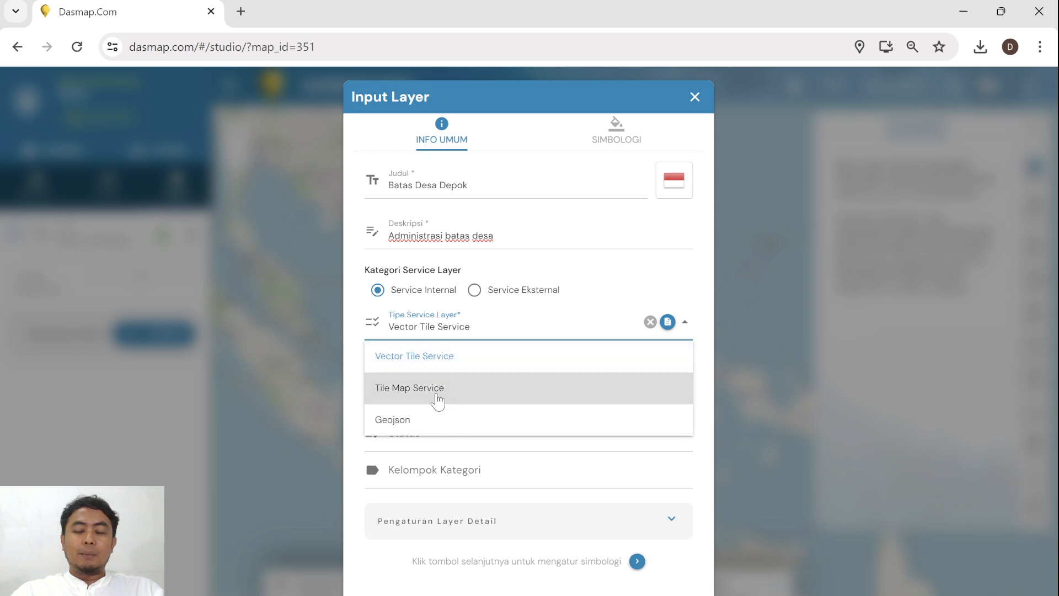
{"action": "left_click", "coordinate": [438, 401]}
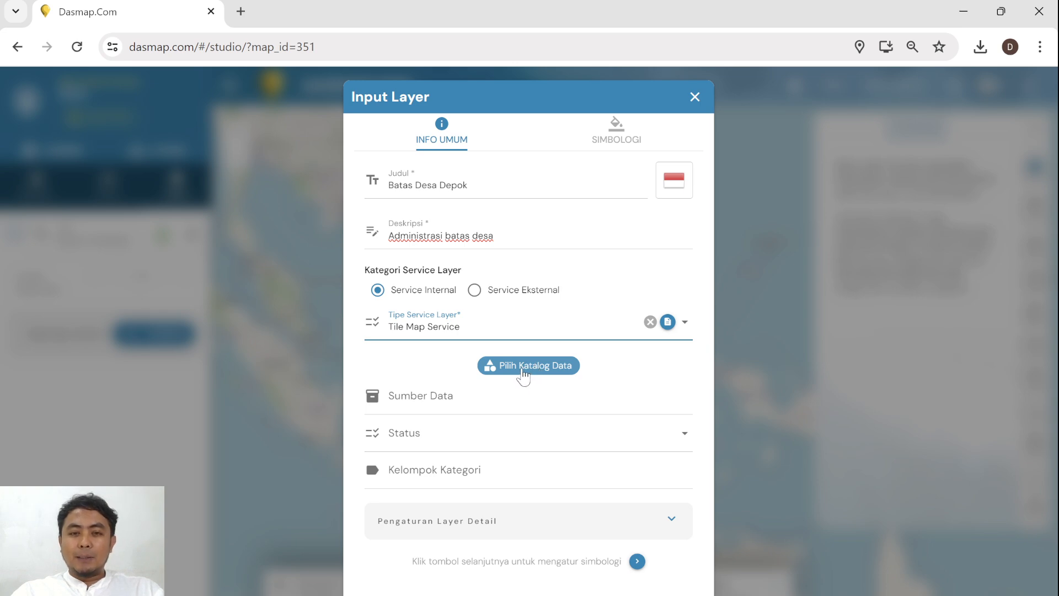
Add a new dataset from the layer's data catalog, named "Depok Kelurahan", with the rich-text content "data admin kelurahan"
{"action": "left_click", "coordinate": [522, 369]}
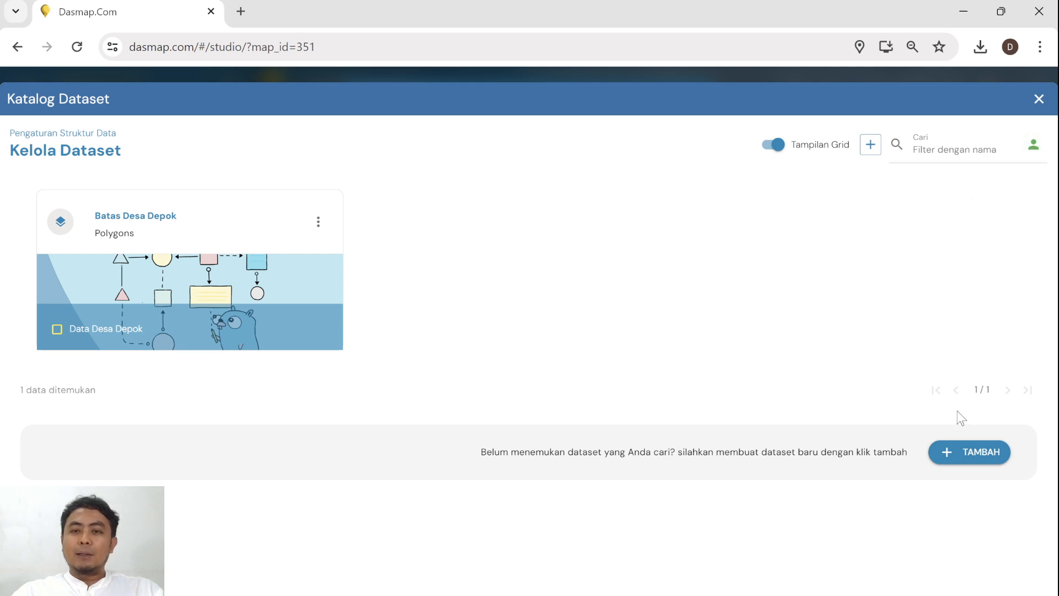
{"action": "left_click", "coordinate": [981, 462]}
{"action": "left_click", "coordinate": [380, 195]}
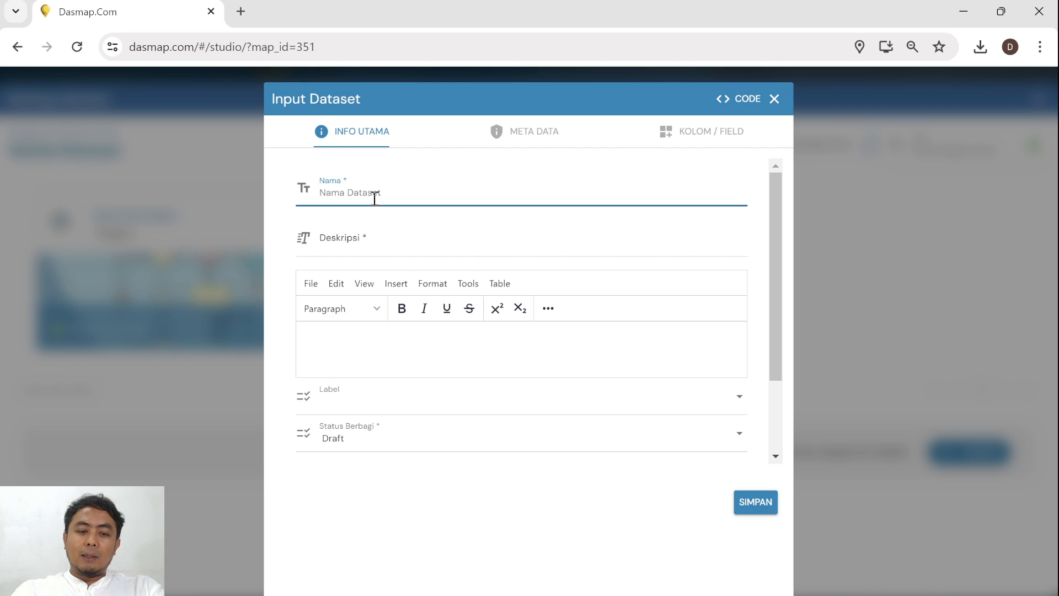
{"action": "type", "text": "Depok "}
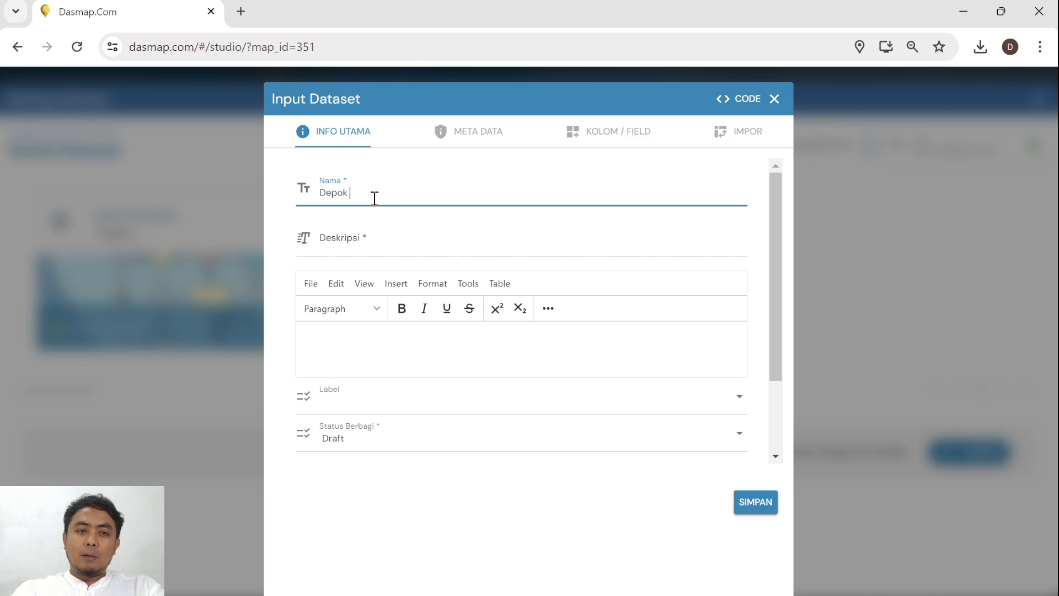
{"action": "type", "text": "Kelurahan"}
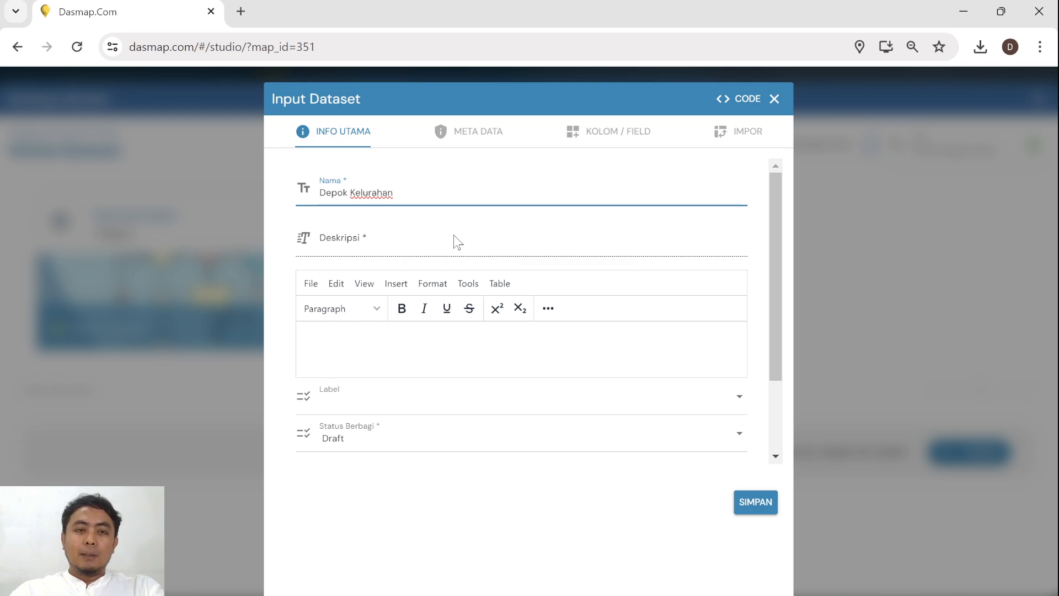
{"action": "left_click", "coordinate": [362, 348]}
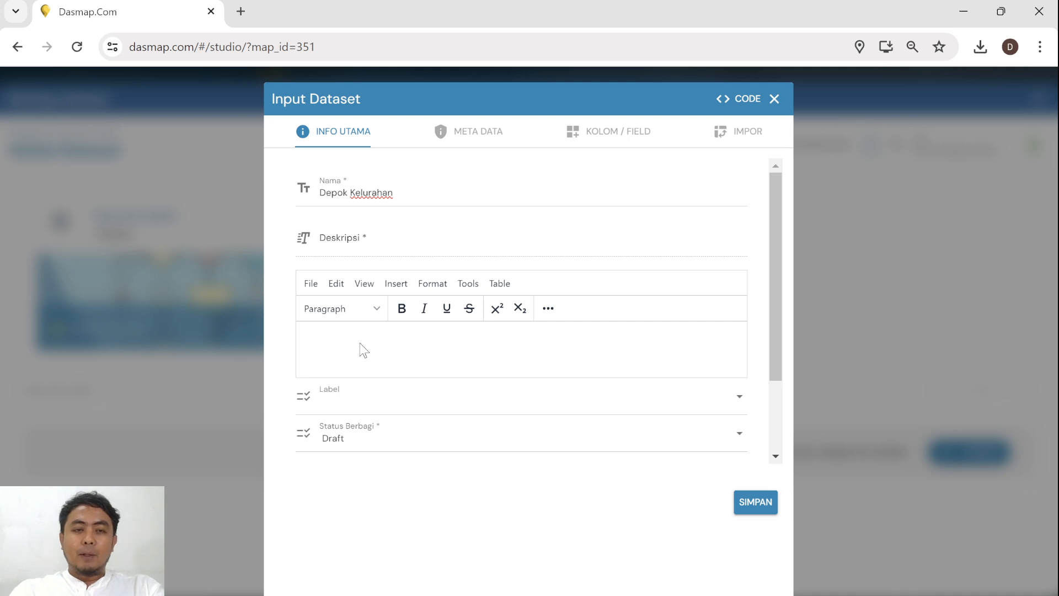
{"action": "type", "text": "data admin ke"}
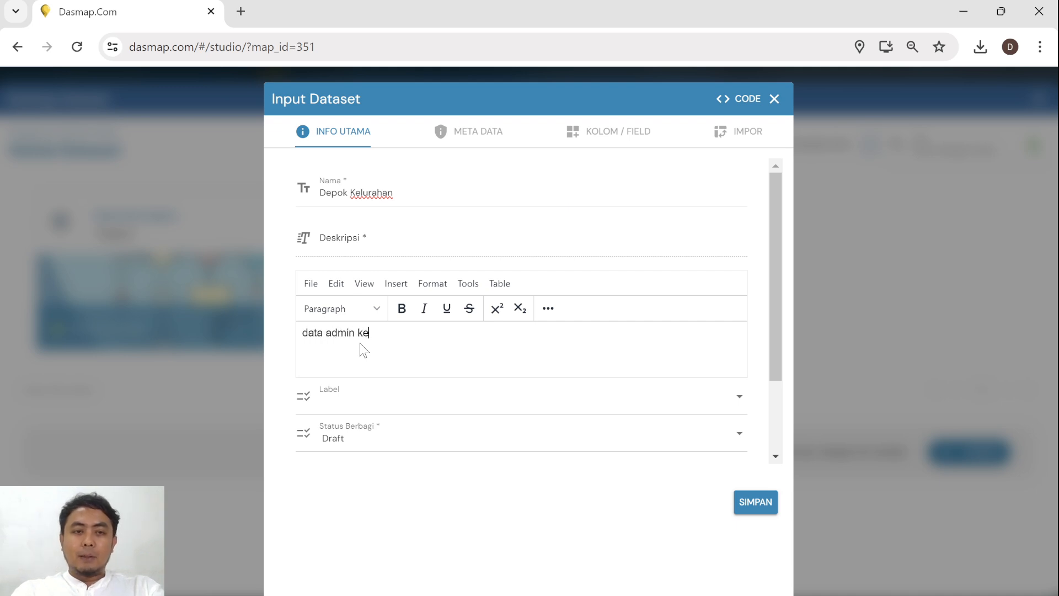
{"action": "type", "text": "lurahan"}
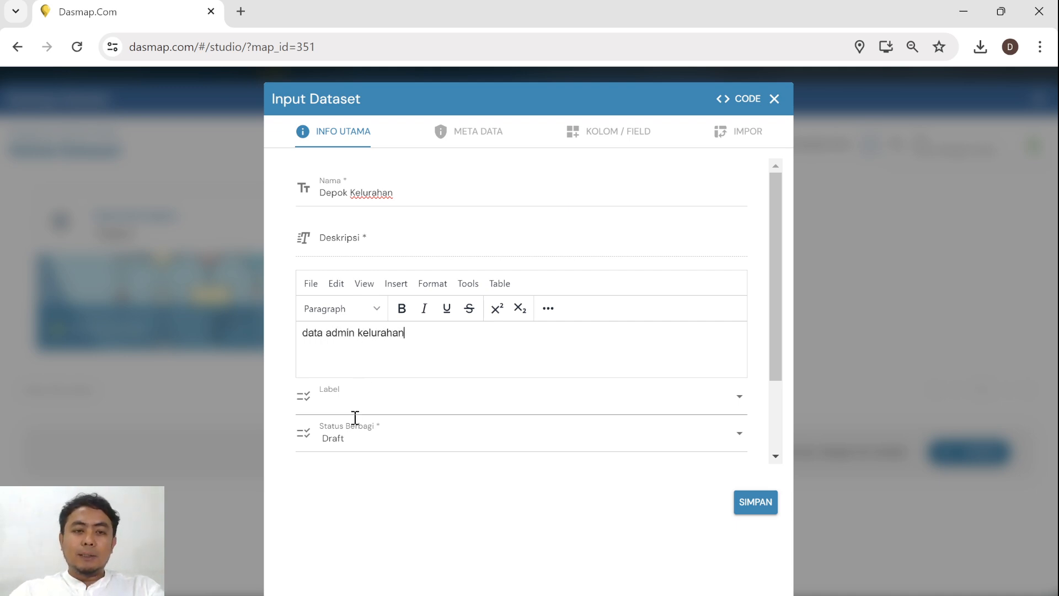
Add the labels "depok" and "admin" to the dataset and set its sharing status to Internal
{"action": "left_click", "coordinate": [353, 407]}
{"action": "type", "text": "d"}
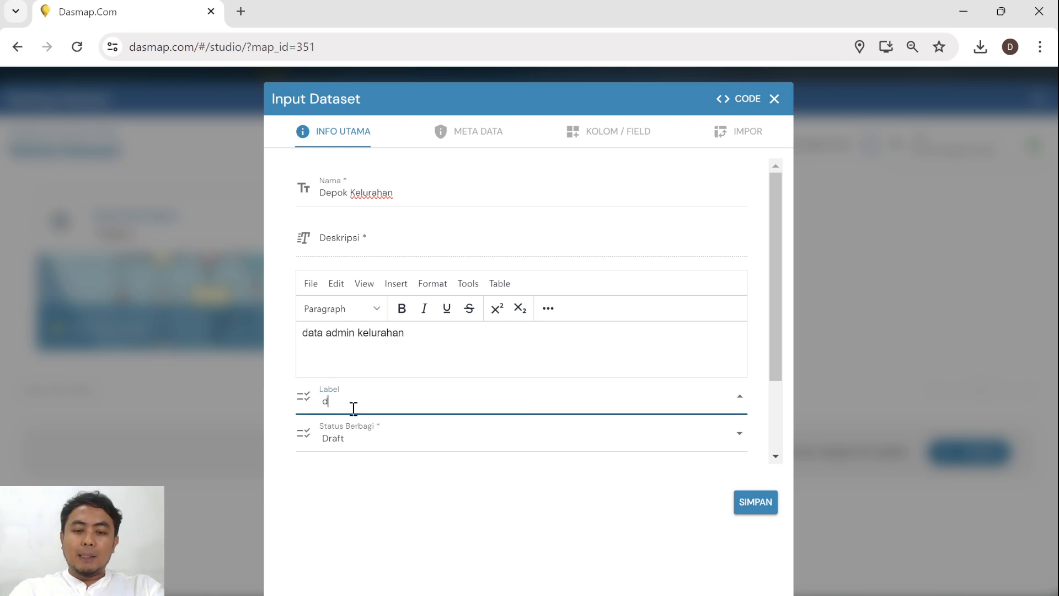
{"action": "type", "text": "epok"}
{"action": "key", "text": "Return"}
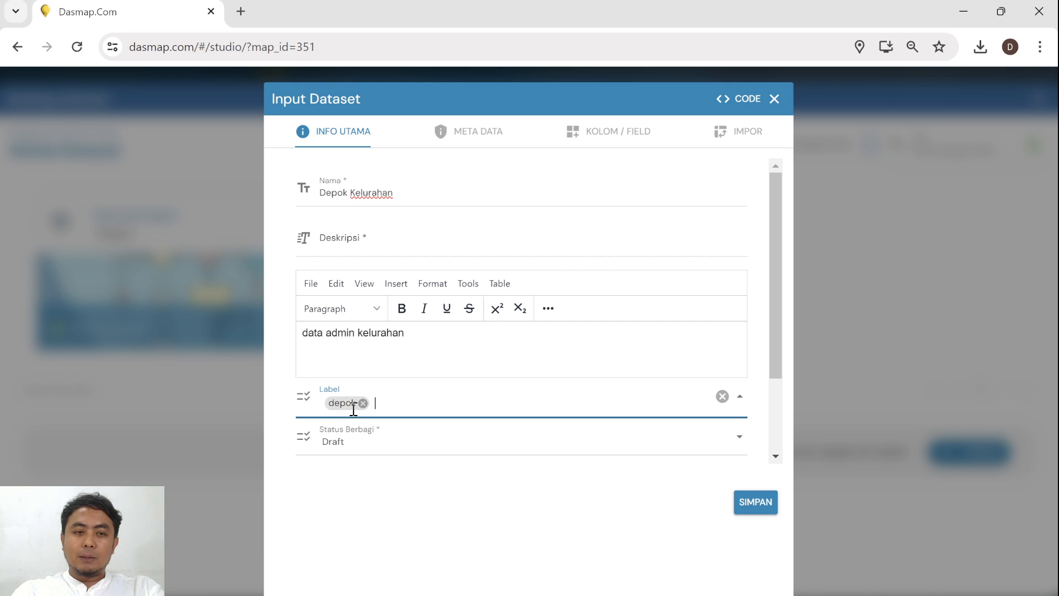
{"action": "type", "text": "admin"}
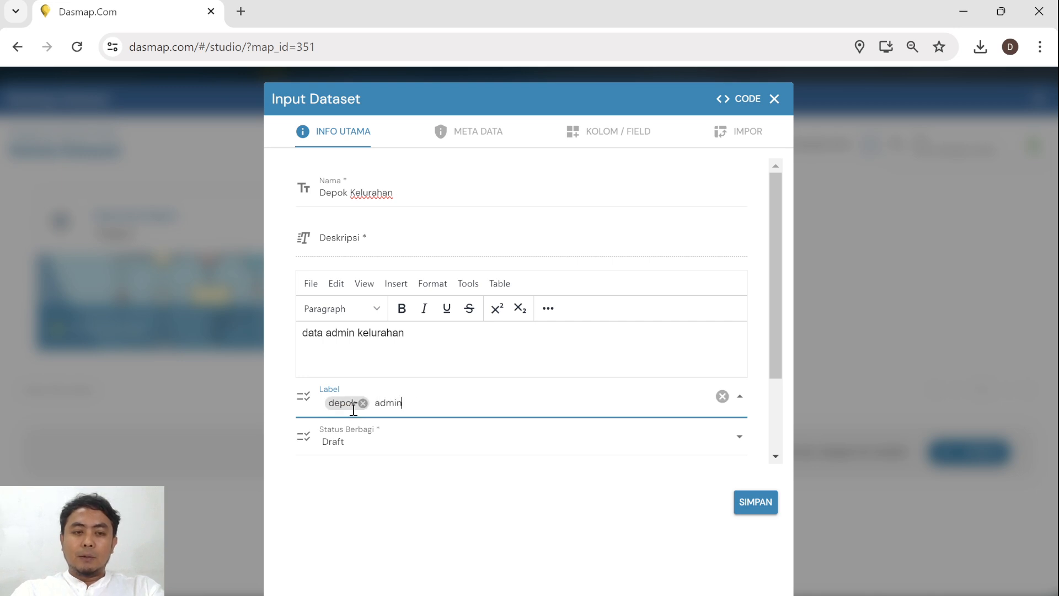
{"action": "key", "text": "Return"}
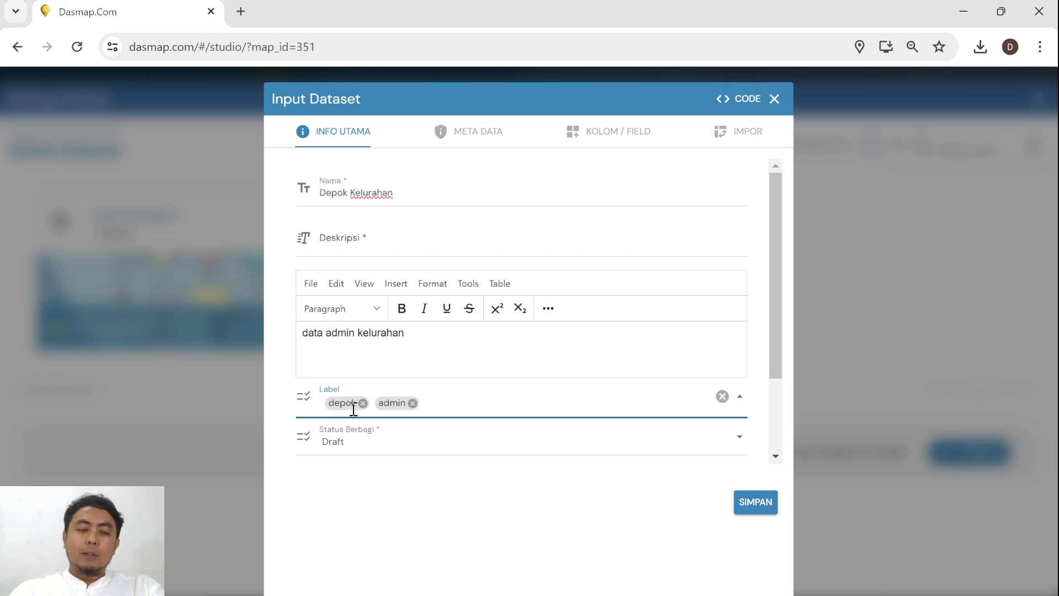
{"action": "left_click", "coordinate": [373, 439]}
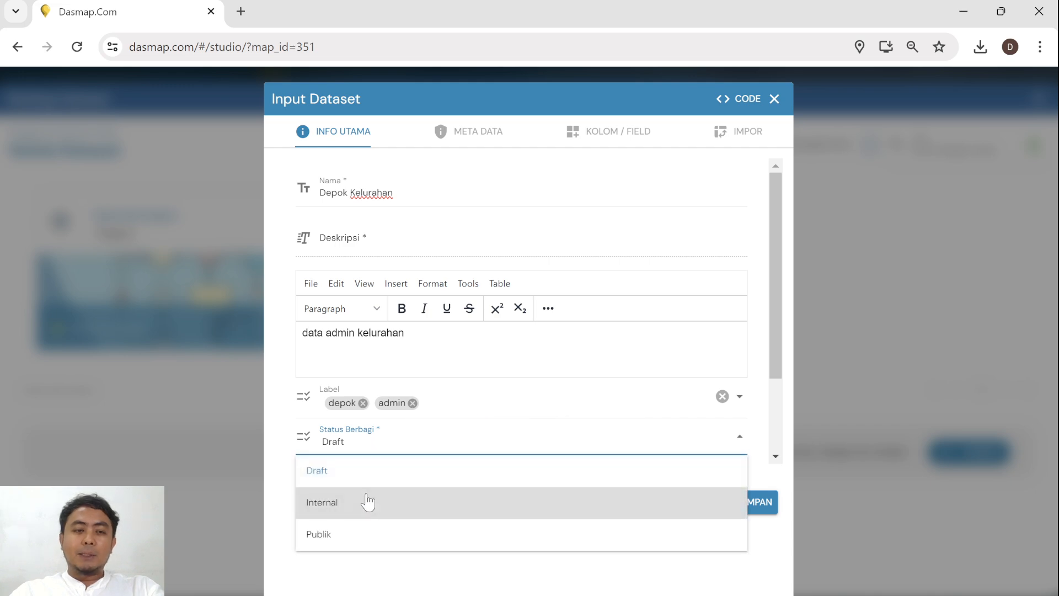
{"action": "left_click", "coordinate": [368, 501]}
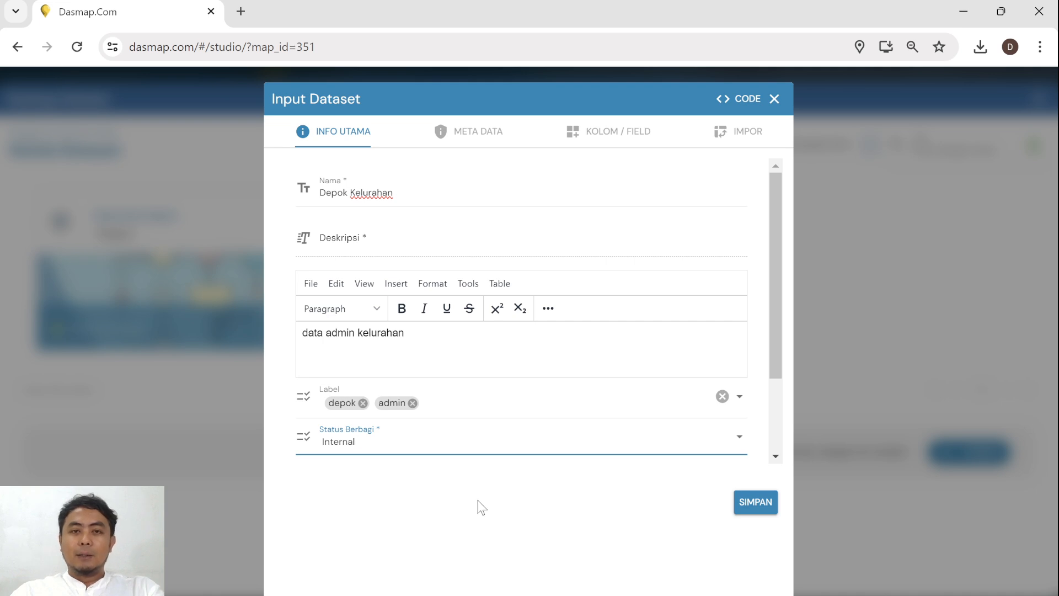
Set the dataset's metadata type to Polygons and its scale to 25.000
{"action": "left_click", "coordinate": [473, 136]}
{"action": "left_click", "coordinate": [381, 198]}
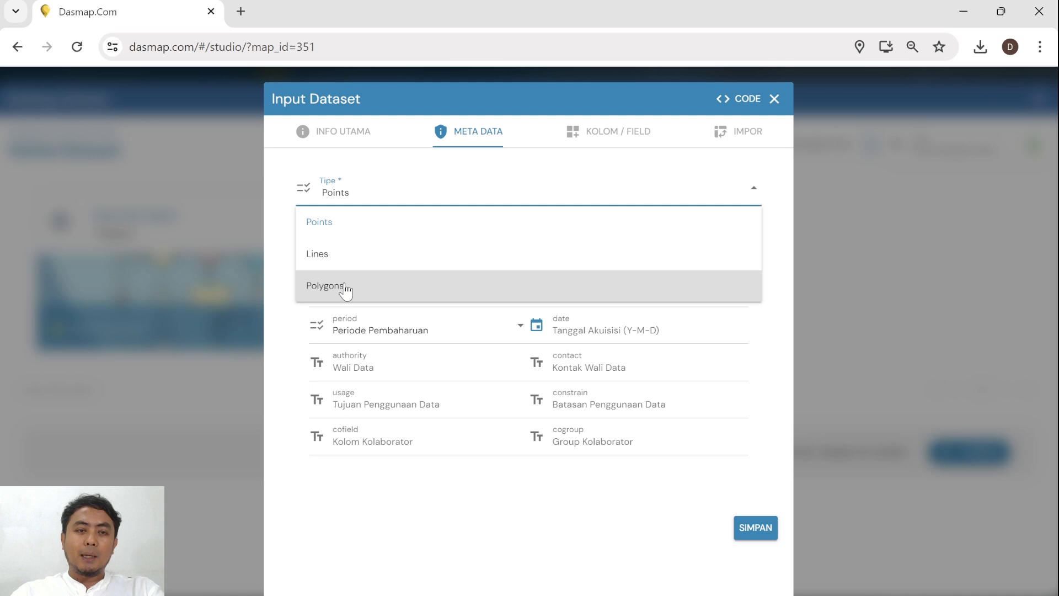
{"action": "left_click", "coordinate": [342, 285]}
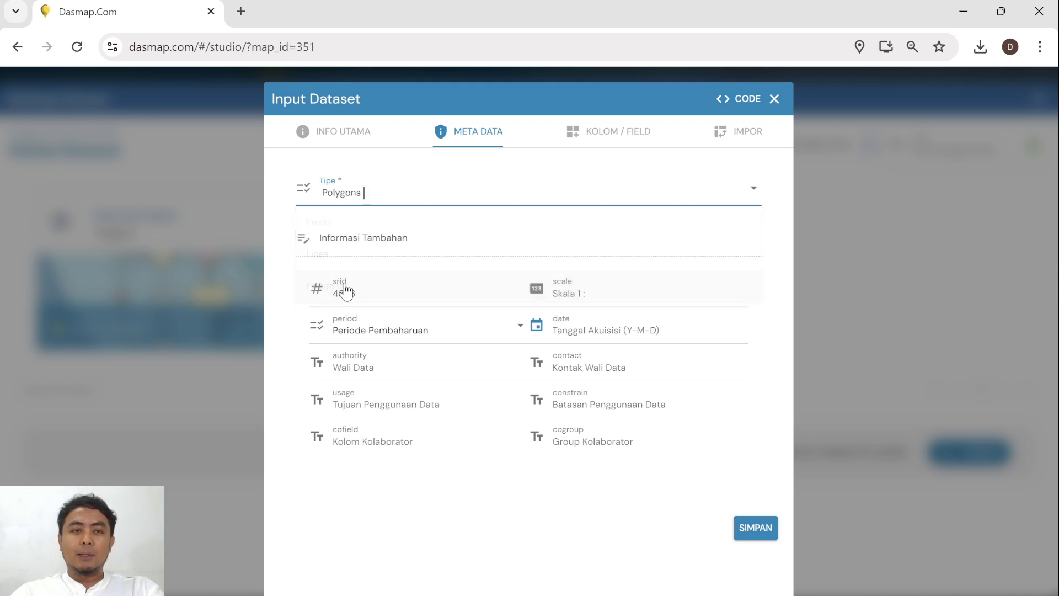
{"action": "left_click", "coordinate": [344, 291]}
{"action": "type", "text": "4326"}
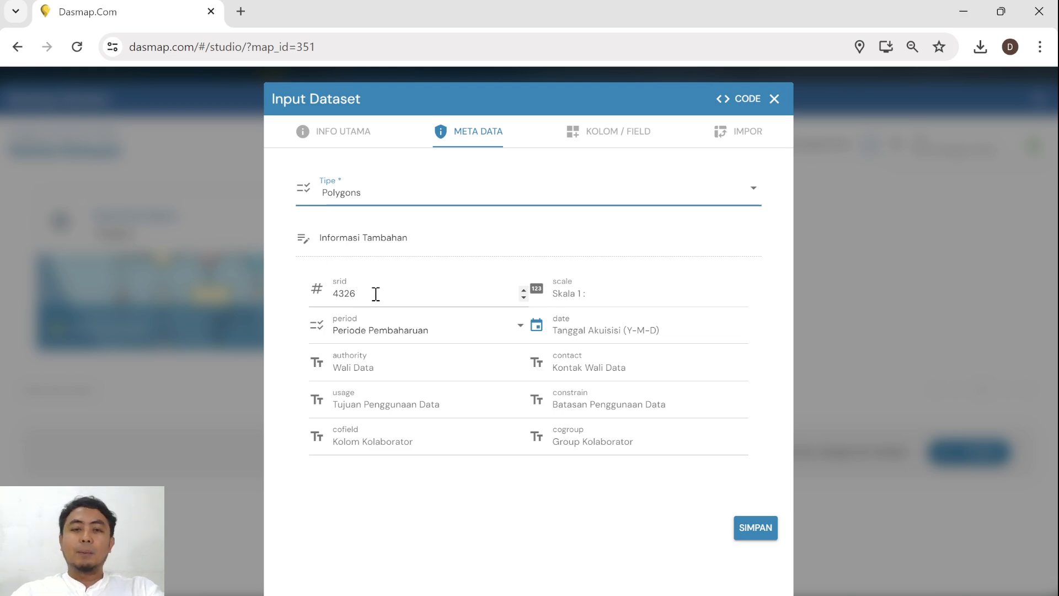
{"action": "left_click", "coordinate": [593, 296]}
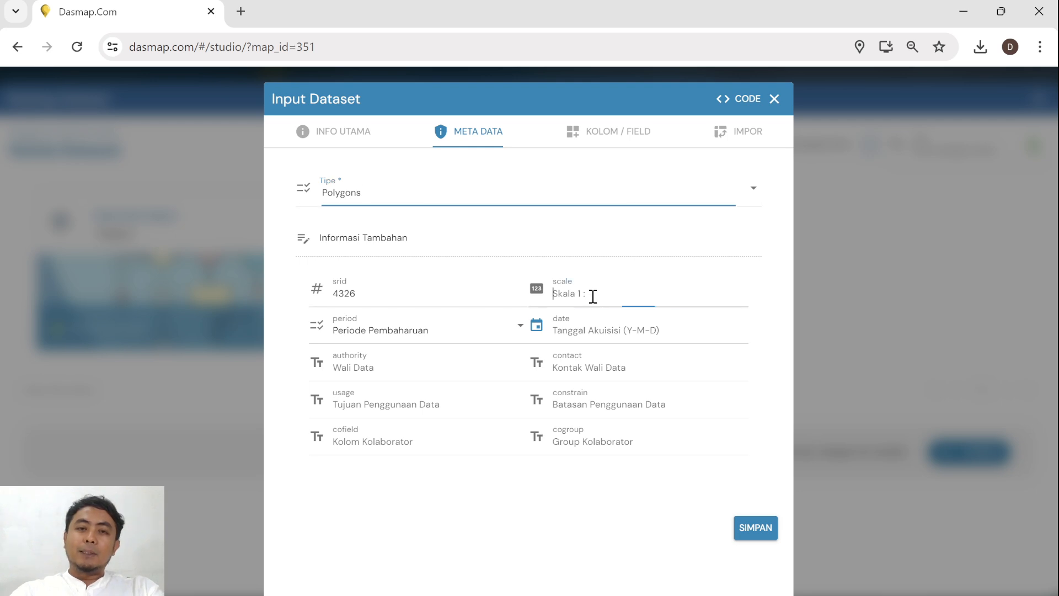
{"action": "type", "text": "2"}
{"action": "type", "text": "5.000"}
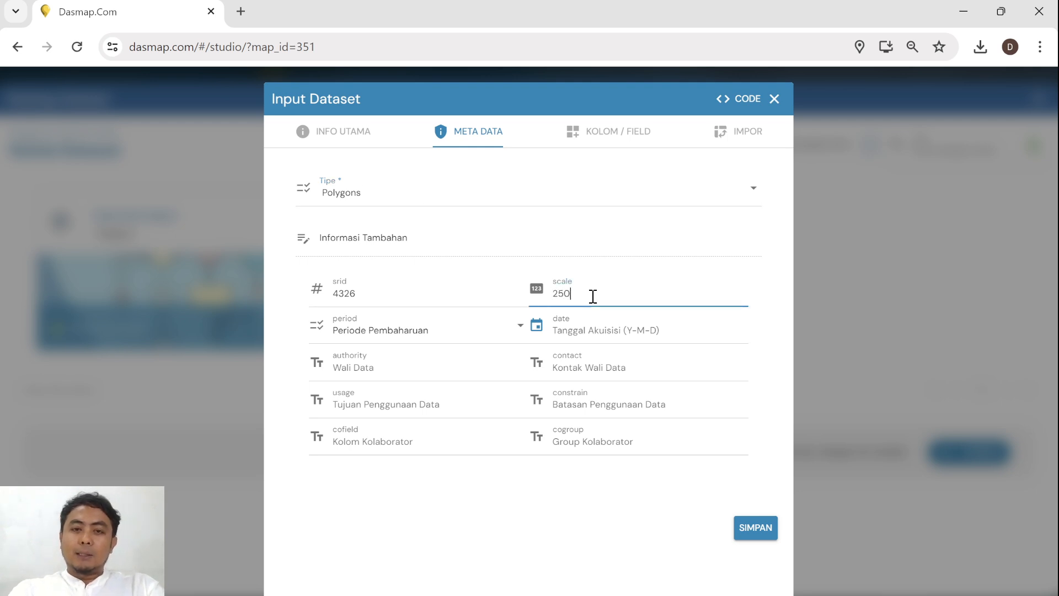
Enter "Dinas PUPR Kota Depok" as the authority in the dataset's metadata
{"action": "left_click", "coordinate": [433, 366]}
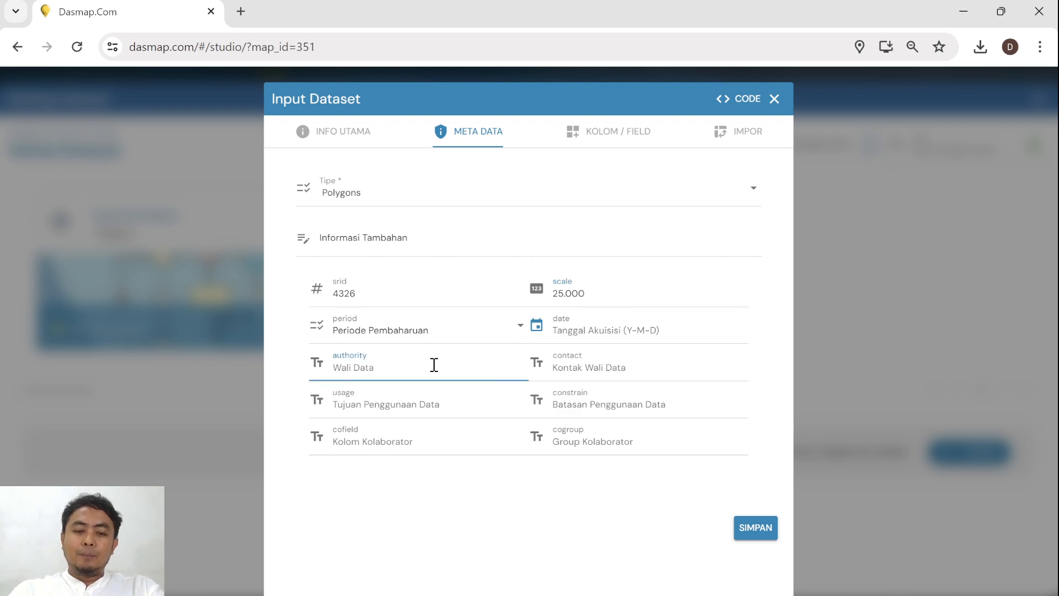
{"action": "type", "text": "Dinas PU"}
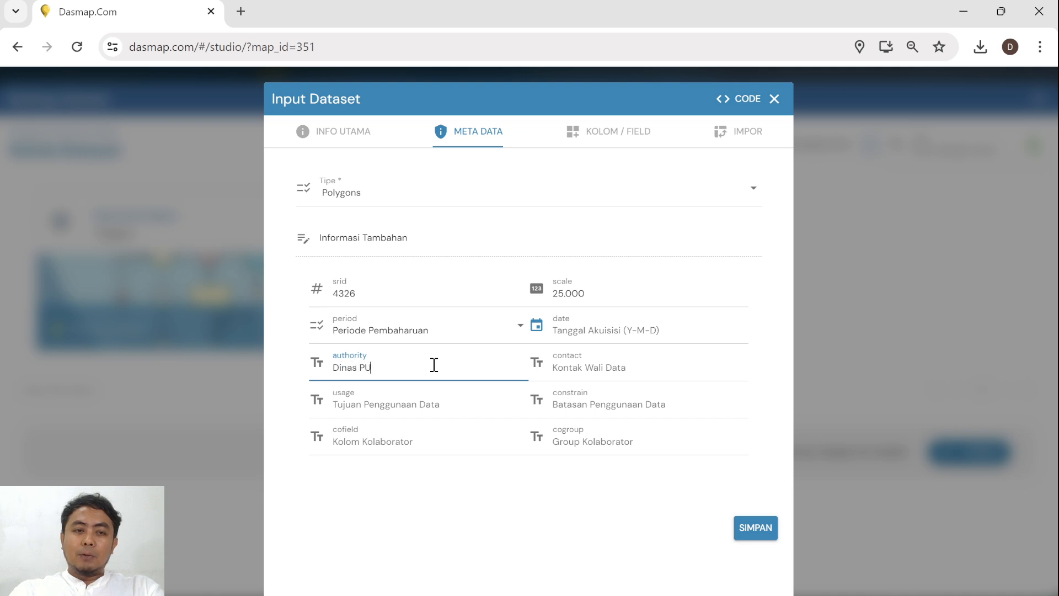
{"action": "type", "text": "PR Kota Depok"}
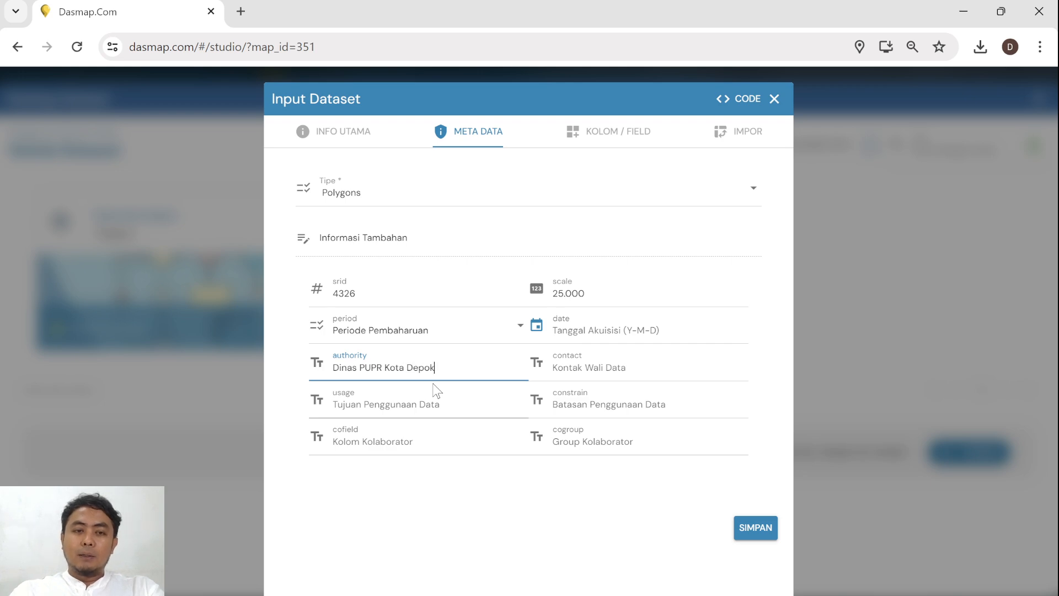
Fill in the data custodian's contact number in the dataset's metadata
{"action": "left_click", "coordinate": [654, 365]}
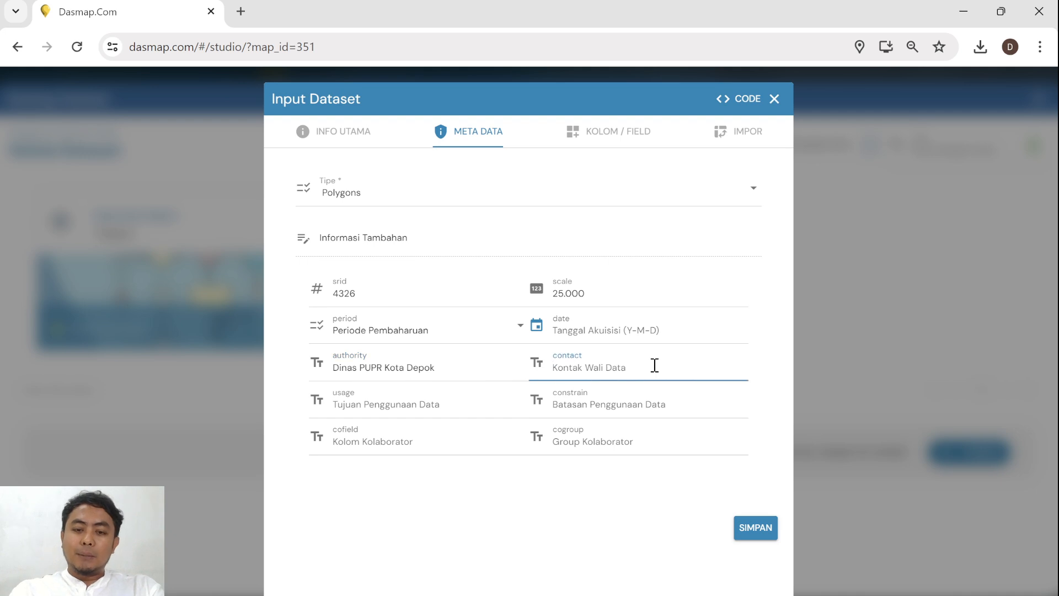
{"action": "type", "text": "09"}
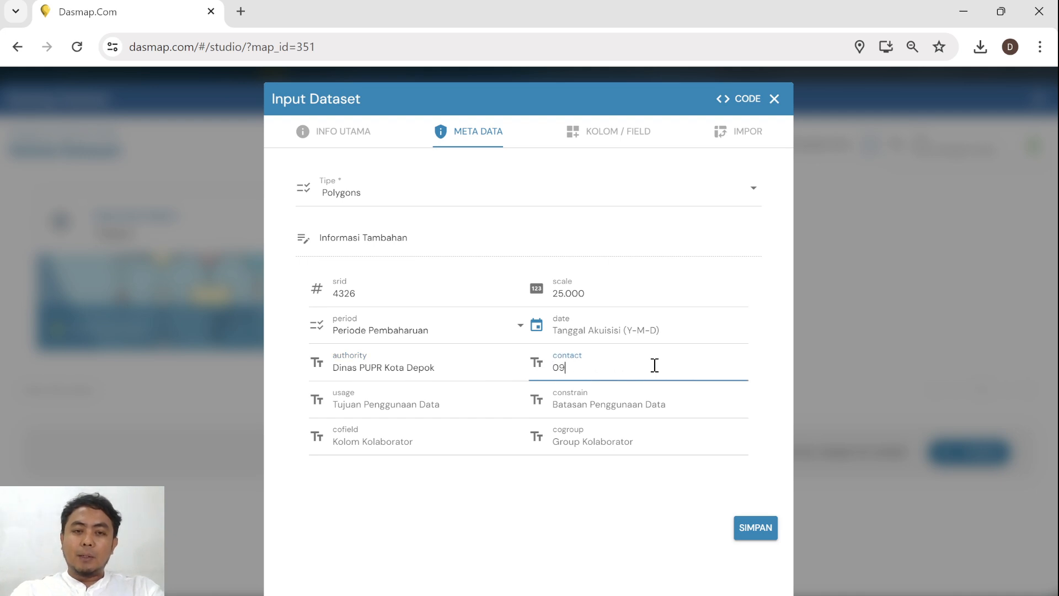
{"action": "type", "text": "99999"}
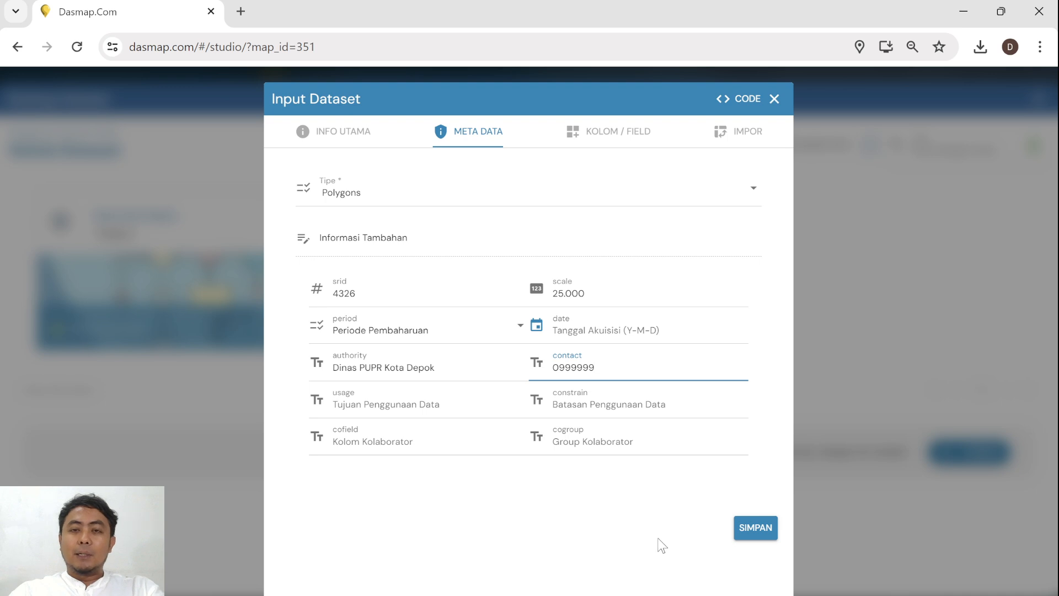
Add a blank trial column to the dataset to examine its input types, and discard that column
{"action": "left_click", "coordinate": [619, 145]}
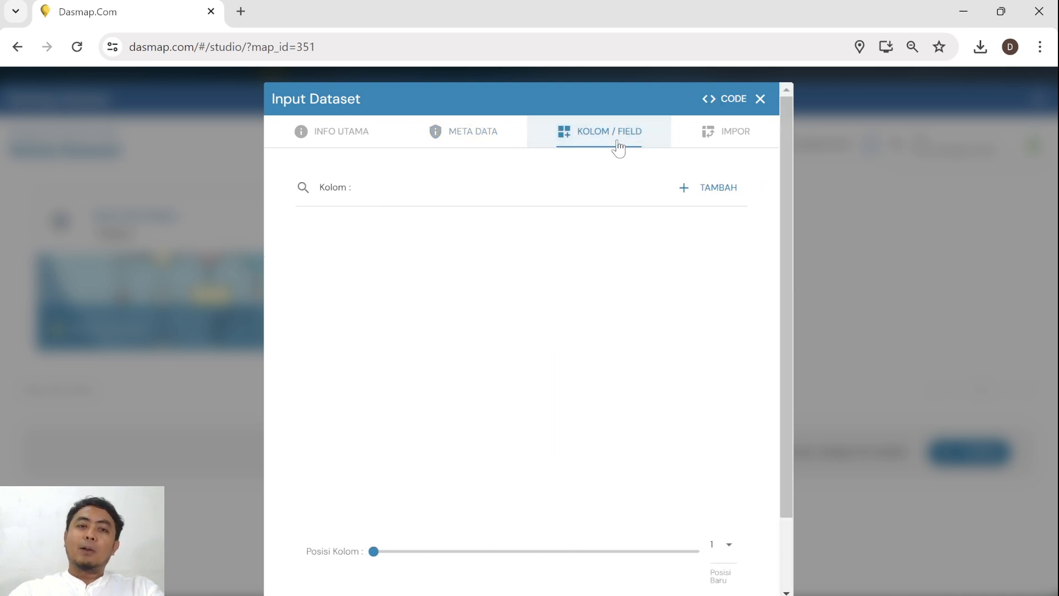
{"action": "left_click", "coordinate": [728, 202]}
{"action": "left_click", "coordinate": [388, 246]}
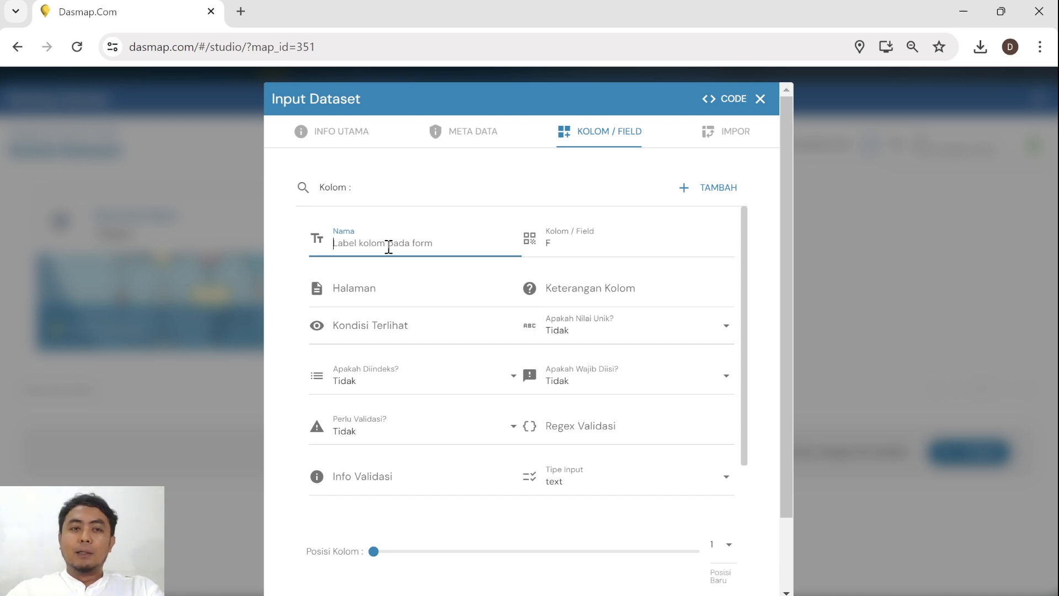
{"action": "left_click", "coordinate": [563, 243]}
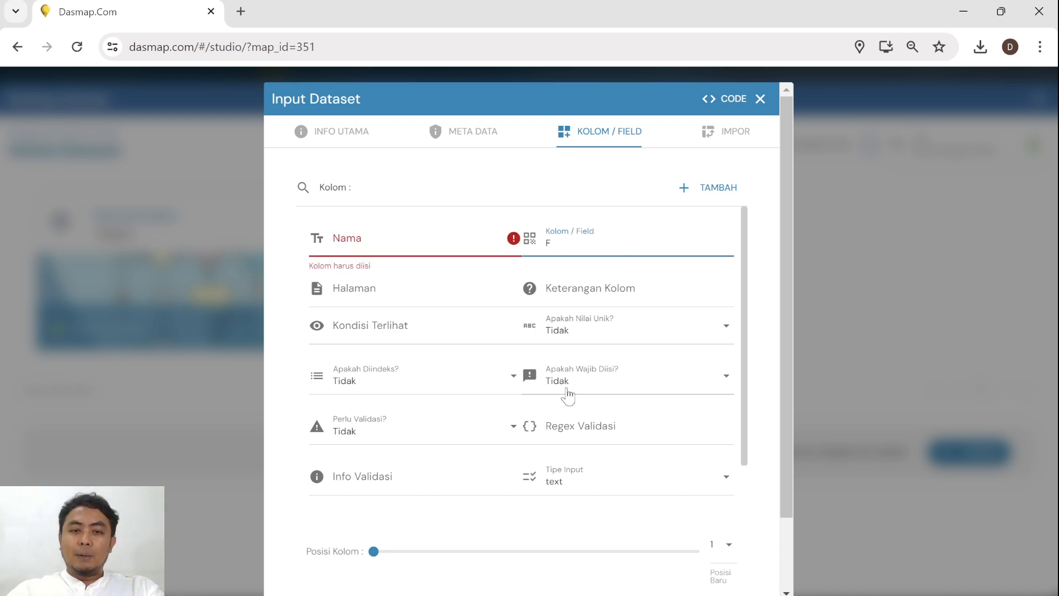
{"action": "scroll", "coordinate": [584, 421], "scroll_direction": "down", "scroll_amount": 1}
{"action": "left_click", "coordinate": [584, 428]}
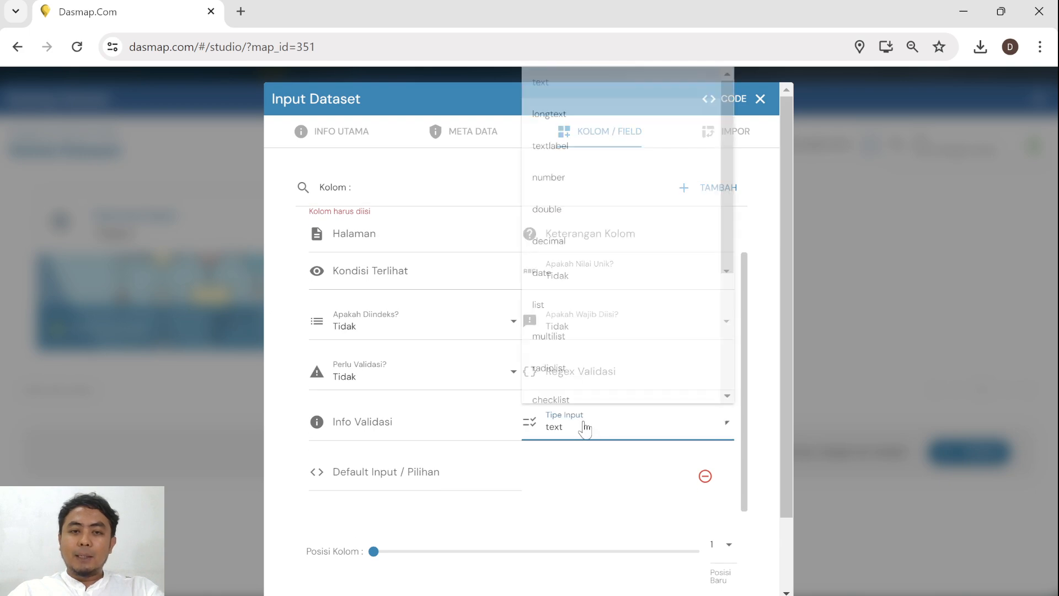
{"action": "scroll", "coordinate": [651, 220], "scroll_direction": "down", "scroll_amount": 2}
{"action": "scroll", "coordinate": [651, 220], "scroll_direction": "down", "scroll_amount": 4}
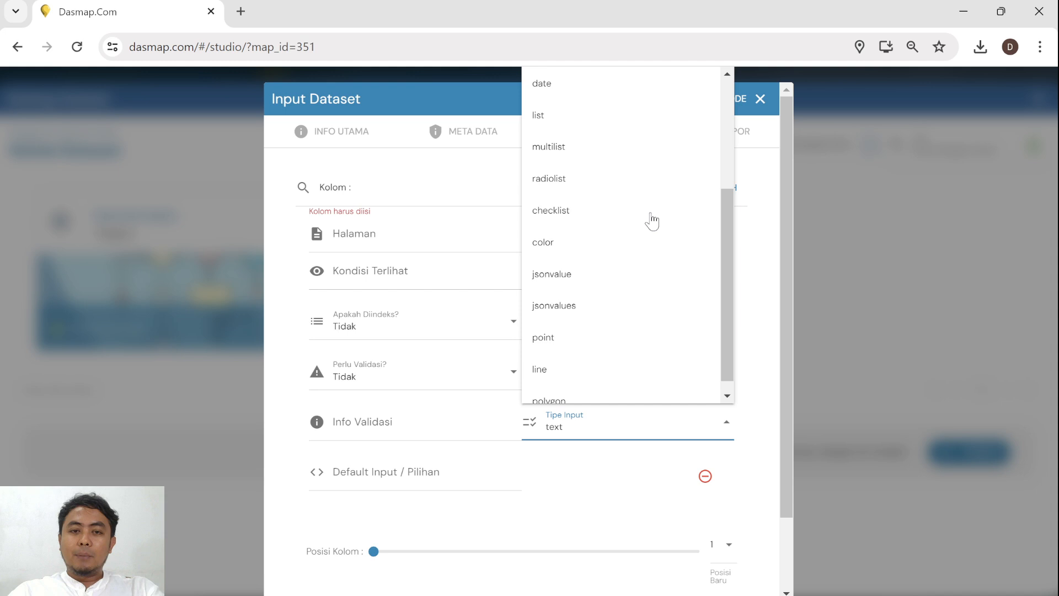
{"action": "scroll", "coordinate": [652, 220], "scroll_direction": "up", "scroll_amount": 6}
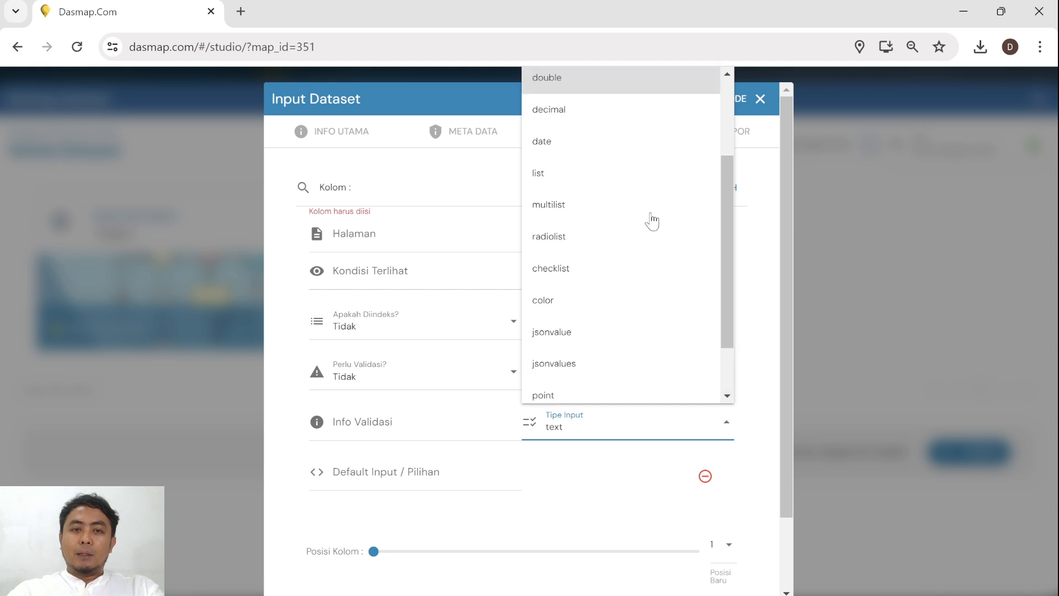
{"action": "left_click", "coordinate": [574, 498]}
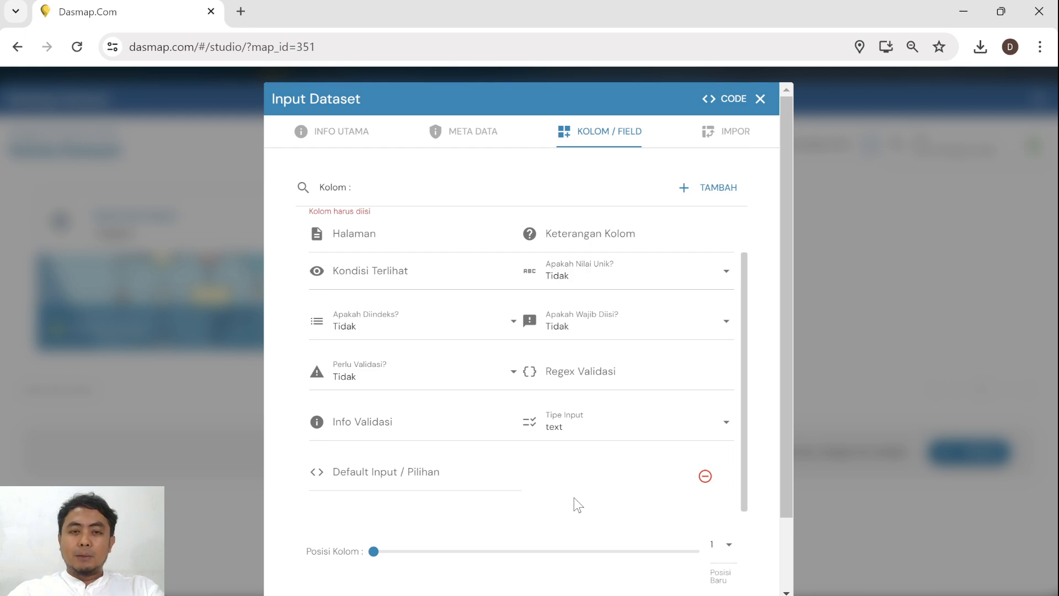
{"action": "scroll", "coordinate": [577, 504], "scroll_direction": "down", "scroll_amount": 1}
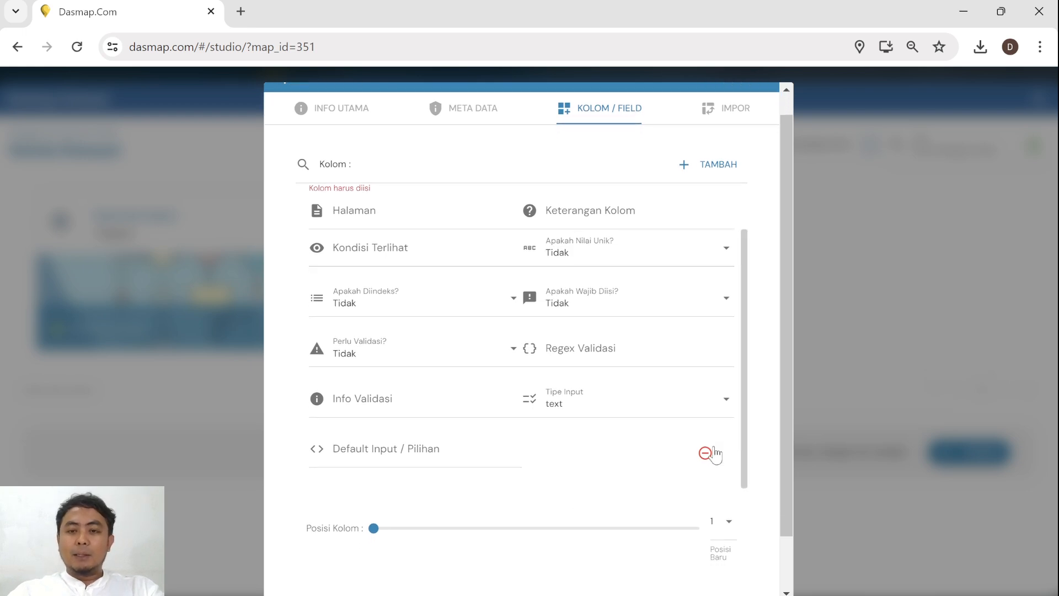
{"action": "scroll", "coordinate": [505, 502], "scroll_direction": "up", "scroll_amount": 1}
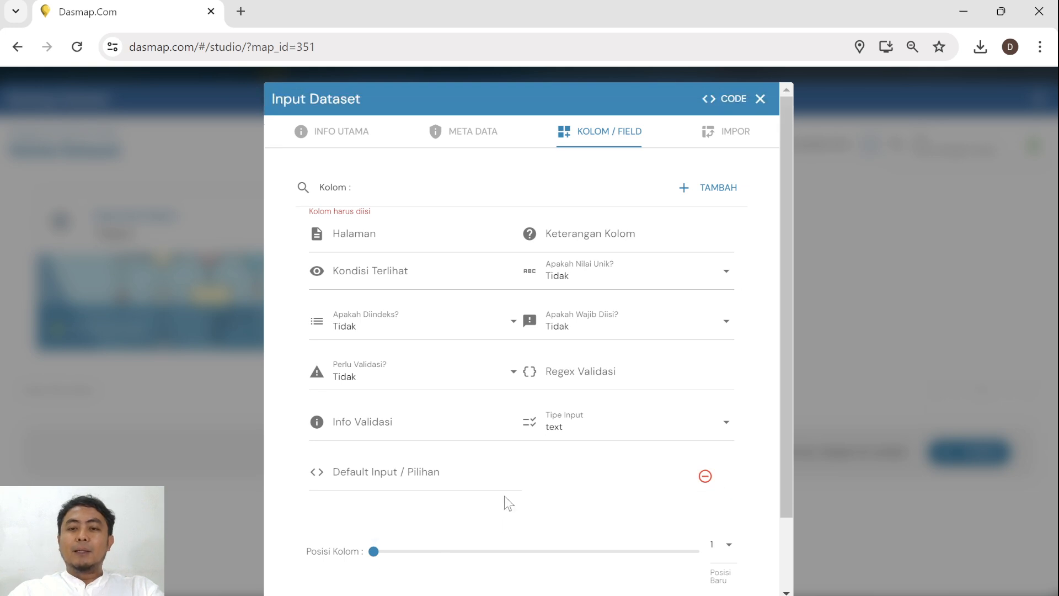
{"action": "left_click", "coordinate": [705, 475]}
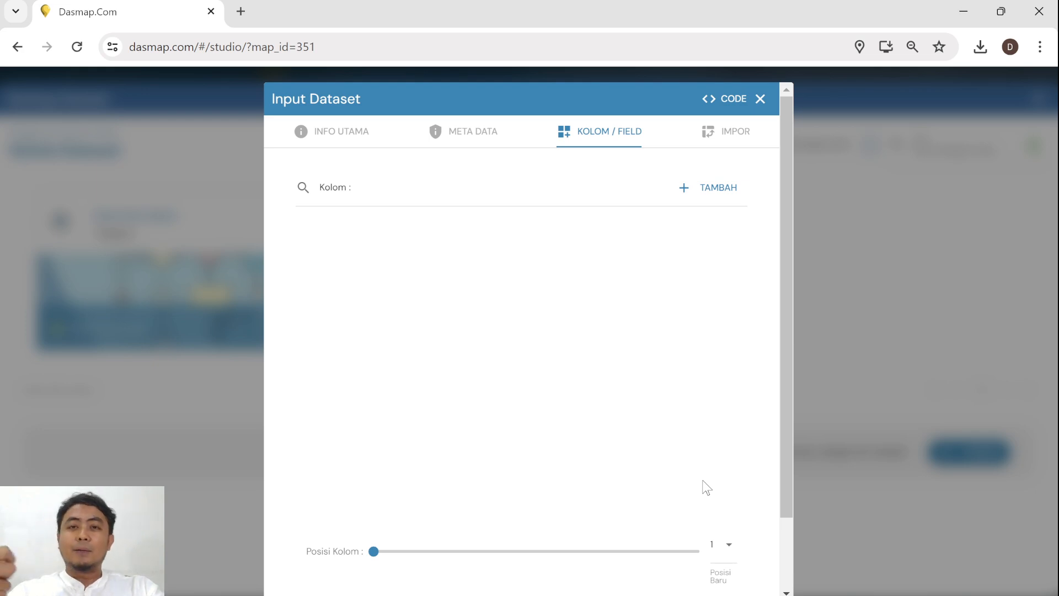
Choose the boundary source file to import into the dataset
{"action": "left_click", "coordinate": [711, 135]}
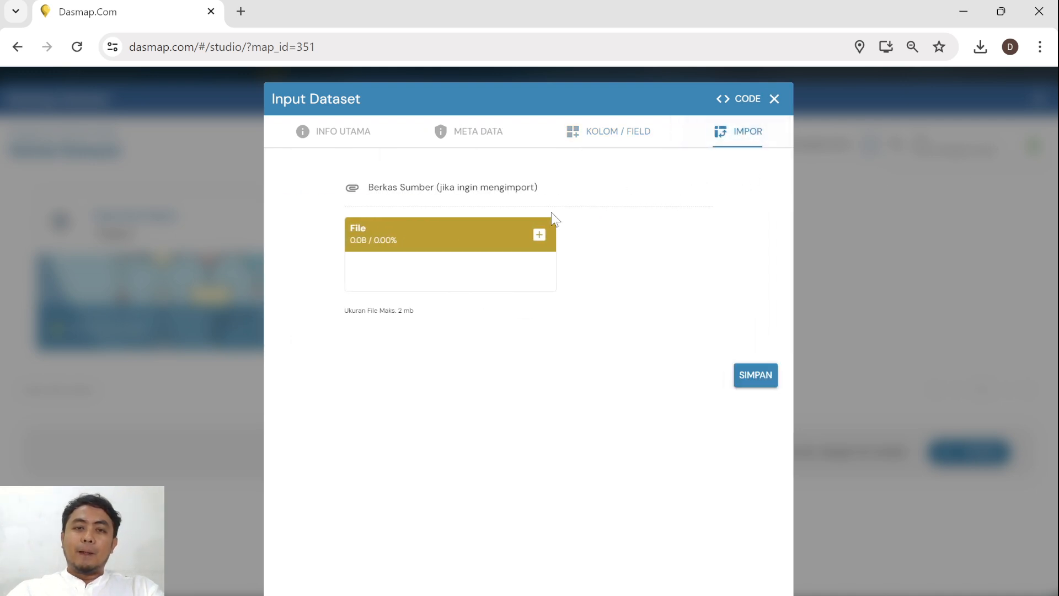
{"action": "left_click", "coordinate": [539, 237]}
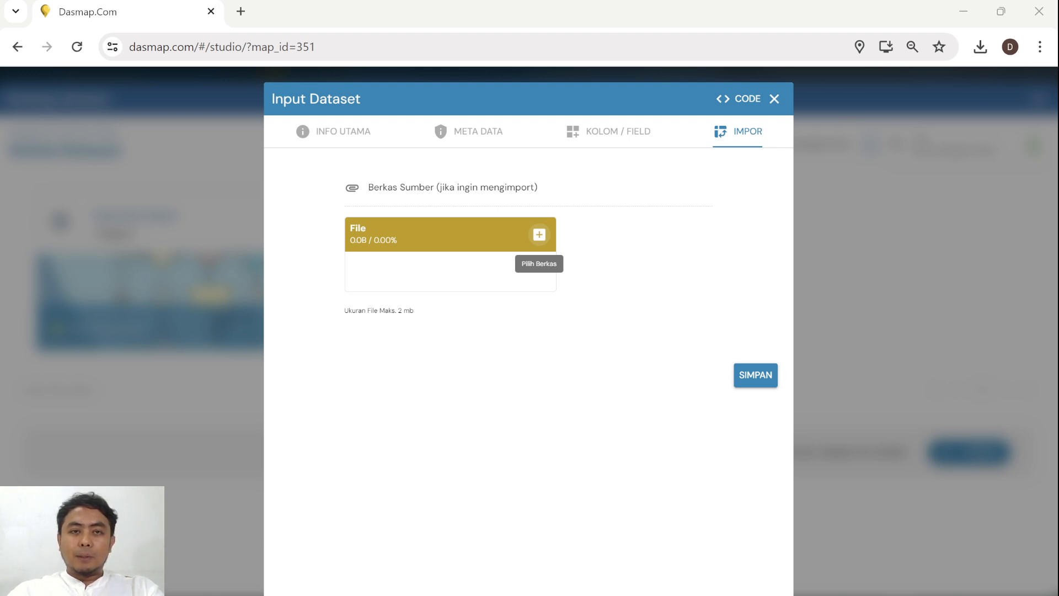
{"action": "double_click", "coordinate": [404, 125]}
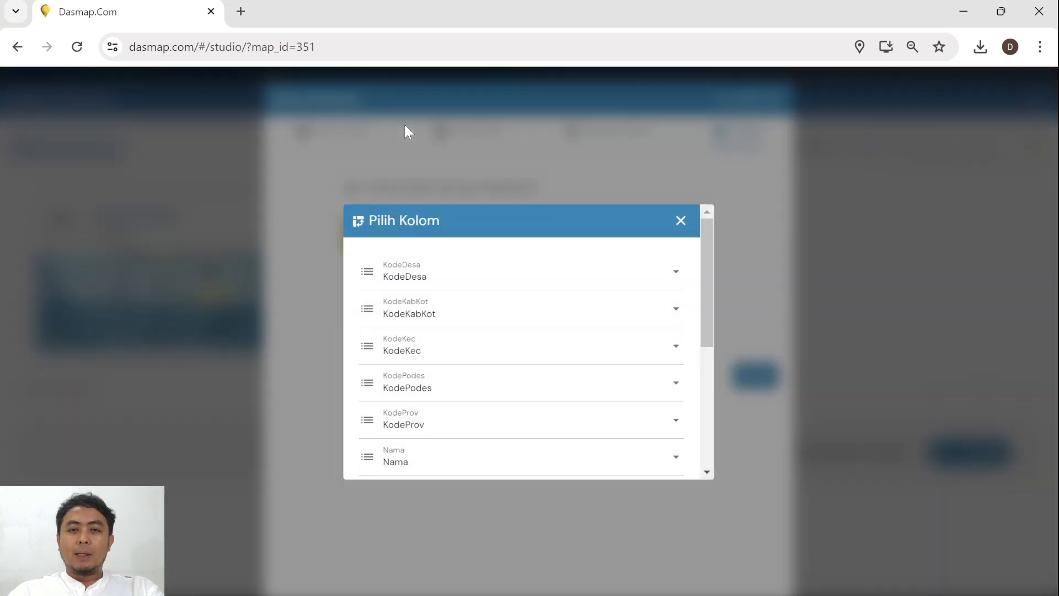
Check the column mapping of the imported file through Tahun and apply the matching with the preset columns
{"action": "left_click_drag", "start_coordinate": [707, 265], "coordinate": [705, 405]}
{"action": "left_click", "coordinate": [679, 400]}
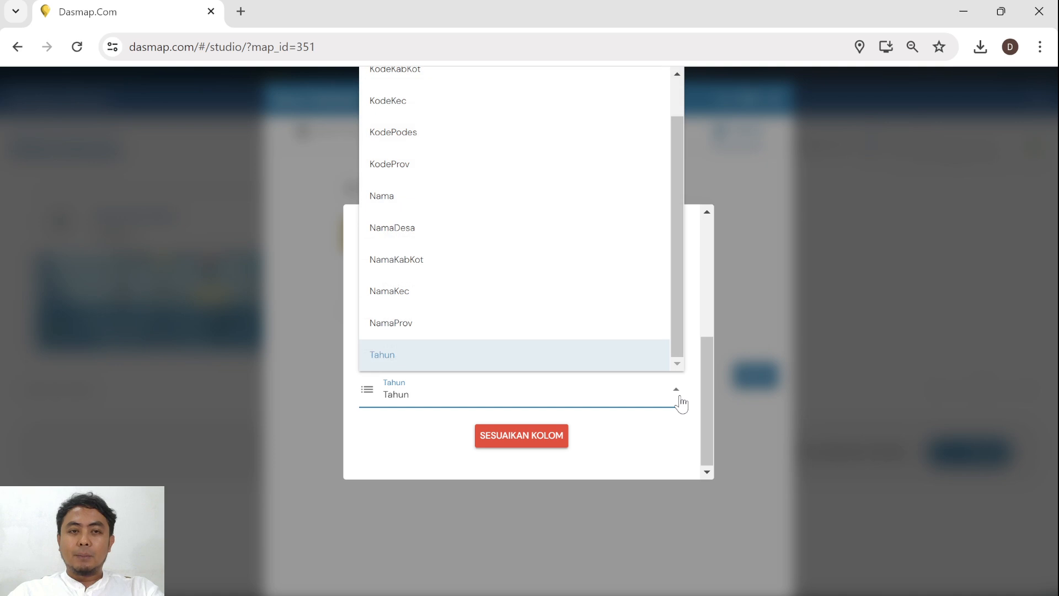
{"action": "left_click", "coordinate": [681, 402]}
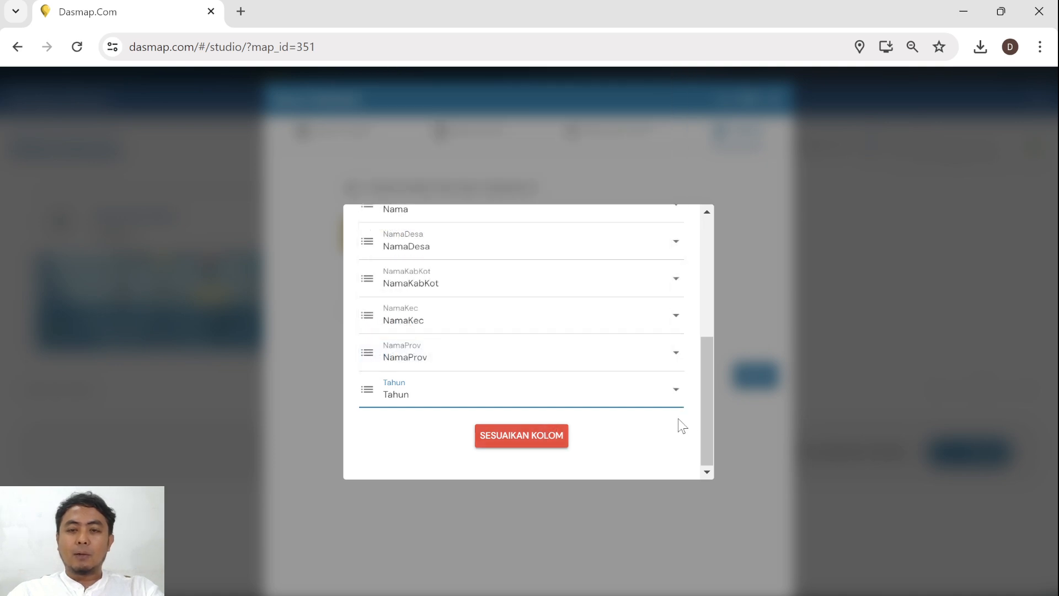
{"action": "left_click_drag", "start_coordinate": [707, 428], "coordinate": [690, 446]}
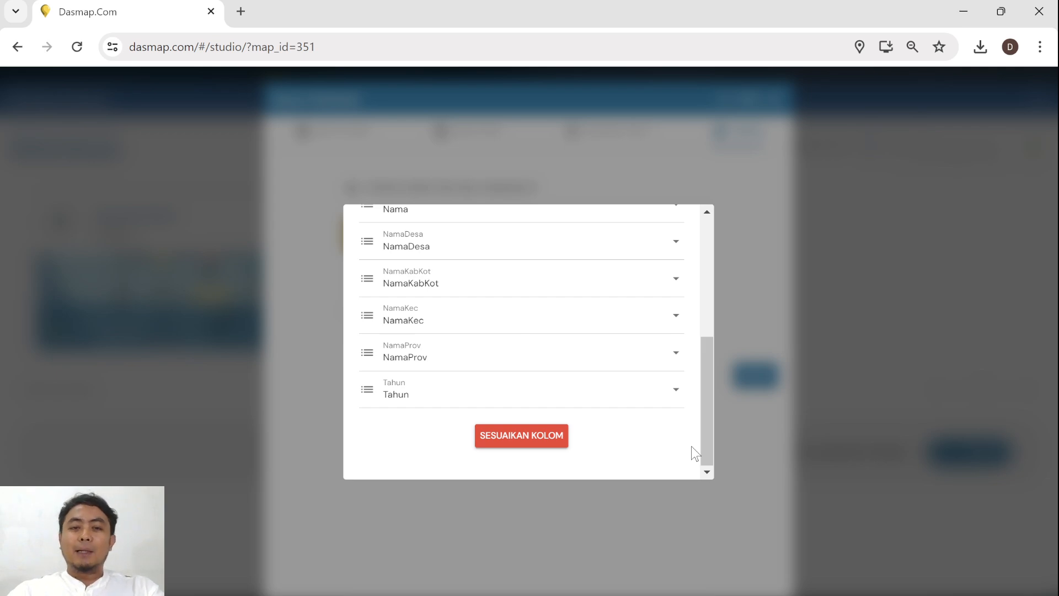
{"action": "left_click", "coordinate": [534, 441]}
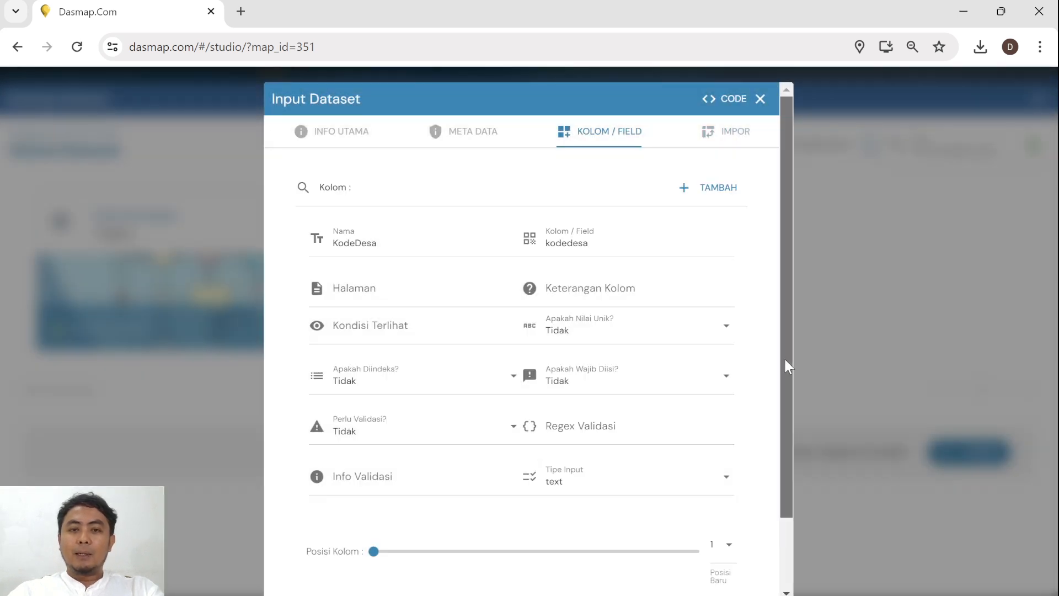
Save the dataset with its imported columns and select Depok Kelurahan from the catalog as the layer's data
{"action": "left_click_drag", "start_coordinate": [784, 356], "coordinate": [783, 365]}
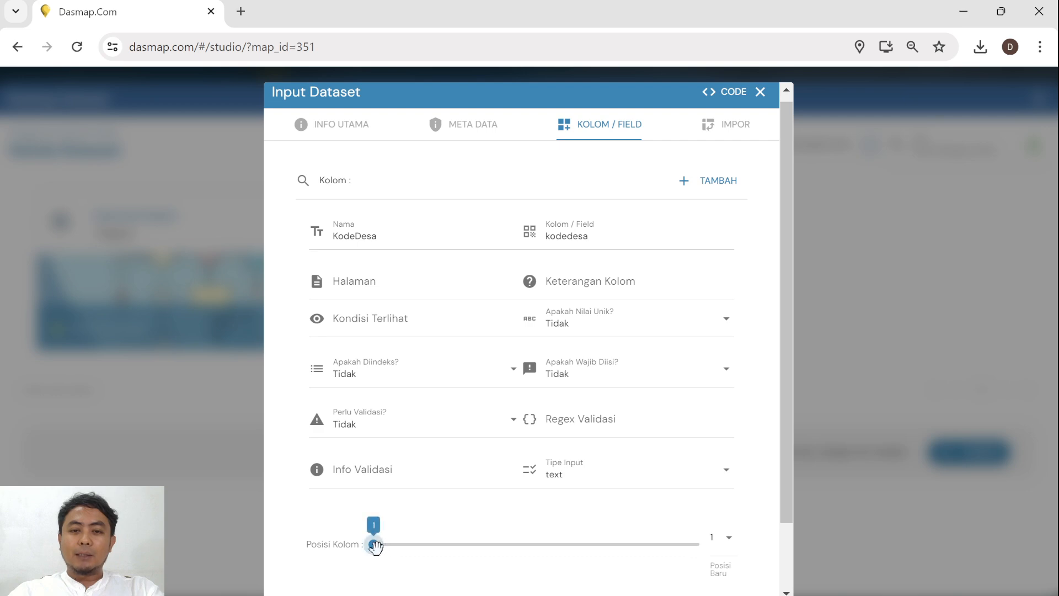
{"action": "mouse_move", "coordinate": [375, 545]}
{"action": "left_mouse_down"}
{"action": "mouse_move", "coordinate": [706, 546]}
{"action": "mouse_move", "coordinate": [449, 546]}
{"action": "mouse_move", "coordinate": [518, 557]}
{"action": "mouse_move", "coordinate": [368, 563]}
{"action": "left_mouse_up"}
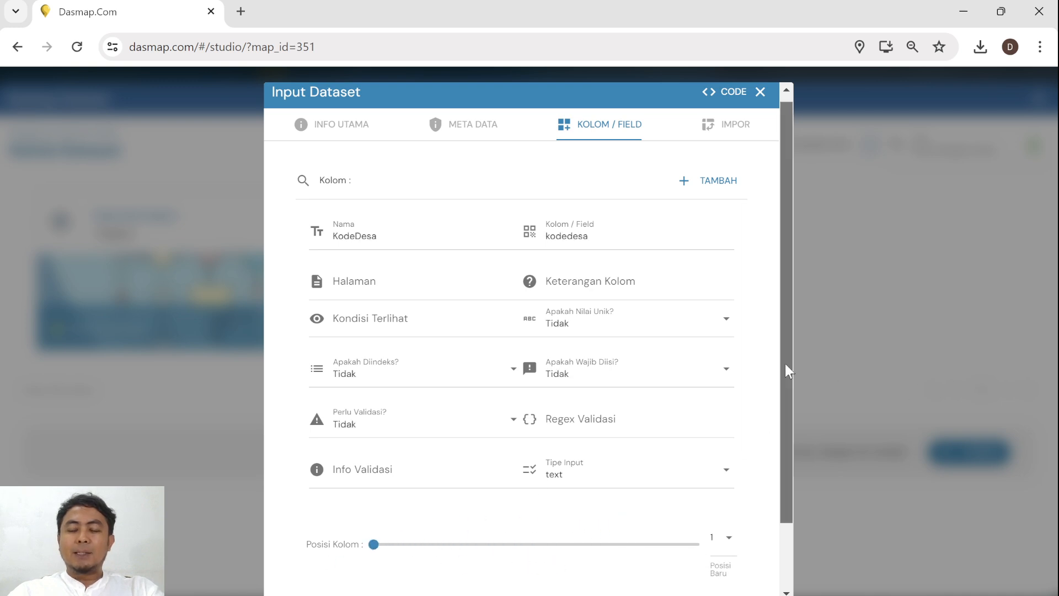
{"action": "left_click_drag", "start_coordinate": [789, 370], "coordinate": [782, 456]}
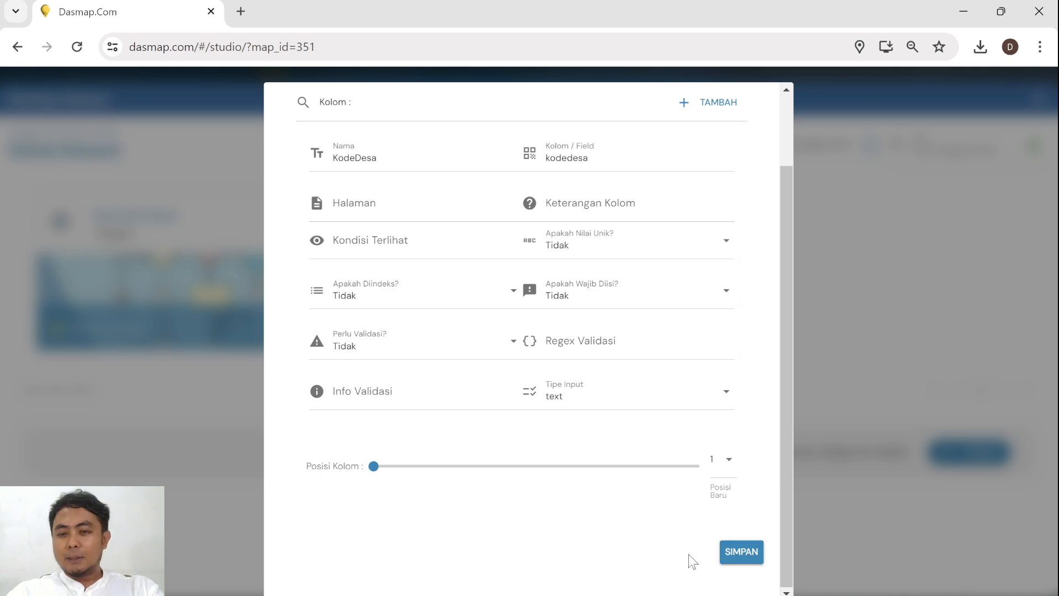
{"action": "left_click", "coordinate": [741, 552]}
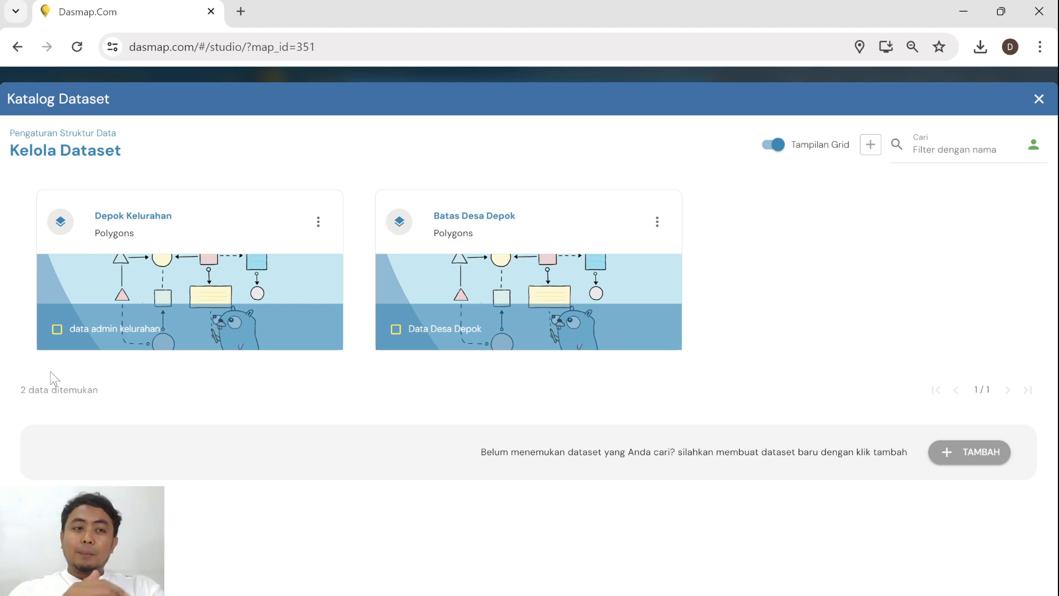
{"action": "left_click", "coordinate": [57, 330]}
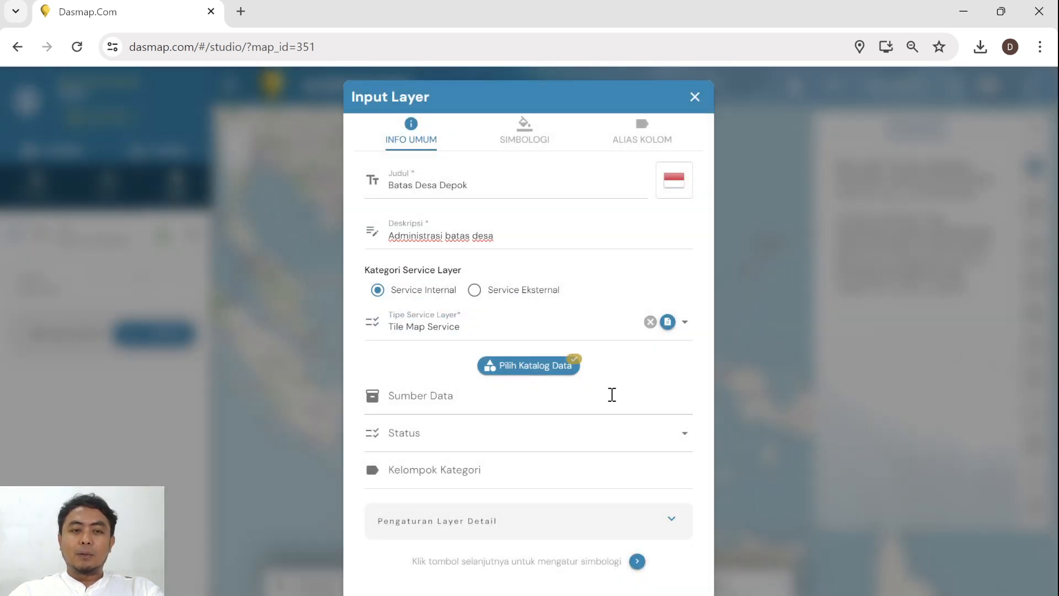
Enter "Dinas PUPR Kota Depok" as the layer's data source
{"action": "left_click", "coordinate": [430, 401]}
{"action": "type", "text": "Open"}
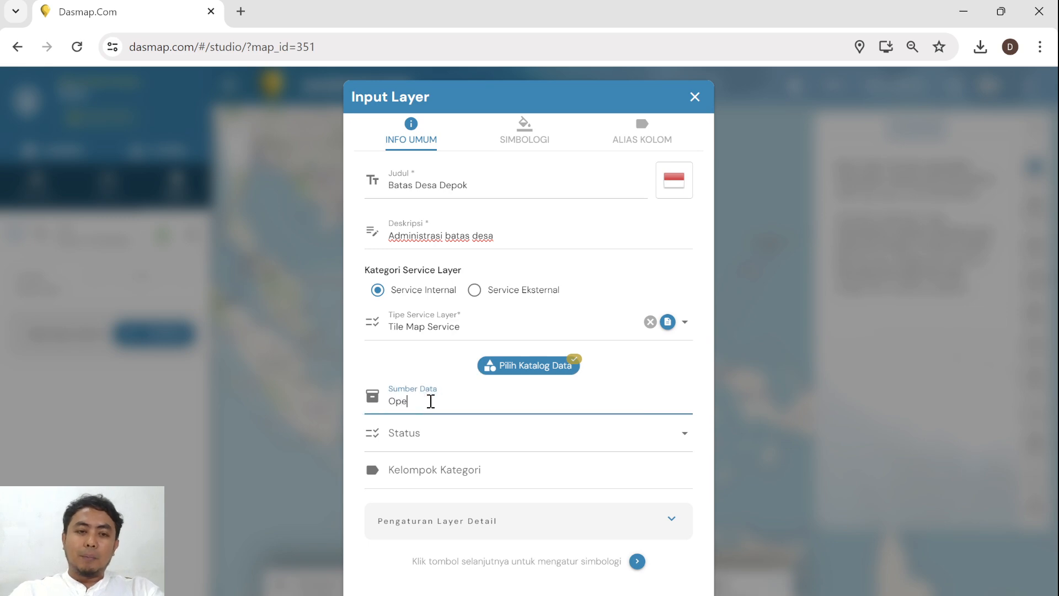
{"action": "key", "text": "BackSpace"}
{"action": "key", "text": "BackSpace"}
{"action": "key", "text": "BackSpace"}
{"action": "key", "text": "BackSpace"}
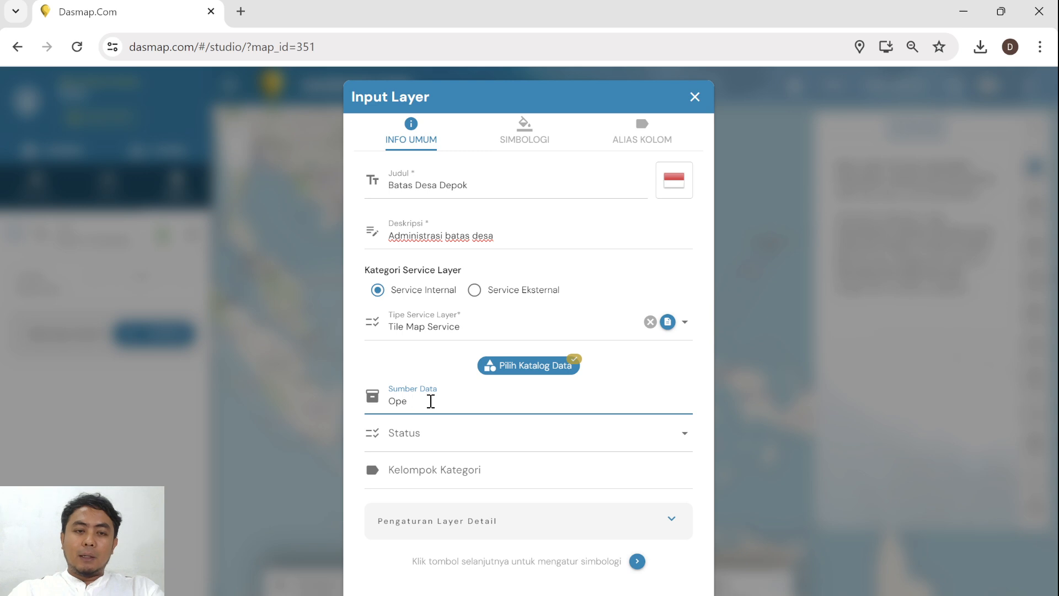
{"action": "type", "text": "P"}
{"action": "type", "text": "Dia"}
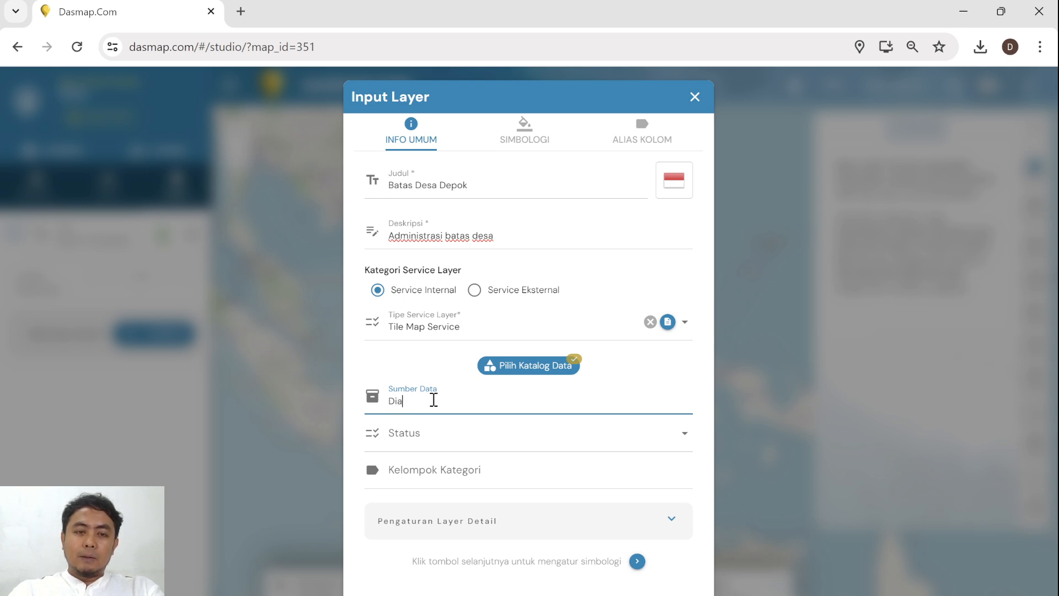
{"action": "key", "text": "BackSpace"}
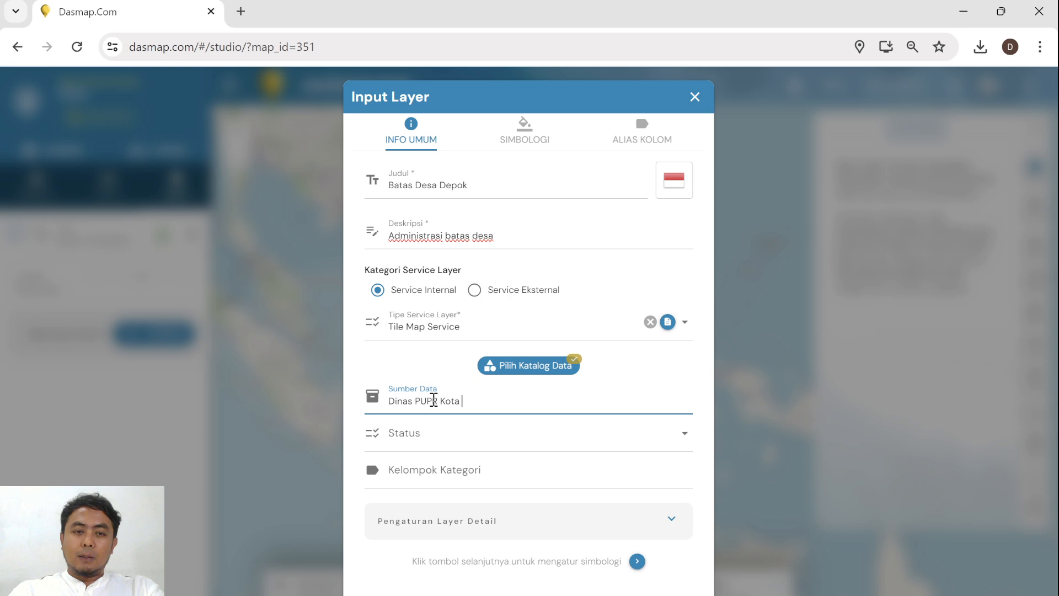
{"action": "type", "text": "nas PUPR Kota Depok"}
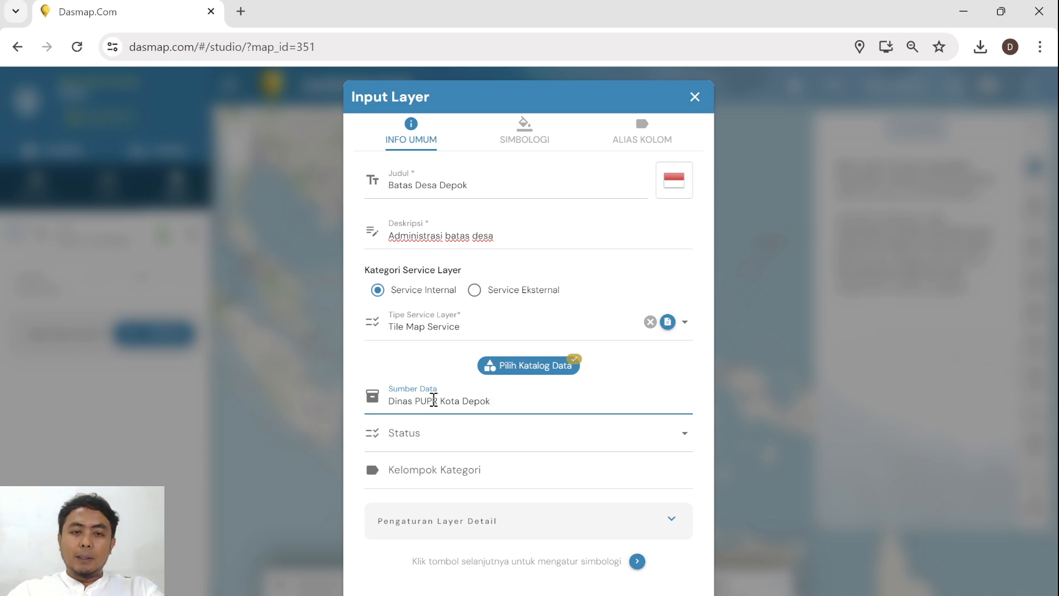
Set the layer's status to Draft and expand its detailed settings to check the URLs and layer token
{"action": "left_click", "coordinate": [449, 436]}
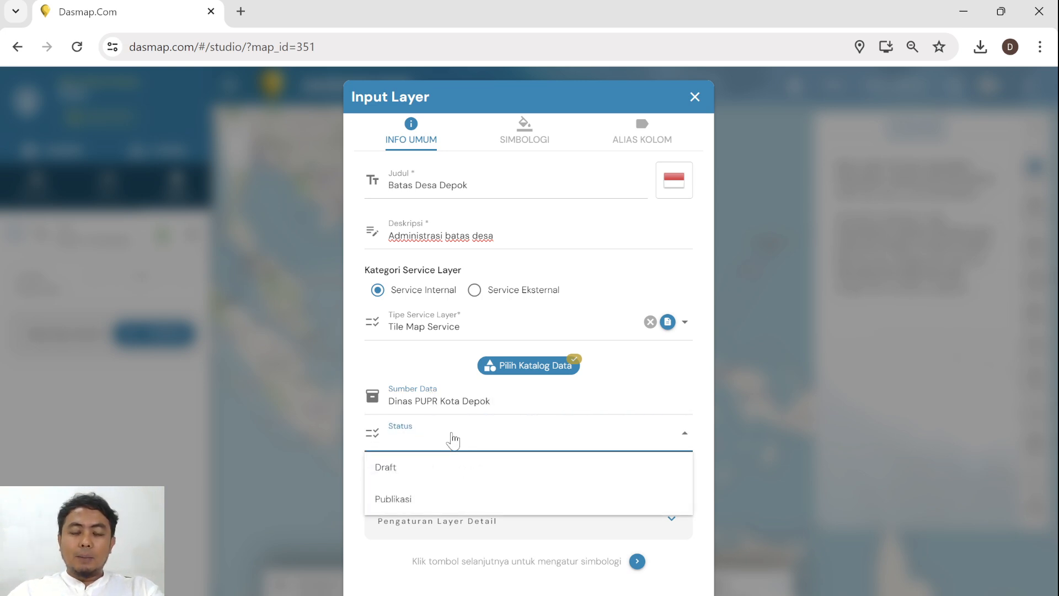
{"action": "left_click", "coordinate": [409, 472]}
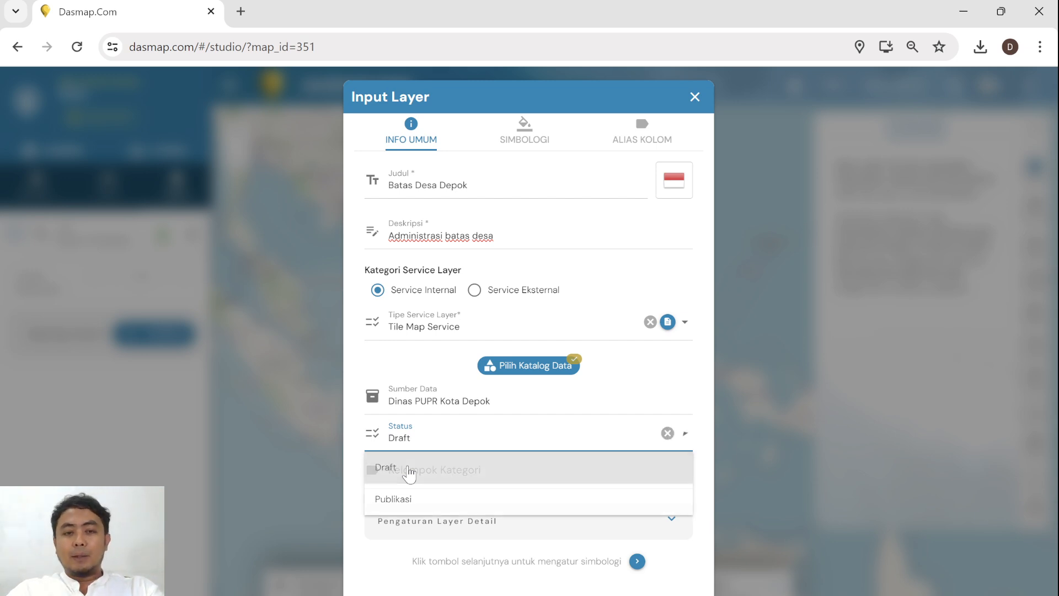
{"action": "left_click", "coordinate": [672, 519]}
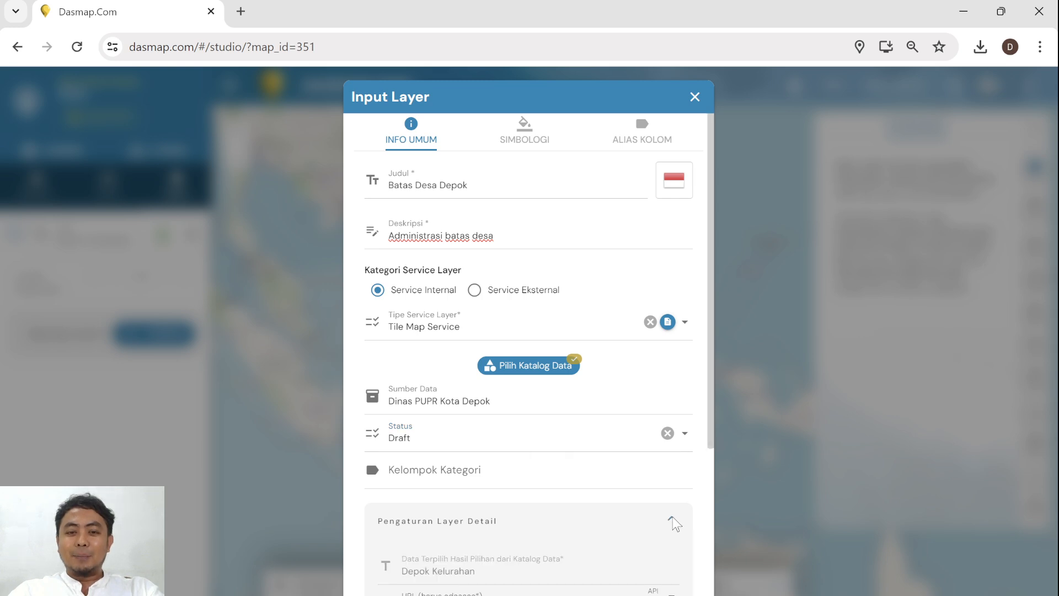
{"action": "scroll", "coordinate": [672, 517], "scroll_direction": "down", "scroll_amount": 2}
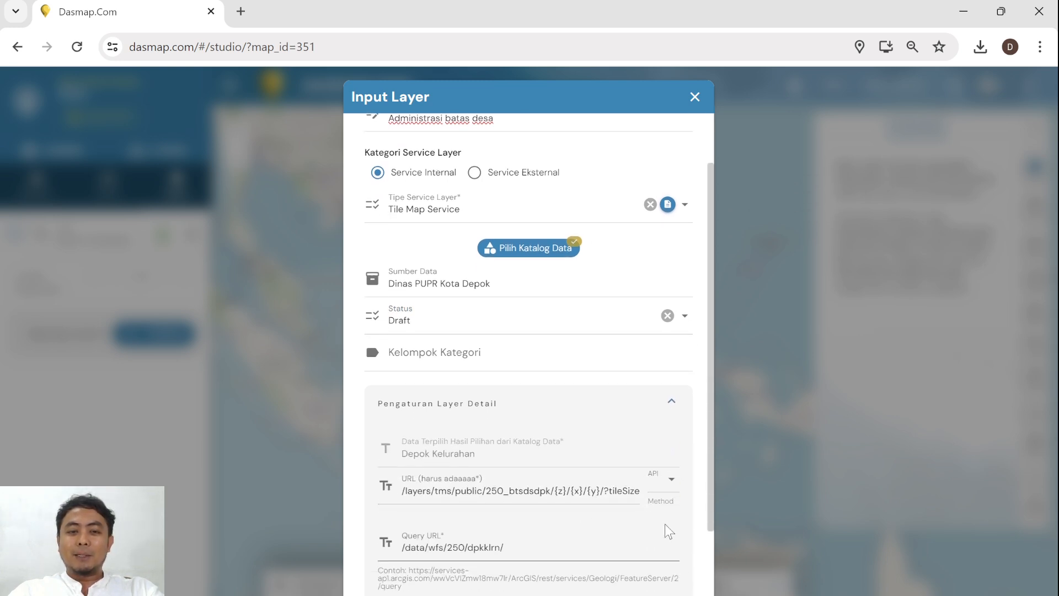
{"action": "scroll", "coordinate": [666, 527], "scroll_direction": "down", "scroll_amount": 1}
{"action": "scroll", "coordinate": [666, 524], "scroll_direction": "down", "scroll_amount": 2}
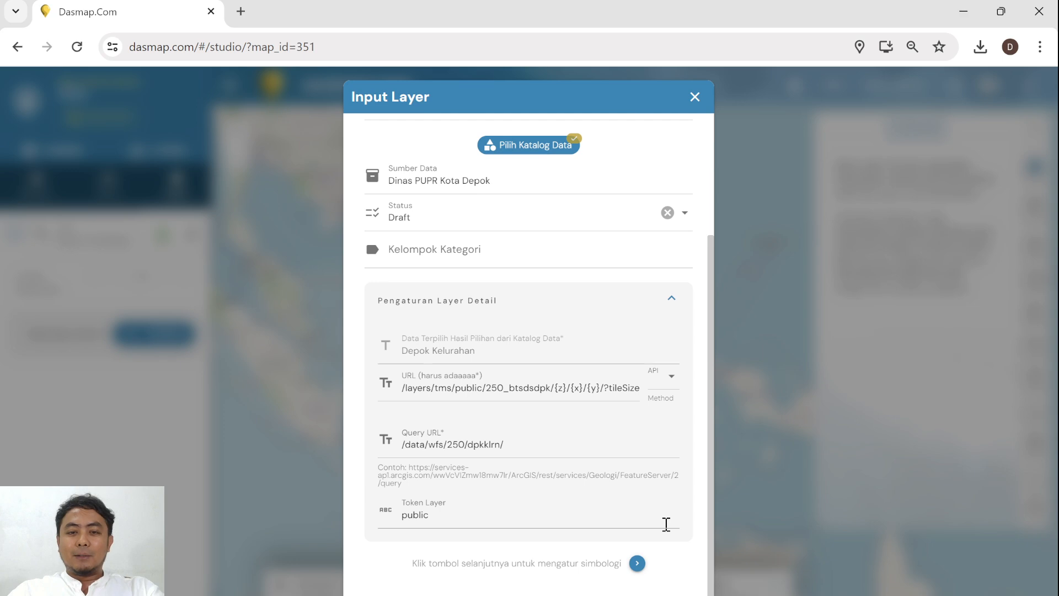
Review the detailed layer settings and proceed to the layer's symbology, activating the first class's name for entry
{"action": "scroll", "coordinate": [655, 561], "scroll_direction": "up", "scroll_amount": 5}
{"action": "scroll", "coordinate": [655, 562], "scroll_direction": "down", "scroll_amount": 5}
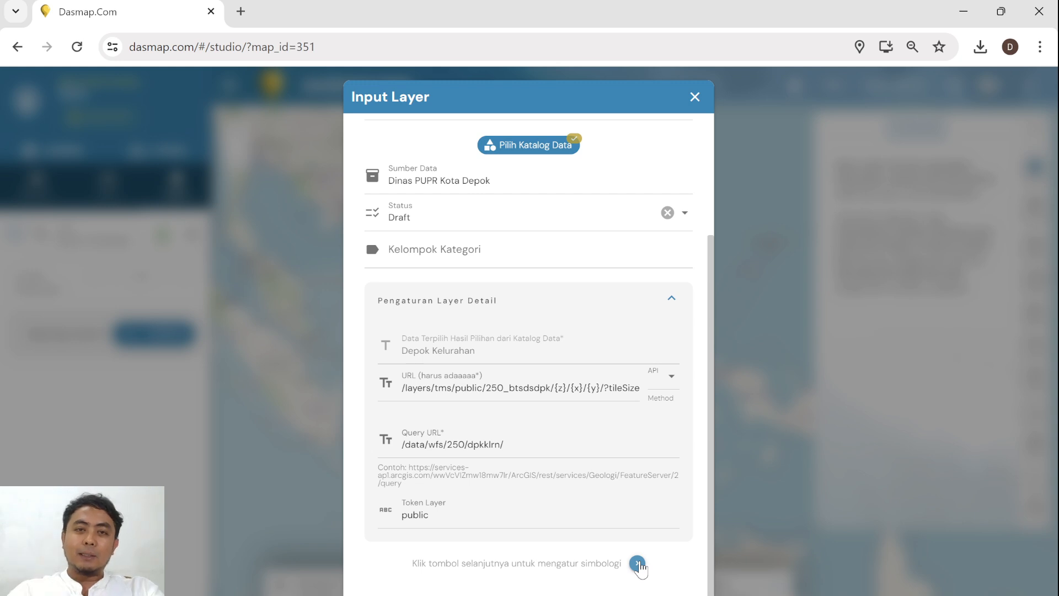
{"action": "scroll", "coordinate": [640, 562], "scroll_direction": "up", "scroll_amount": 4}
{"action": "scroll", "coordinate": [650, 437], "scroll_direction": "down", "scroll_amount": 4}
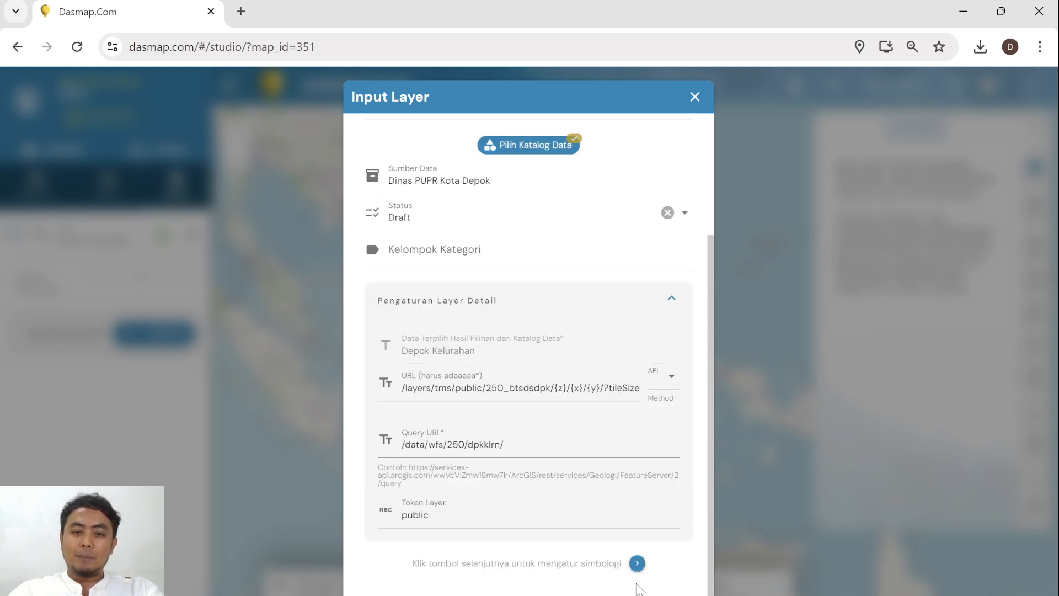
{"action": "left_click", "coordinate": [637, 563]}
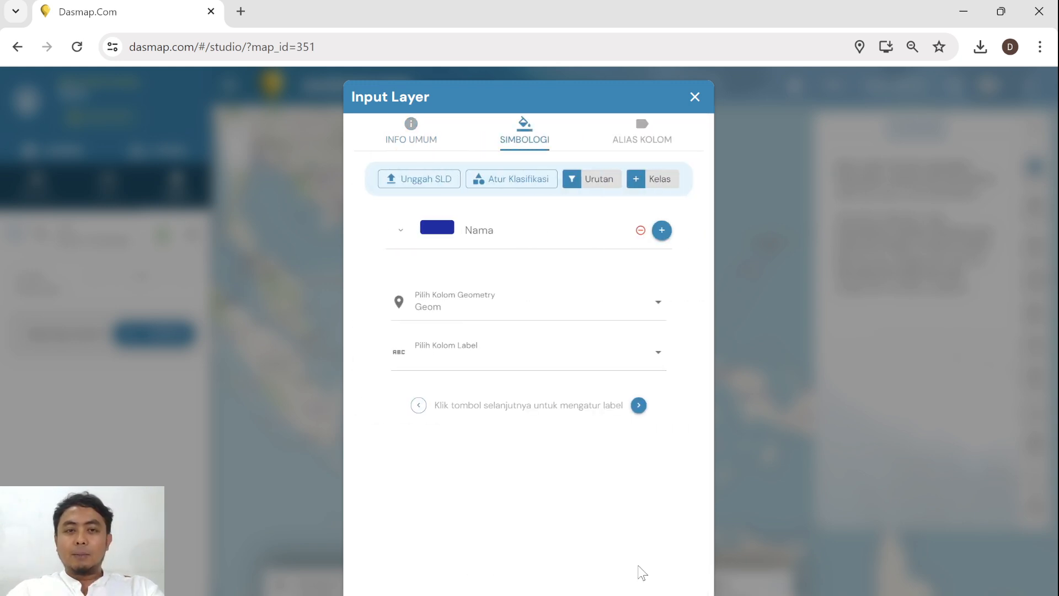
{"action": "left_click", "coordinate": [474, 224]}
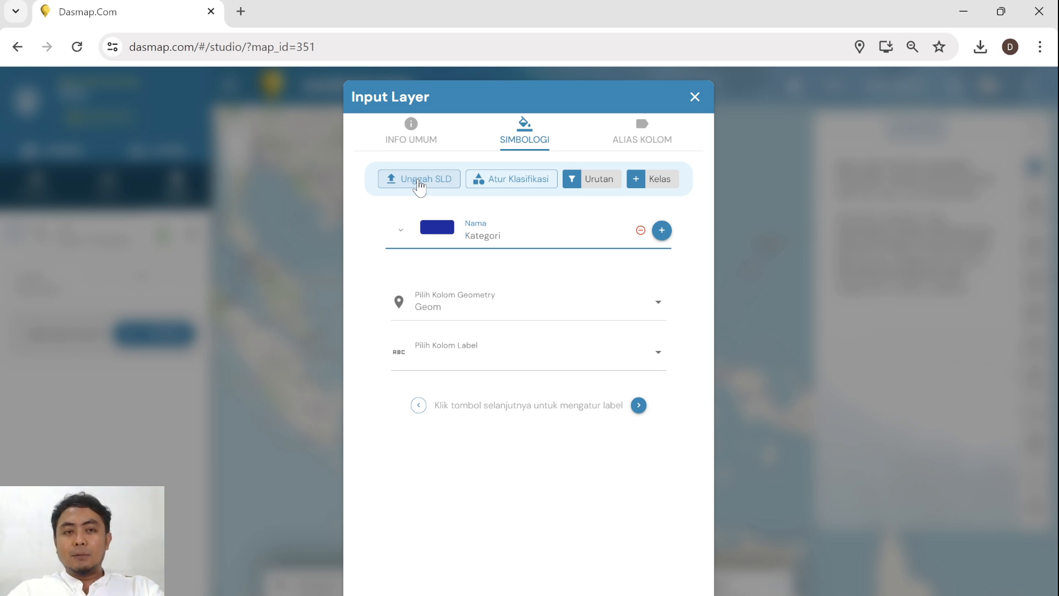
Set the symbology classification to Unique Value on the NamaKec column with all classes selected
{"action": "left_click", "coordinate": [543, 182]}
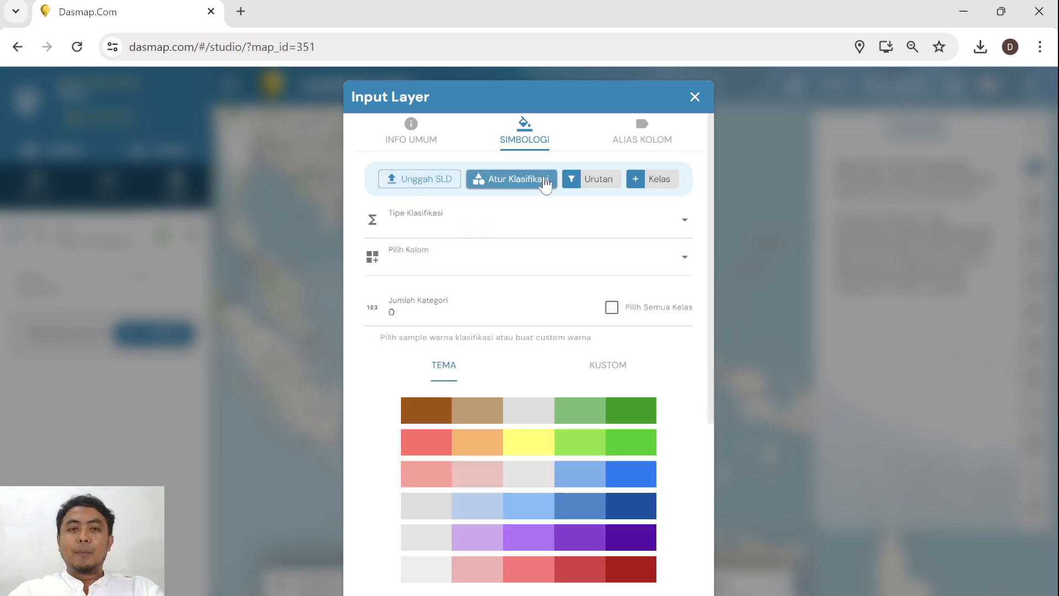
{"action": "left_click", "coordinate": [523, 228]}
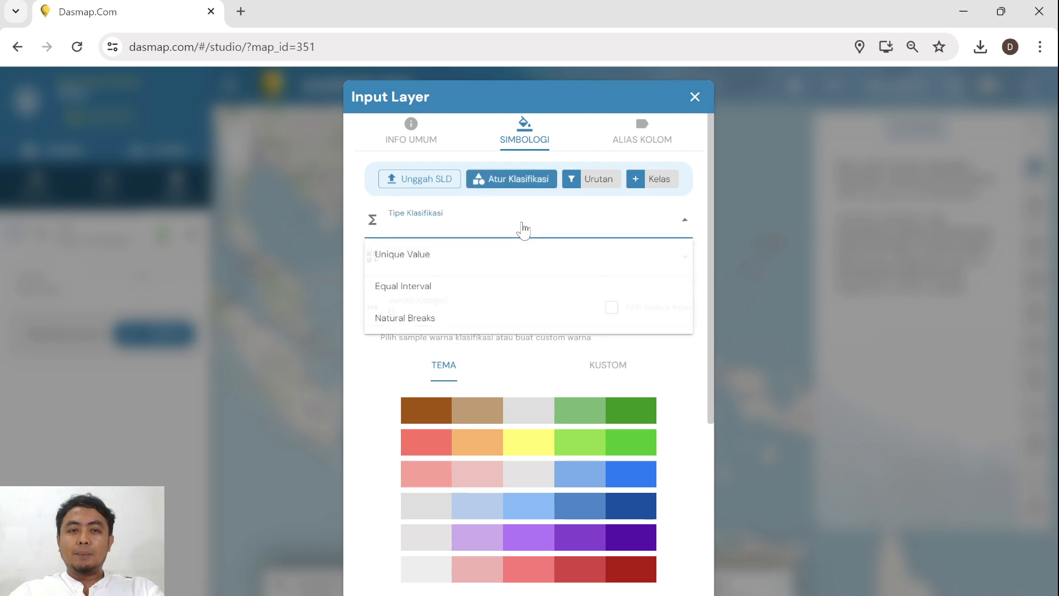
{"action": "left_click", "coordinate": [446, 269]}
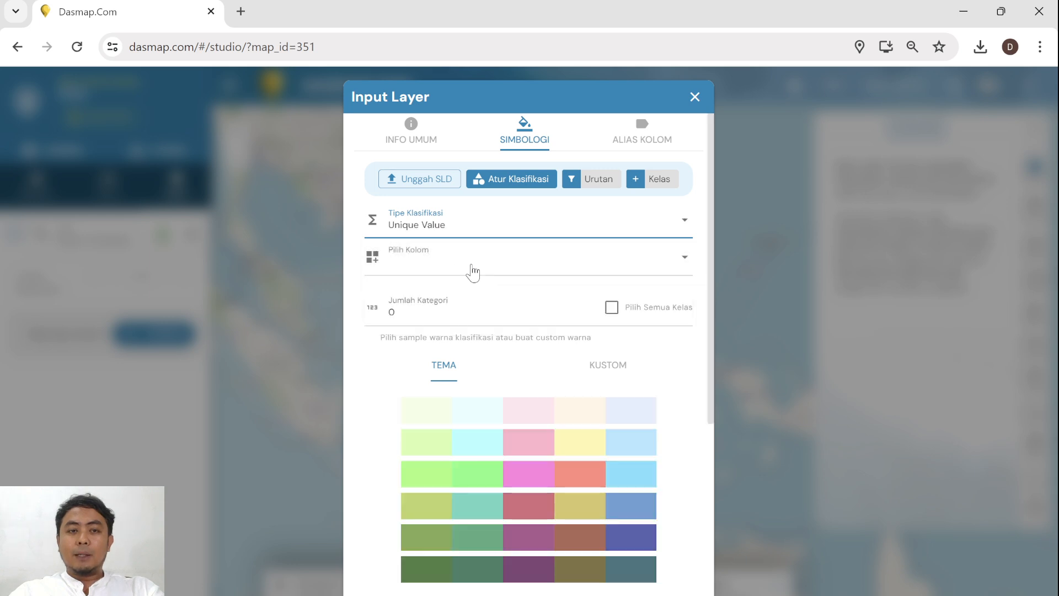
{"action": "left_click", "coordinate": [482, 272]}
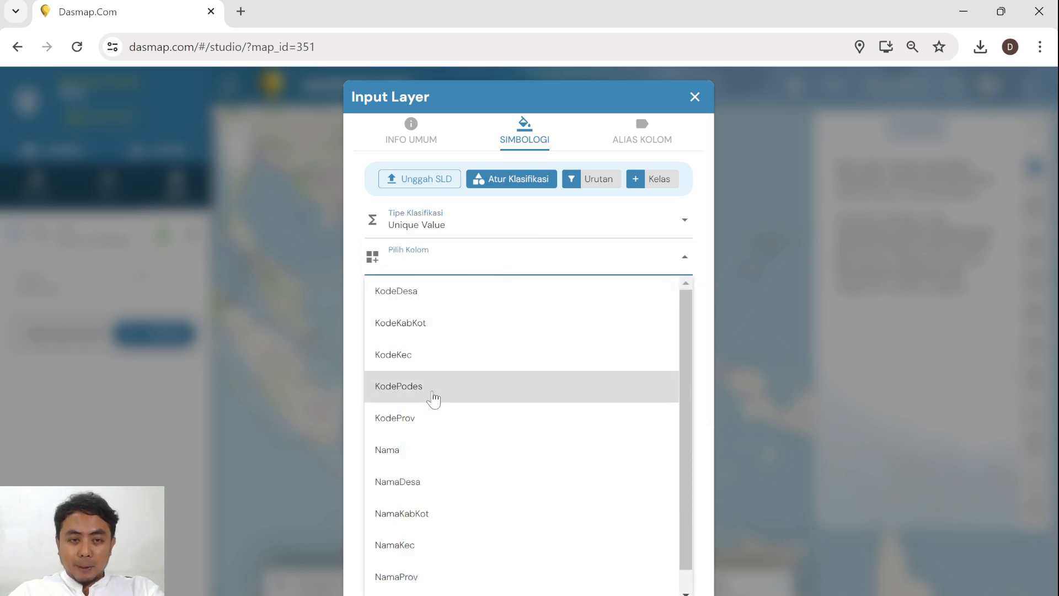
{"action": "left_click", "coordinate": [435, 539]}
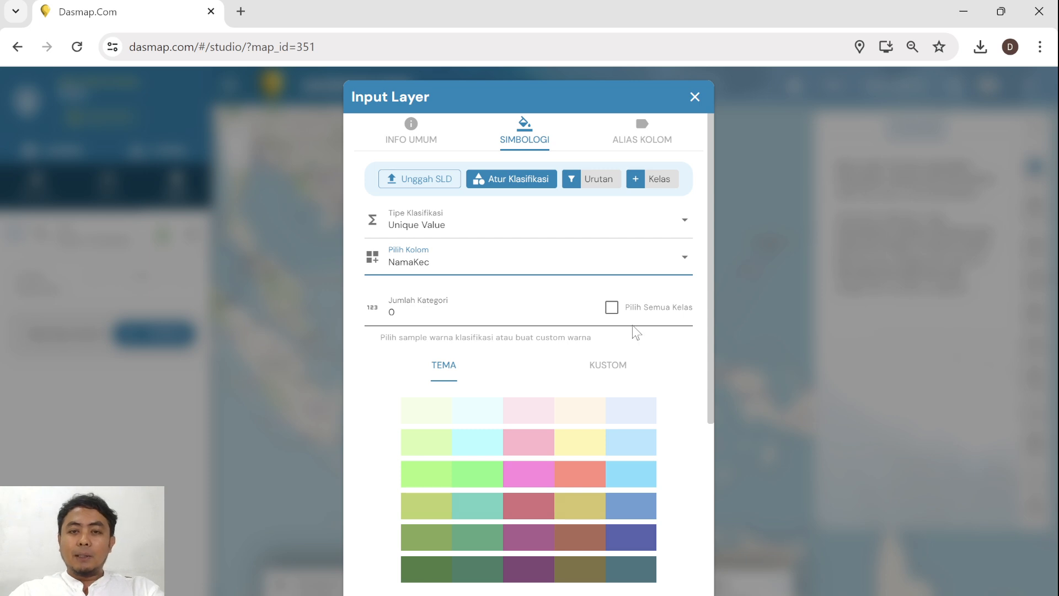
{"action": "left_click", "coordinate": [611, 310]}
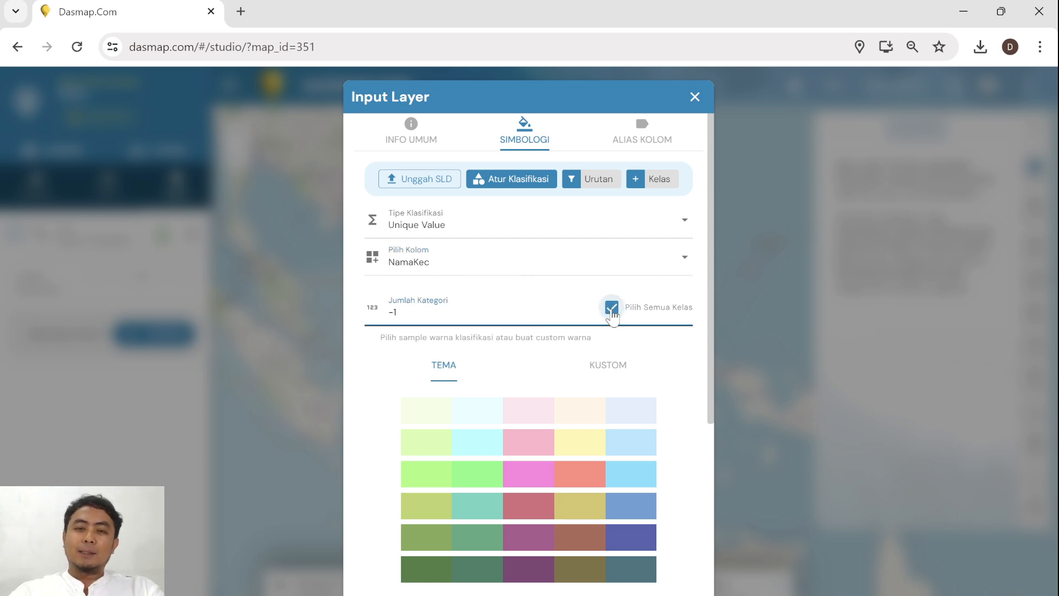
Check the custom colour option, return to the theme colours, apply the classification and review the resulting classes
{"action": "scroll", "coordinate": [689, 374], "scroll_direction": "down", "scroll_amount": 2}
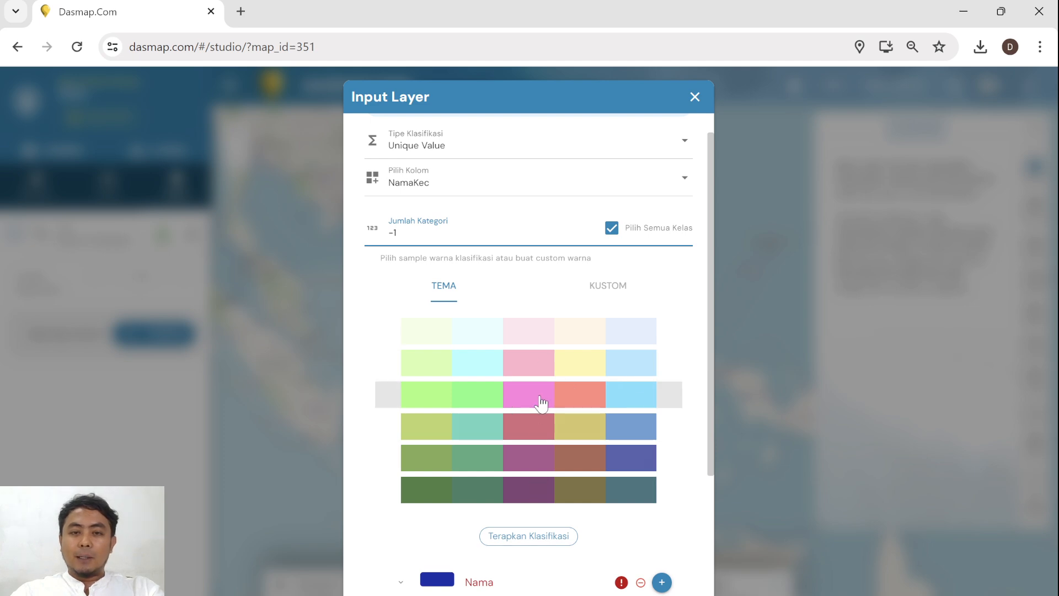
{"action": "left_click", "coordinate": [624, 296]}
{"action": "left_click", "coordinate": [471, 287]}
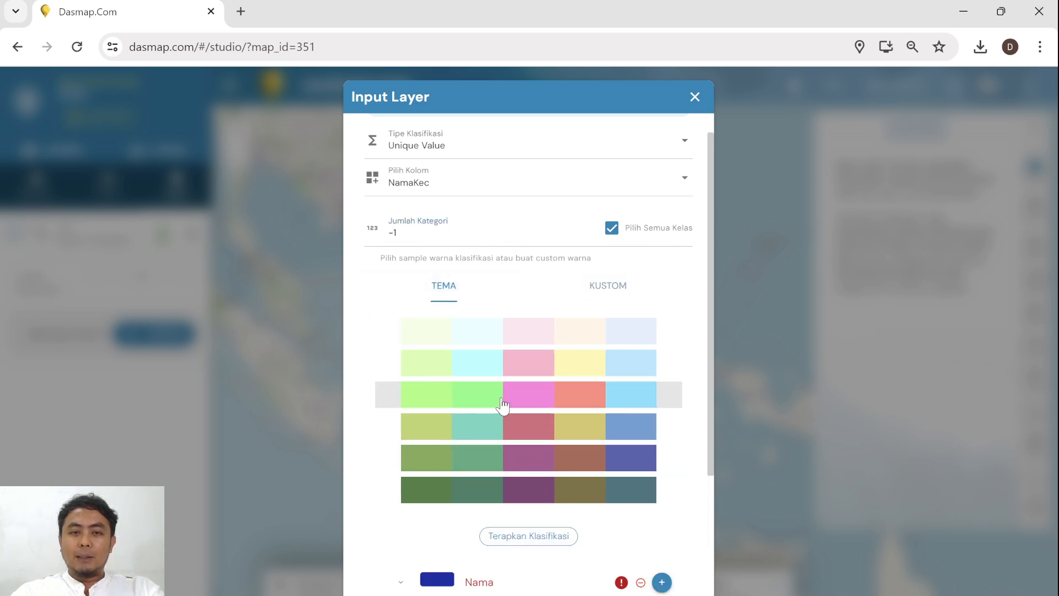
{"action": "scroll", "coordinate": [548, 492], "scroll_direction": "down", "scroll_amount": 1}
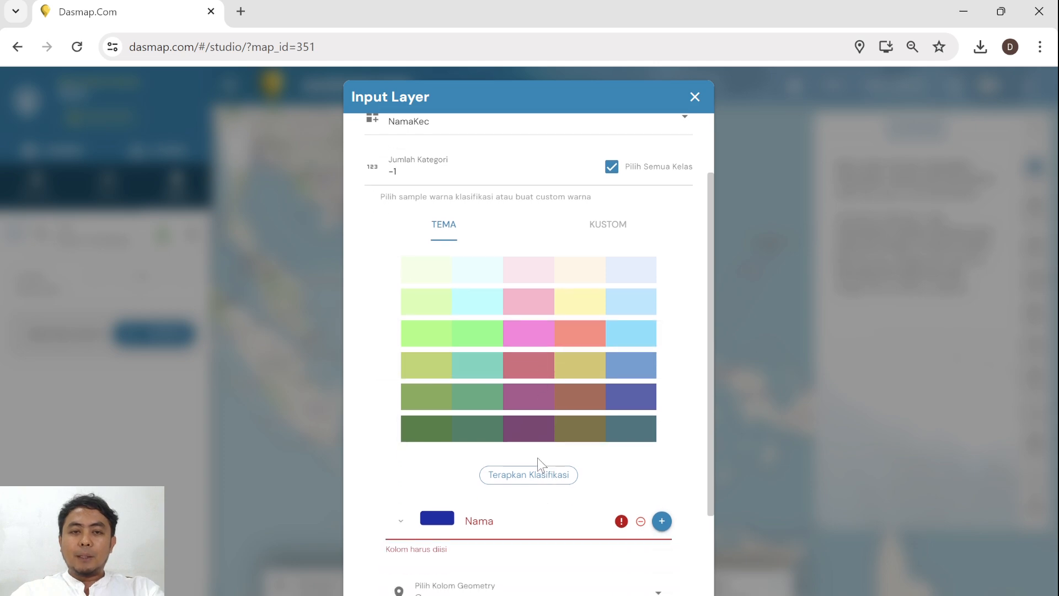
{"action": "left_click", "coordinate": [516, 483]}
{"action": "scroll", "coordinate": [516, 479], "scroll_direction": "down", "scroll_amount": 3}
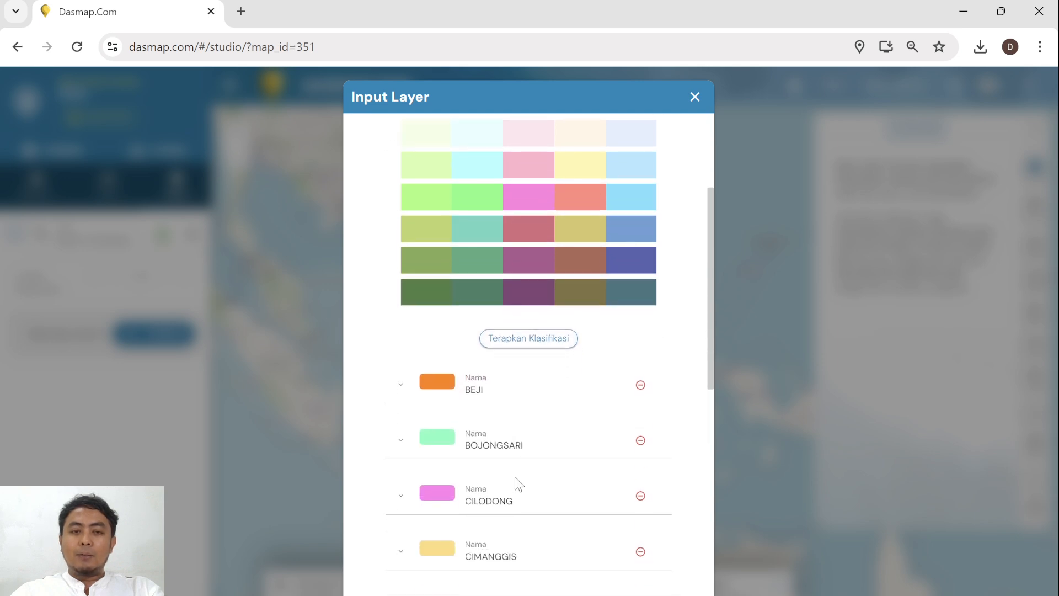
{"action": "scroll", "coordinate": [515, 476], "scroll_direction": "down", "scroll_amount": 5}
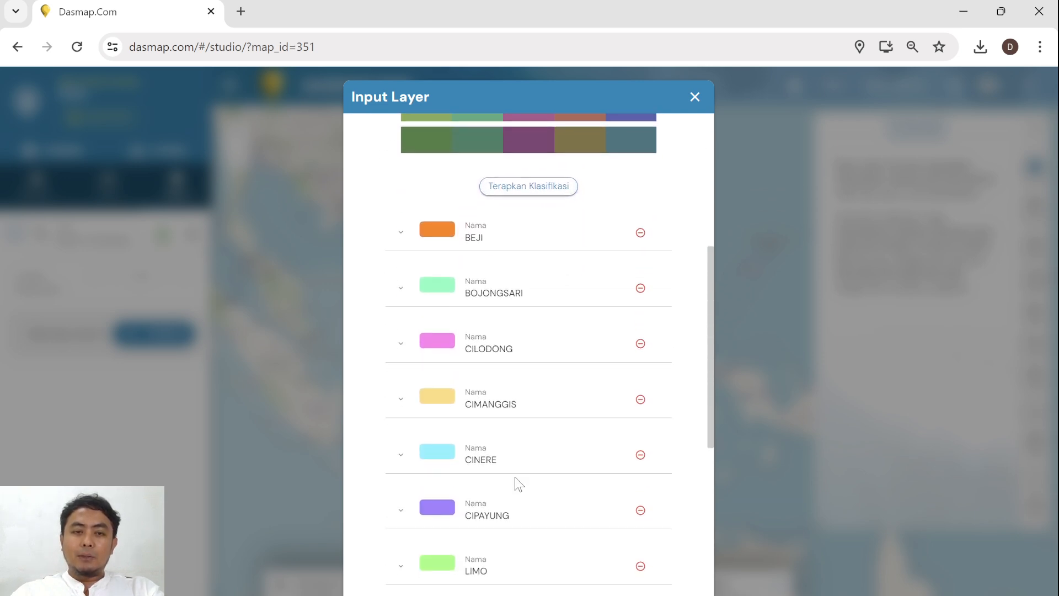
{"action": "scroll", "coordinate": [516, 477], "scroll_direction": "down", "scroll_amount": 3}
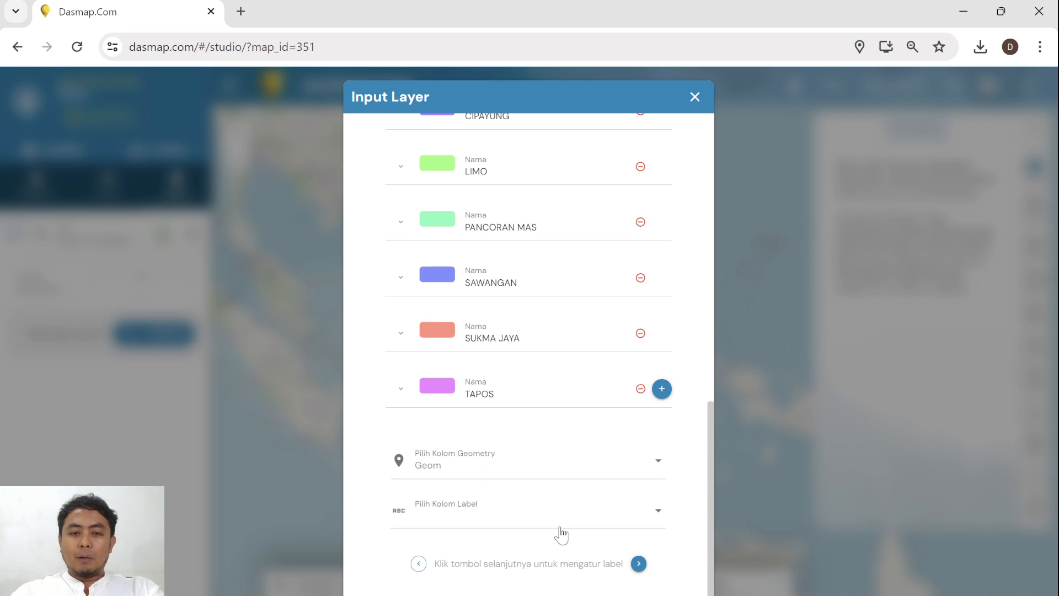
Save the column labels with their default aliases and add the layer
{"action": "left_click", "coordinate": [637, 563]}
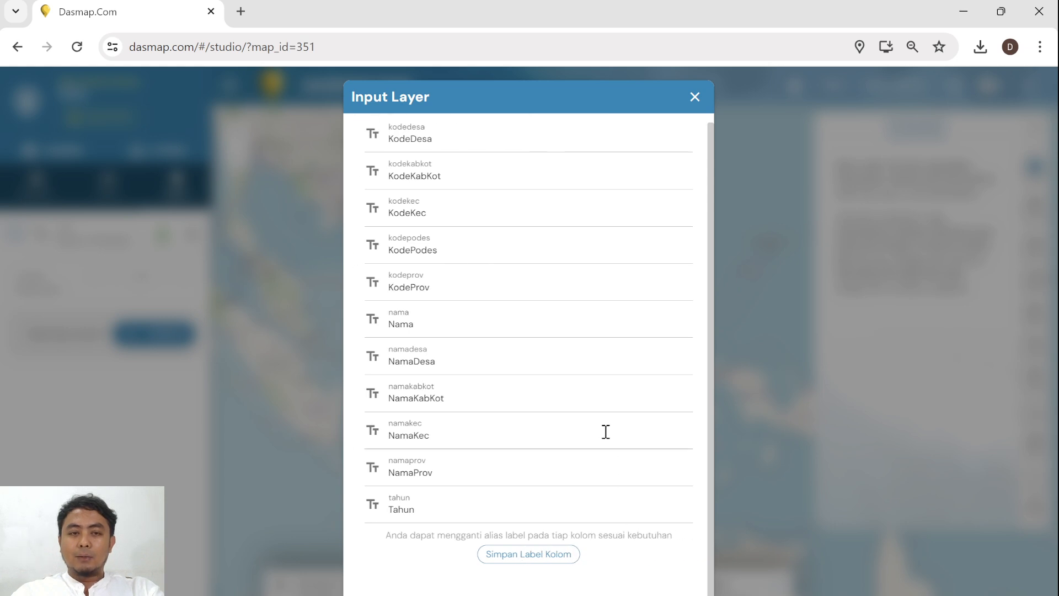
{"action": "left_click", "coordinate": [528, 555]}
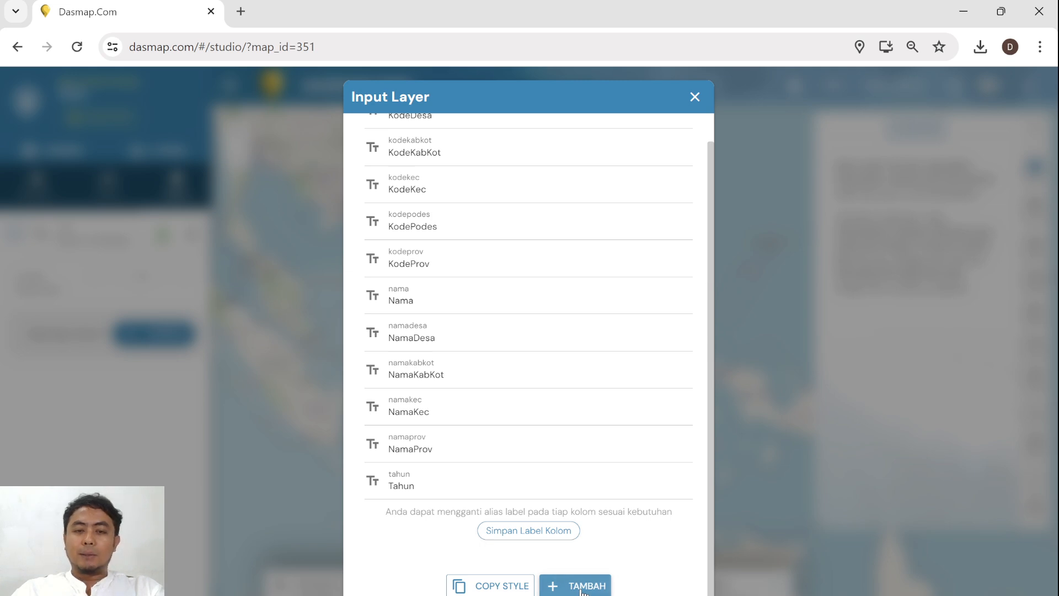
{"action": "left_click", "coordinate": [582, 588]}
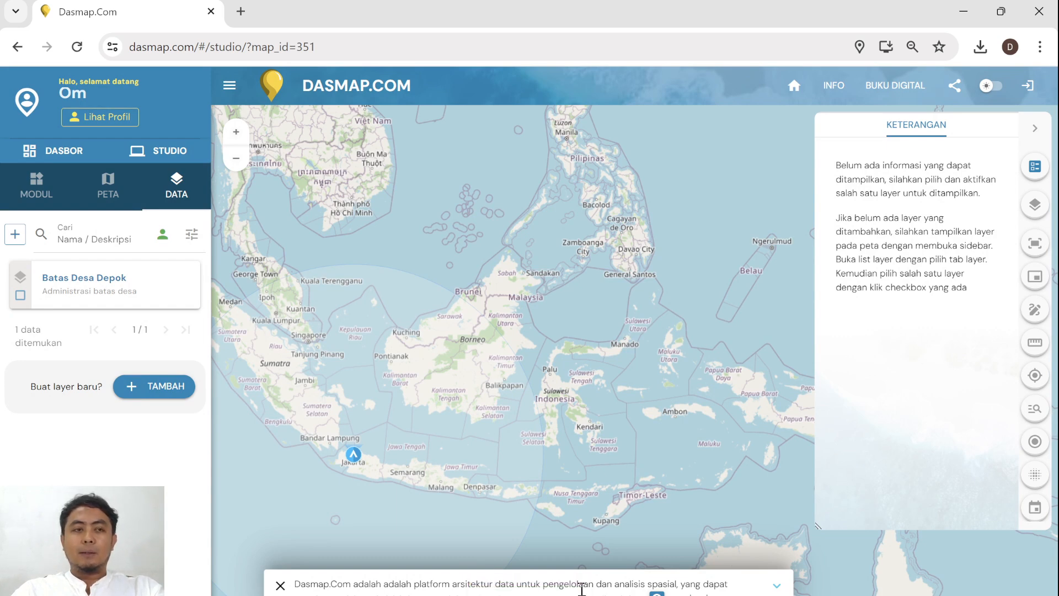
Check the layer's legend and the list of maps, and turn on the Batas Desa Depok layer
{"action": "left_click", "coordinate": [21, 298]}
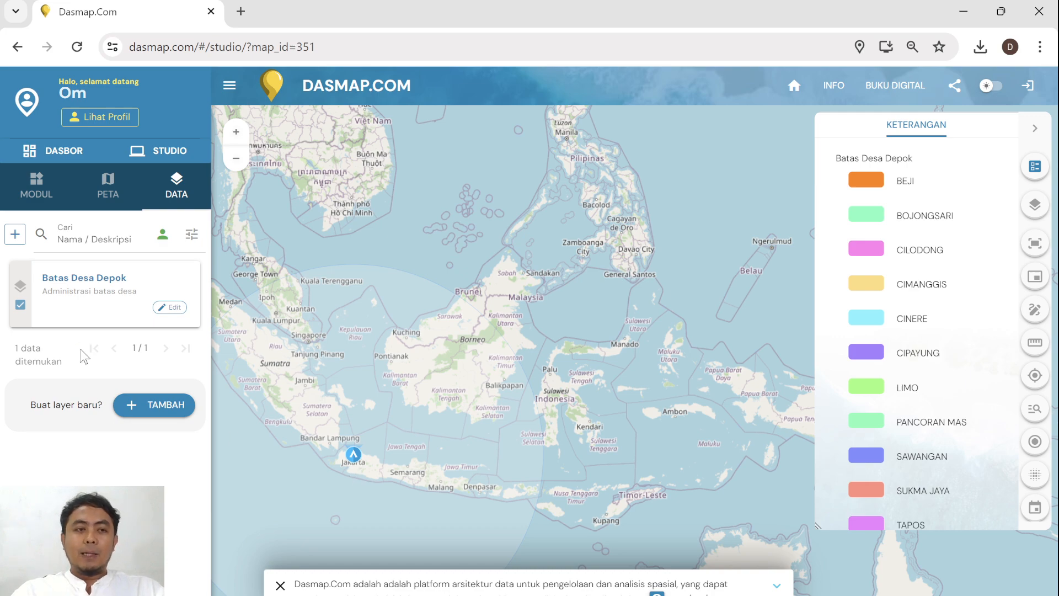
{"action": "left_click", "coordinate": [20, 305]}
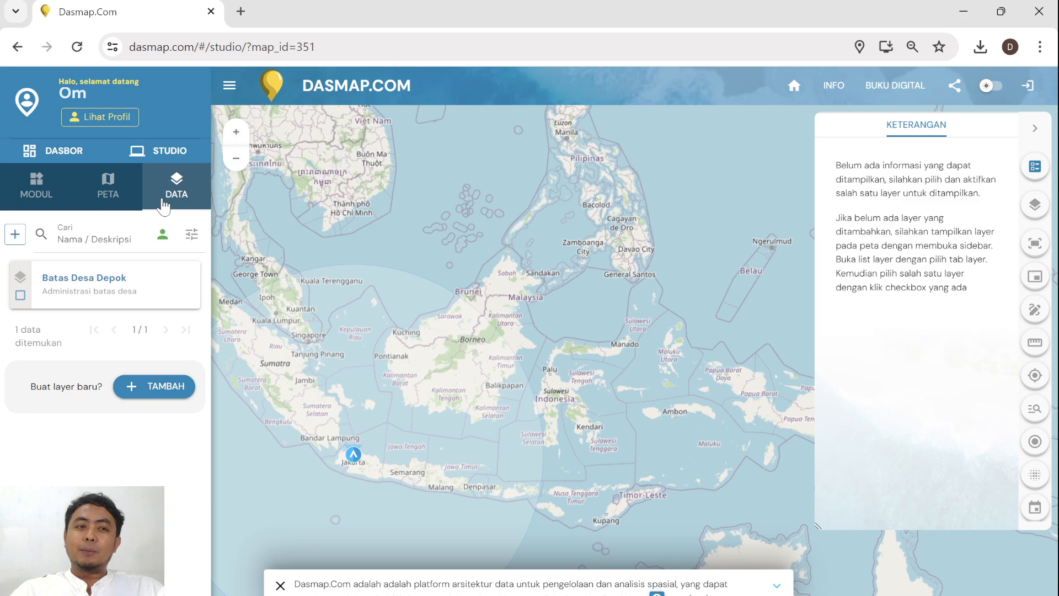
{"action": "left_click", "coordinate": [104, 201]}
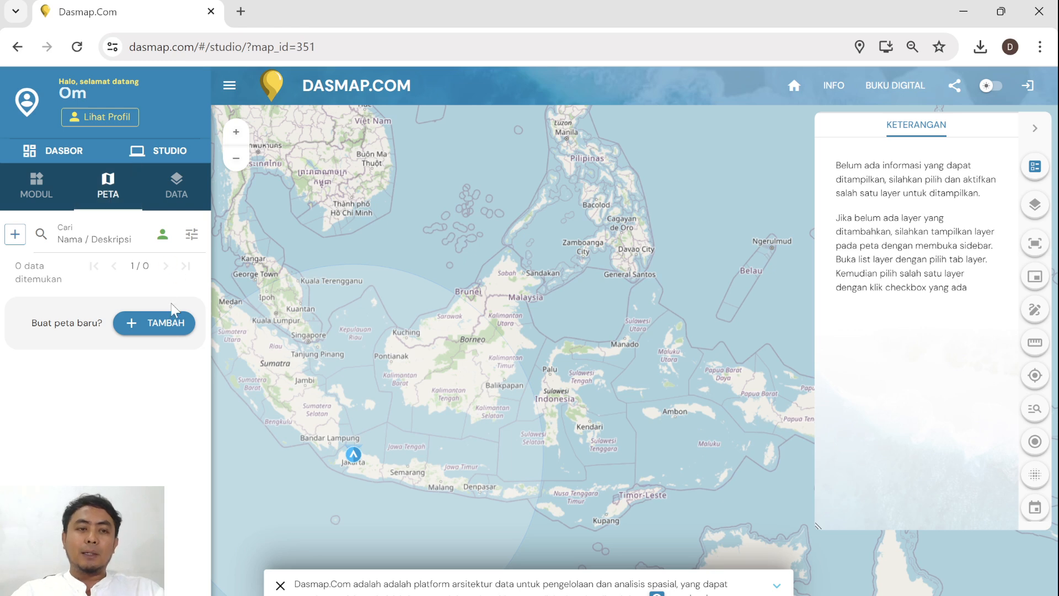
{"action": "left_click", "coordinate": [187, 203]}
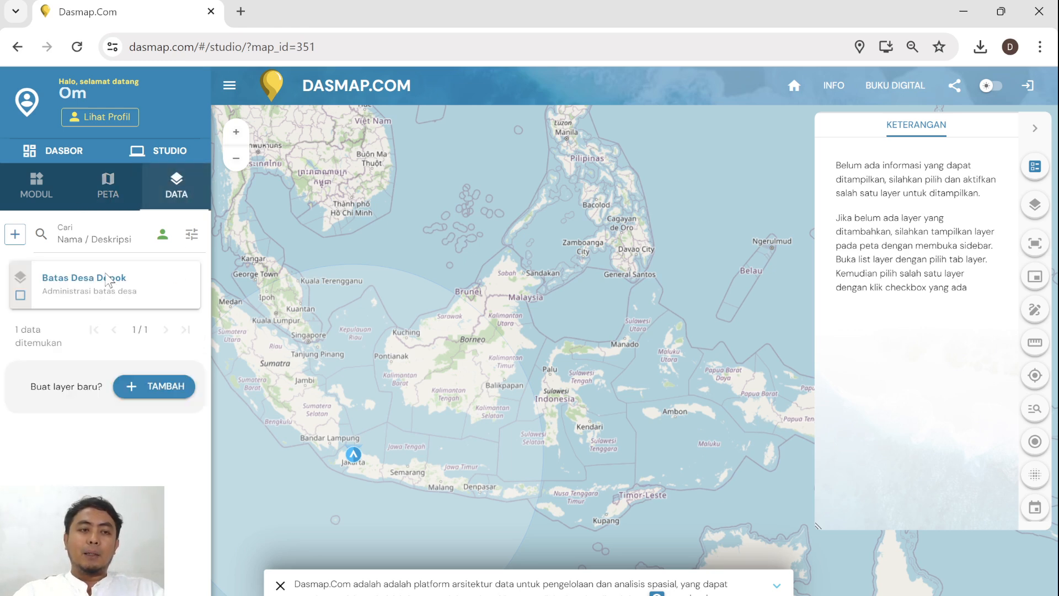
{"action": "left_click", "coordinate": [20, 297]}
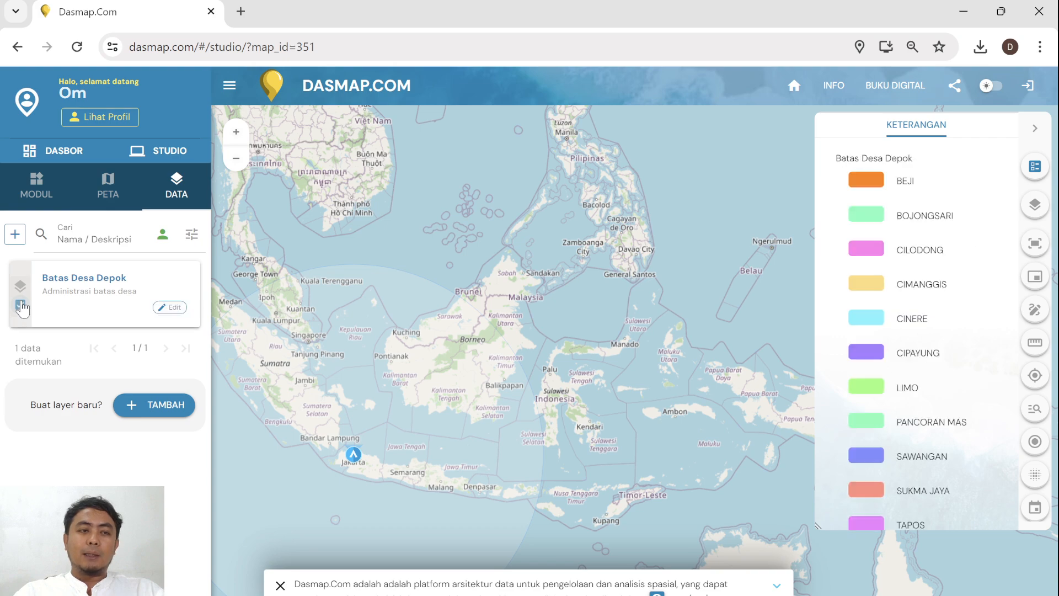
Examine the classified Batas Desa Depok polygons on the map, close up around Depok south of Jakarta
{"action": "left_click_drag", "start_coordinate": [331, 419], "coordinate": [451, 308]}
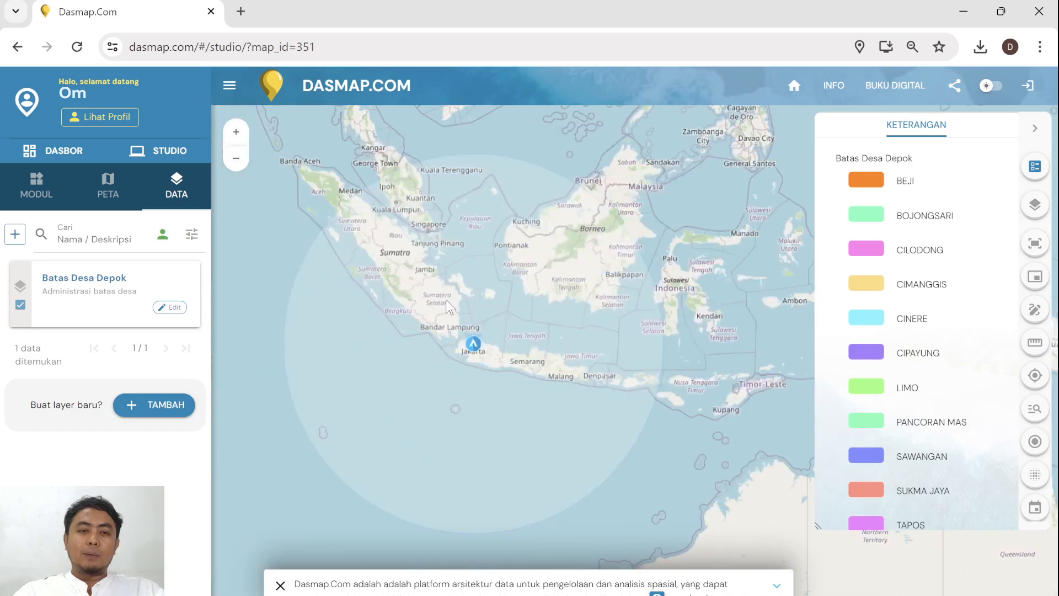
{"action": "left_click", "coordinate": [237, 133]}
{"action": "left_click", "coordinate": [236, 133]}
{"action": "left_click", "coordinate": [236, 133]}
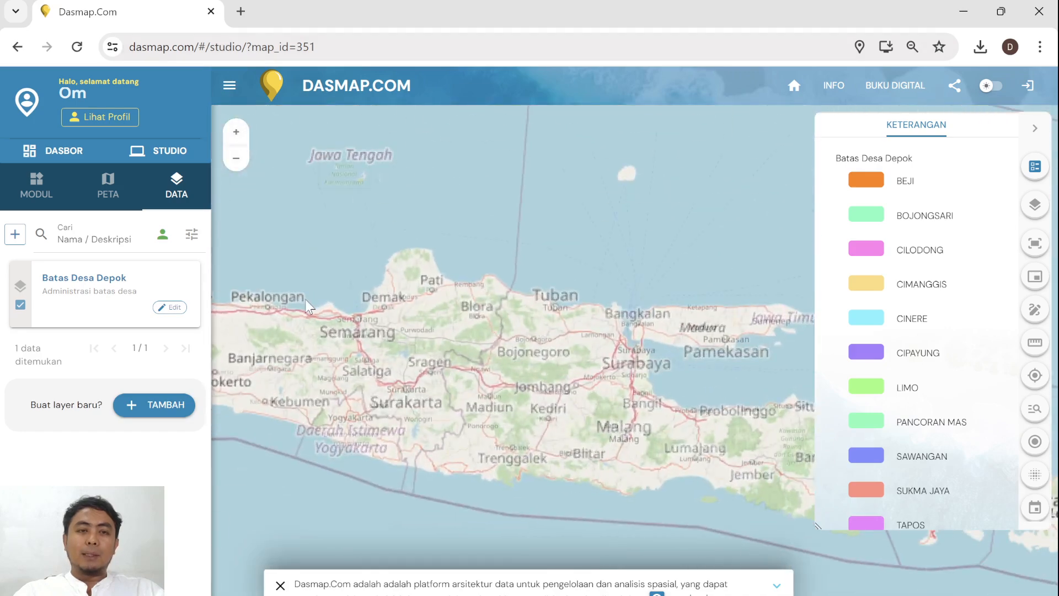
{"action": "left_click_drag", "start_coordinate": [309, 318], "coordinate": [735, 413]}
{"action": "left_click", "coordinate": [233, 133]}
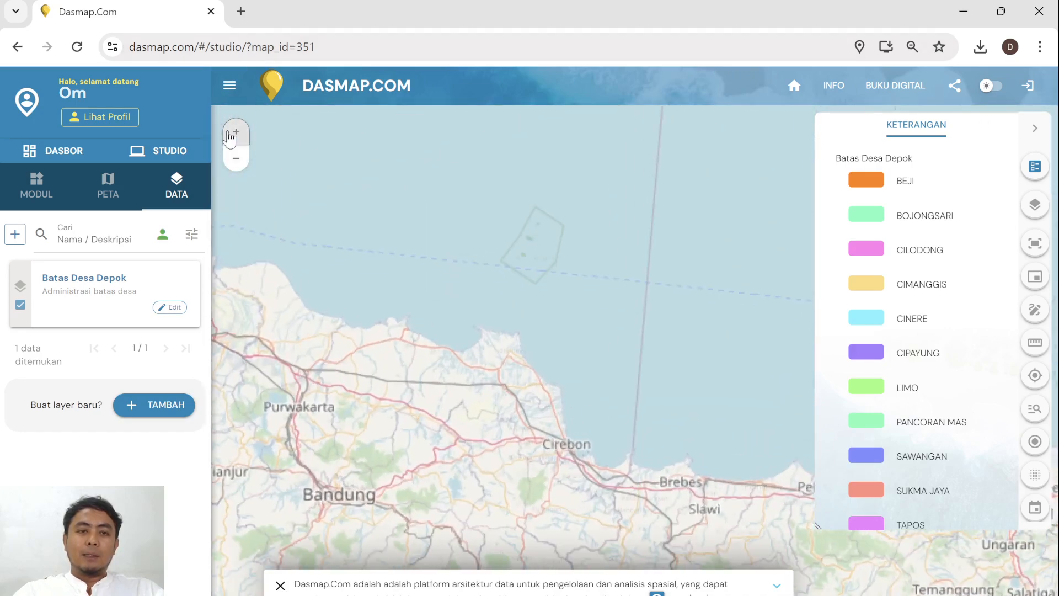
{"action": "left_click", "coordinate": [234, 133]}
{"action": "left_click_drag", "start_coordinate": [404, 397], "coordinate": [799, 448]}
{"action": "left_click_drag", "start_coordinate": [535, 407], "coordinate": [738, 382]}
{"action": "left_click", "coordinate": [236, 133]}
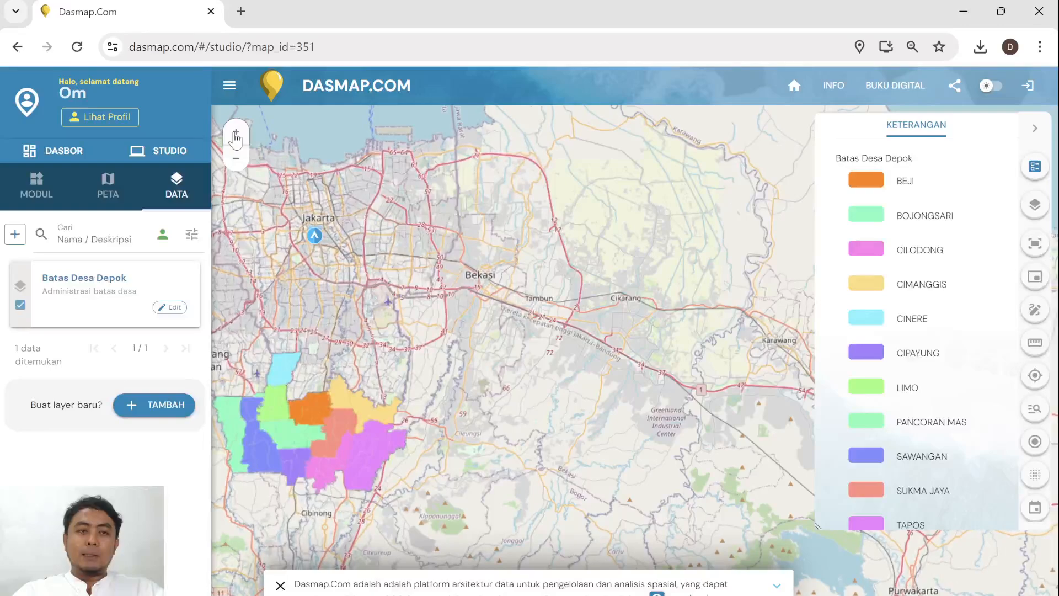
{"action": "left_click_drag", "start_coordinate": [315, 405], "coordinate": [511, 364]}
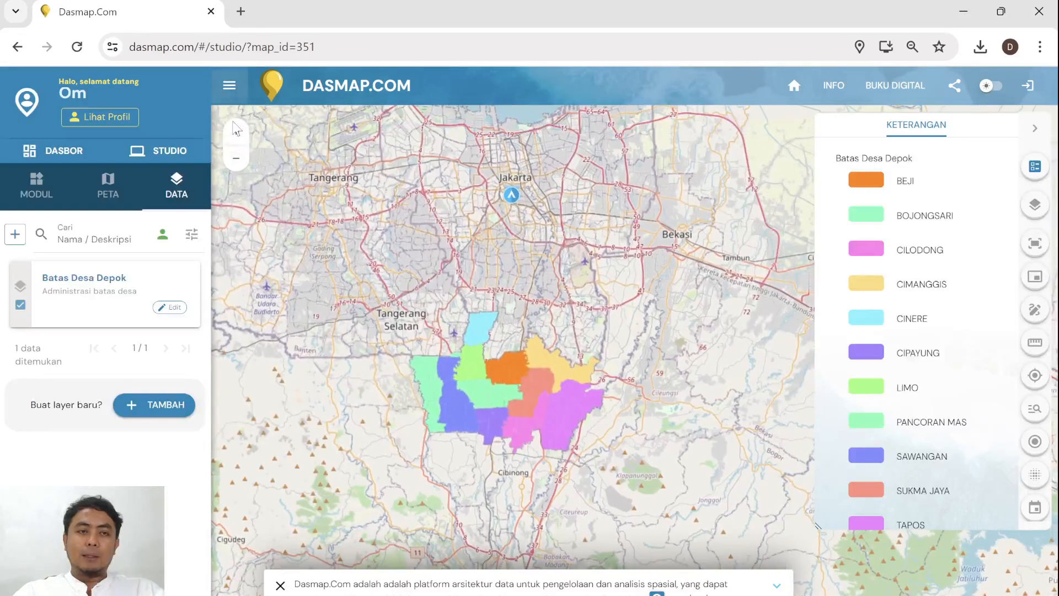
{"action": "left_click", "coordinate": [237, 137]}
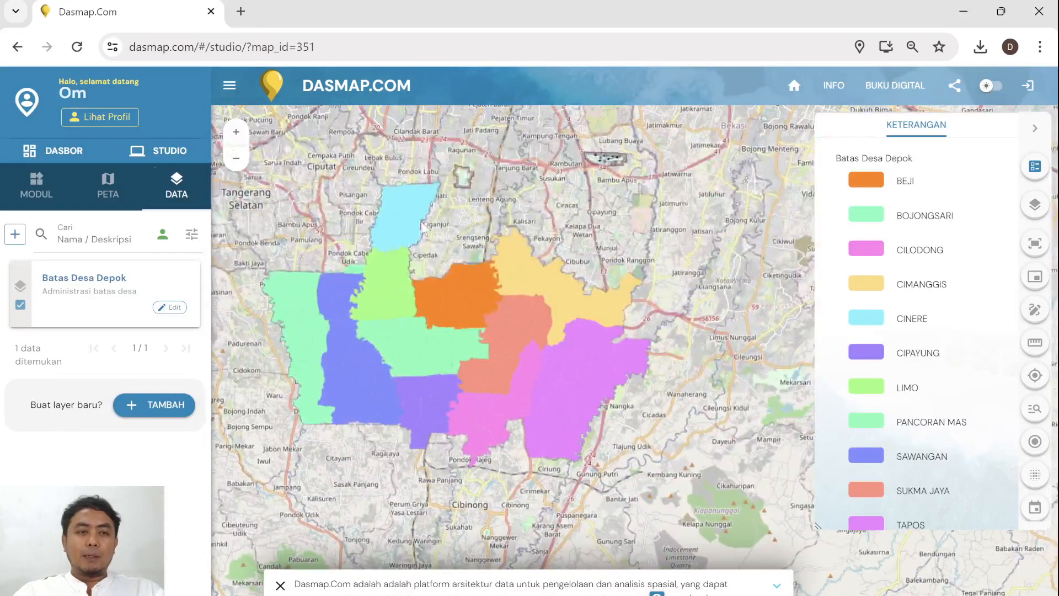
Remove the own-layers filter, search the layers for "depok", turn on Kelompok Usaha Tani - Depok and check its legend
{"action": "left_click", "coordinate": [166, 241]}
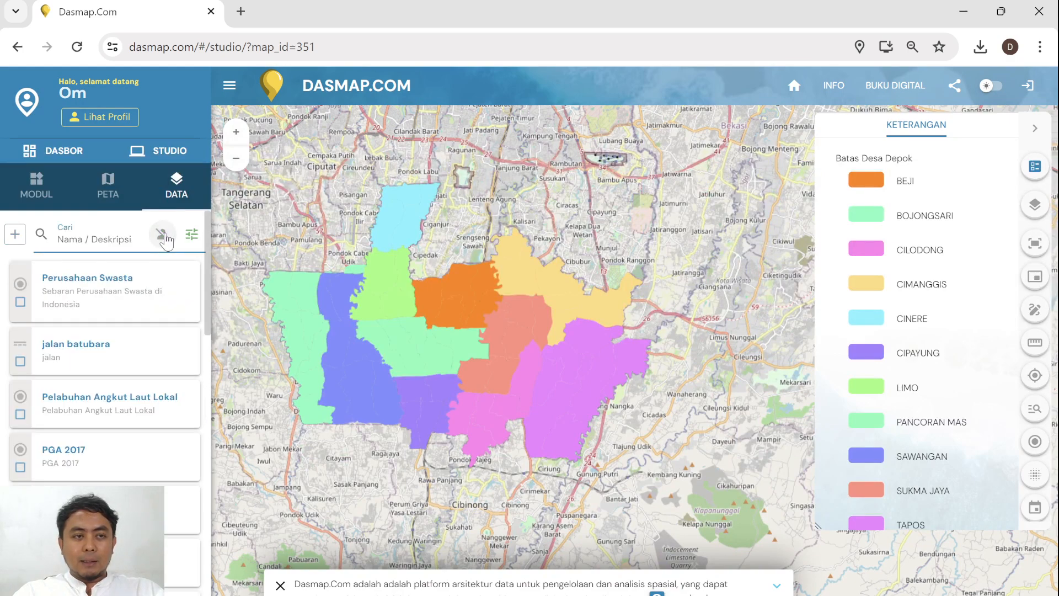
{"action": "scroll", "coordinate": [135, 436], "scroll_direction": "down", "scroll_amount": 1}
{"action": "scroll", "coordinate": [135, 437], "scroll_direction": "up", "scroll_amount": 1}
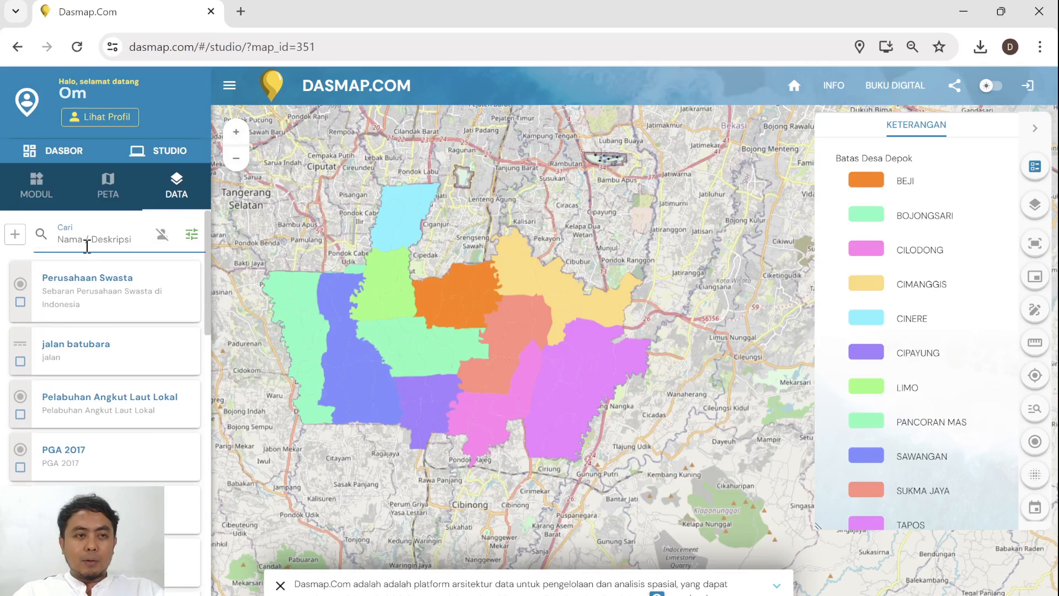
{"action": "type", "text": "depok"}
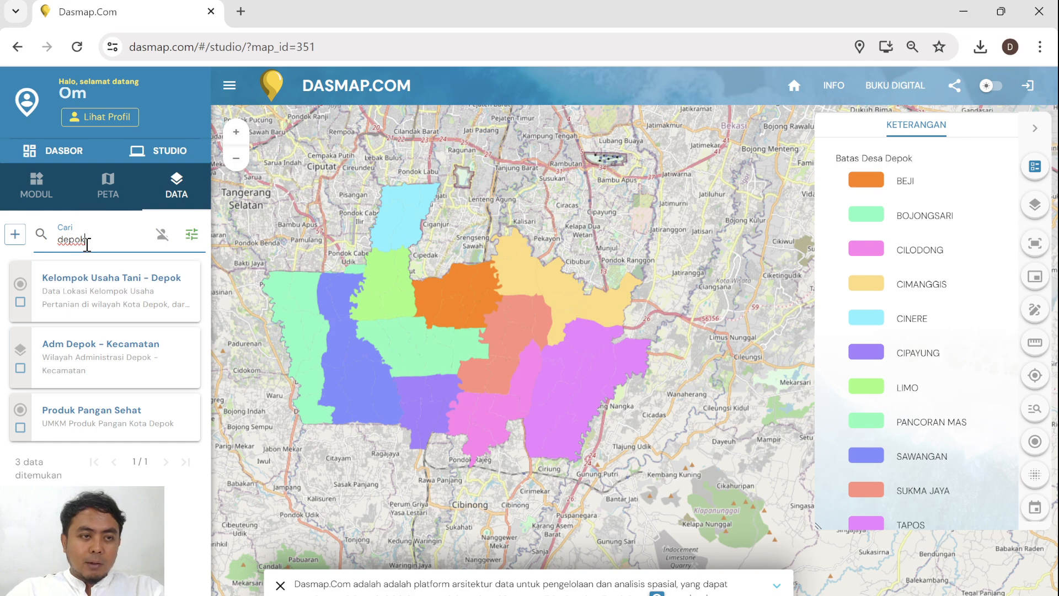
{"action": "left_click", "coordinate": [20, 304]}
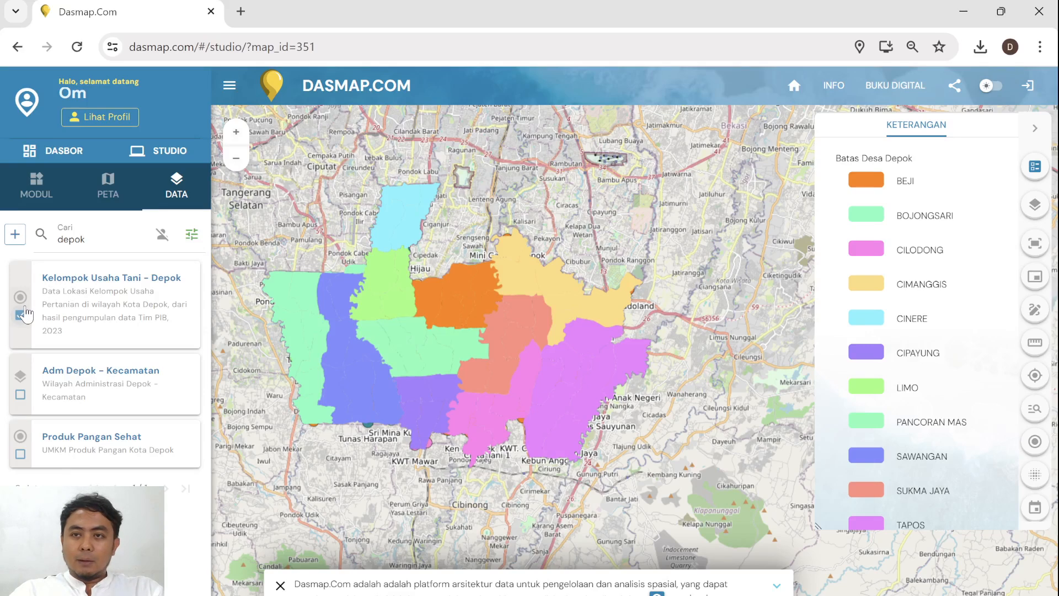
{"action": "scroll", "coordinate": [912, 354], "scroll_direction": "down", "scroll_amount": 4}
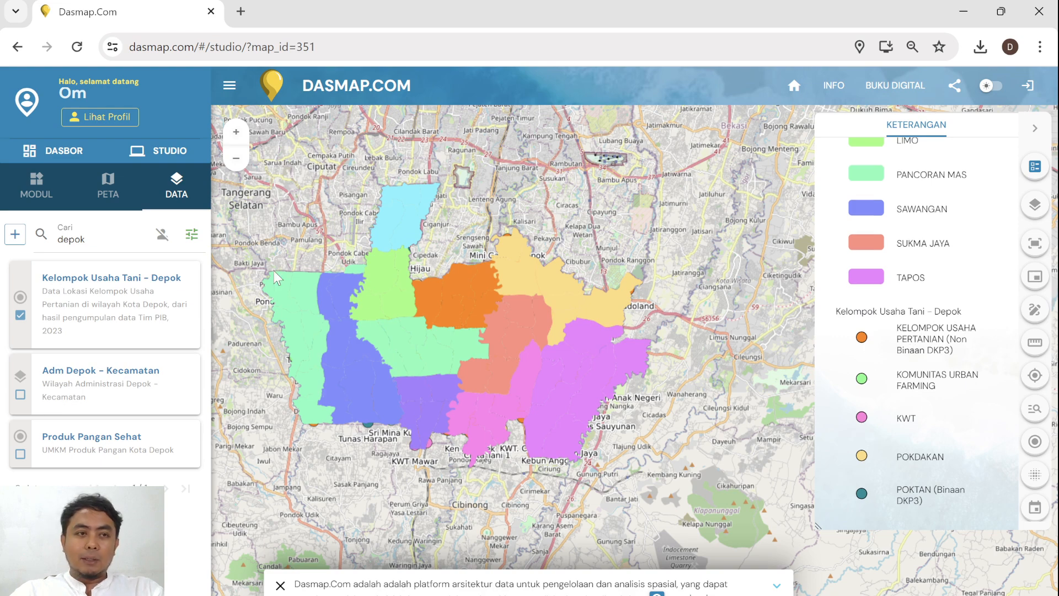
Turn off the Batas Desa Depok and Kelompok Usaha Tani - Depok layers, searching for "depok" with and without the own-layers filter
{"action": "left_click", "coordinate": [166, 241]}
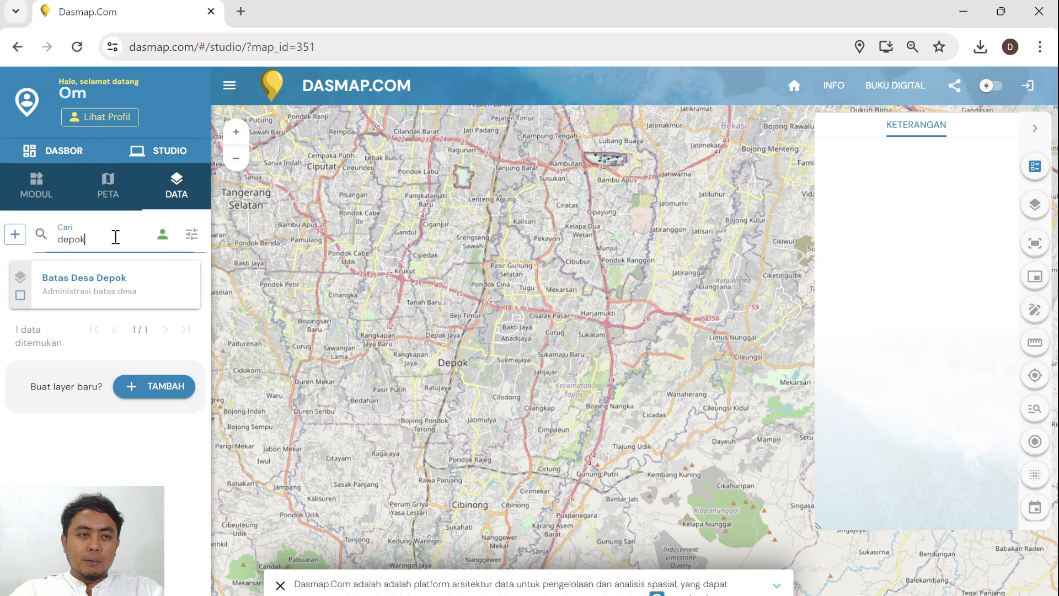
{"action": "left_click_drag", "start_coordinate": [112, 237], "coordinate": [26, 247]}
{"action": "type", "text": "dep"}
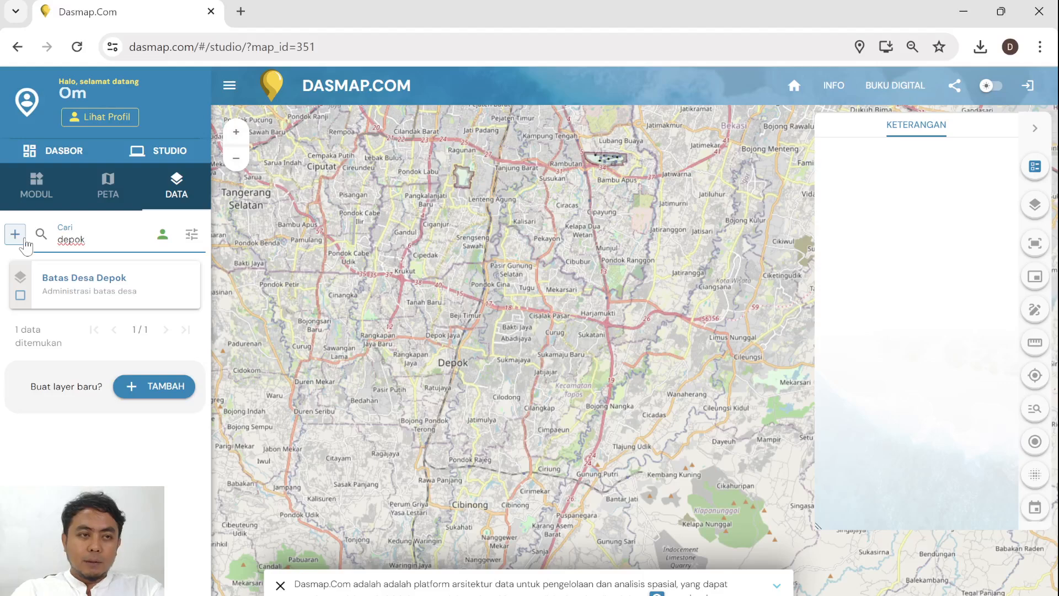
{"action": "left_click", "coordinate": [162, 235]}
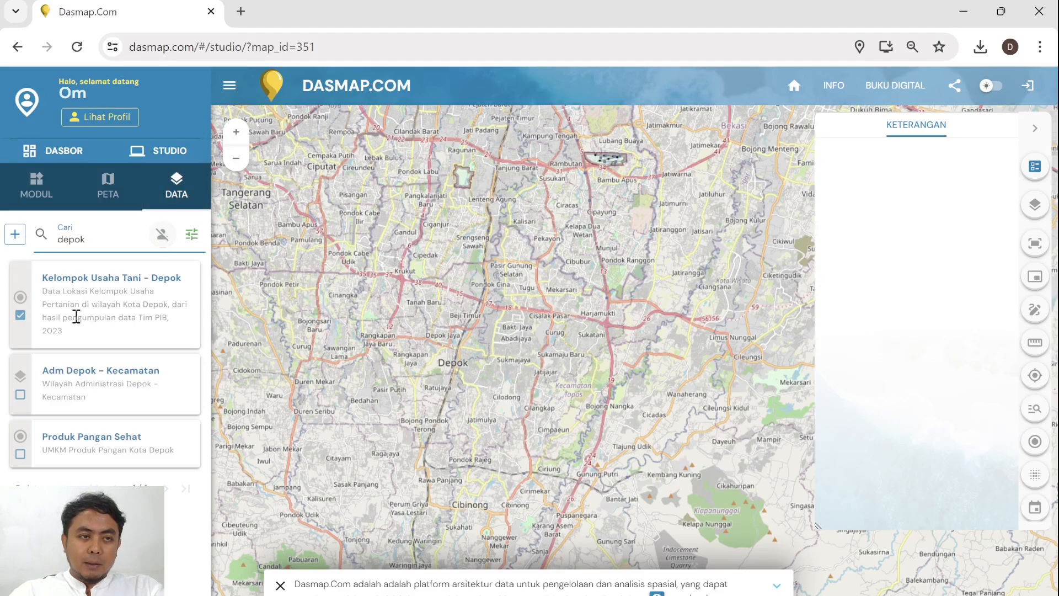
{"action": "left_click", "coordinate": [20, 316]}
{"action": "left_click", "coordinate": [20, 317]}
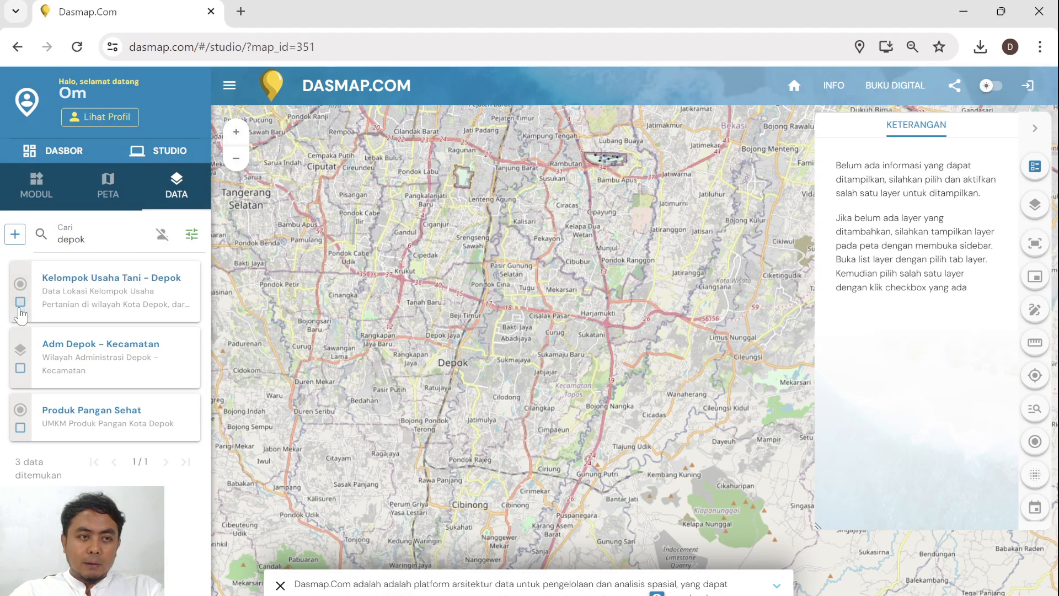
Turn on Kelompok Usaha Tani - Depok, followed by Batas Desa Depok from the own-layers list, and check the combined legend
{"action": "left_click", "coordinate": [21, 302]}
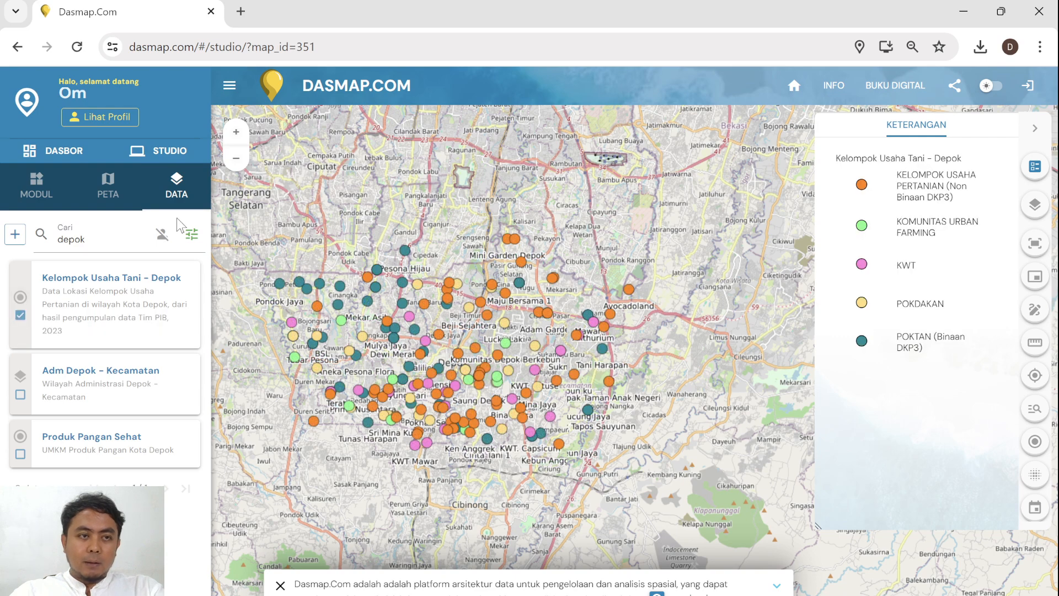
{"action": "left_click", "coordinate": [162, 234]}
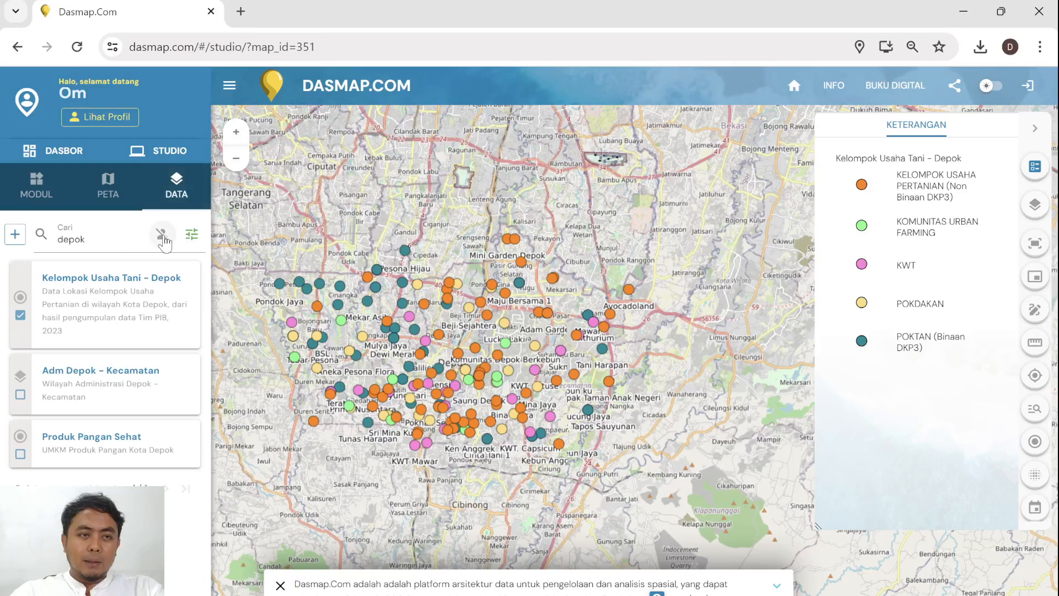
{"action": "left_click", "coordinate": [19, 298]}
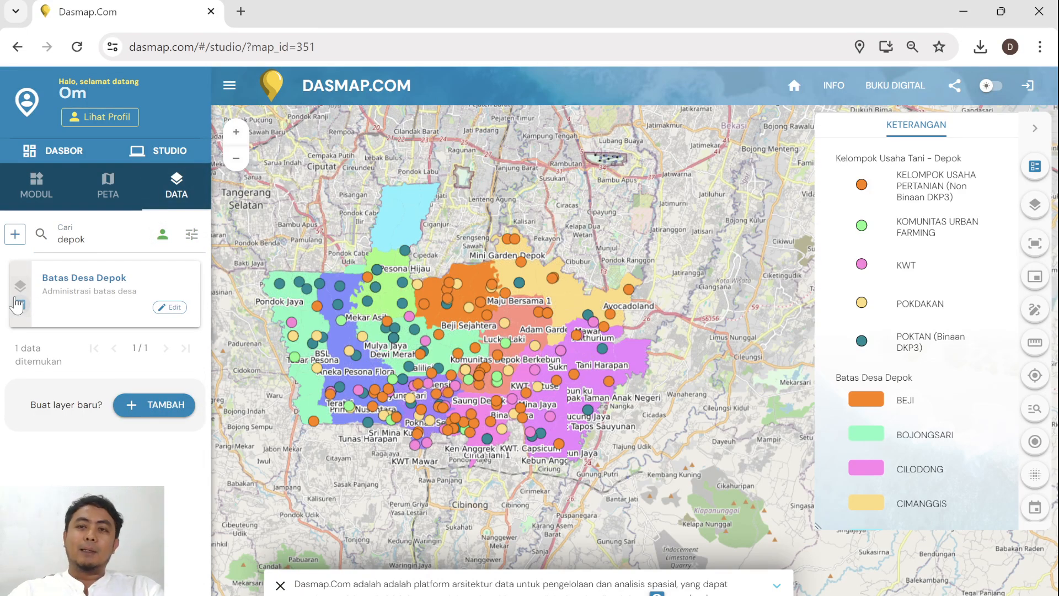
{"action": "scroll", "coordinate": [902, 331], "scroll_direction": "down", "scroll_amount": 5}
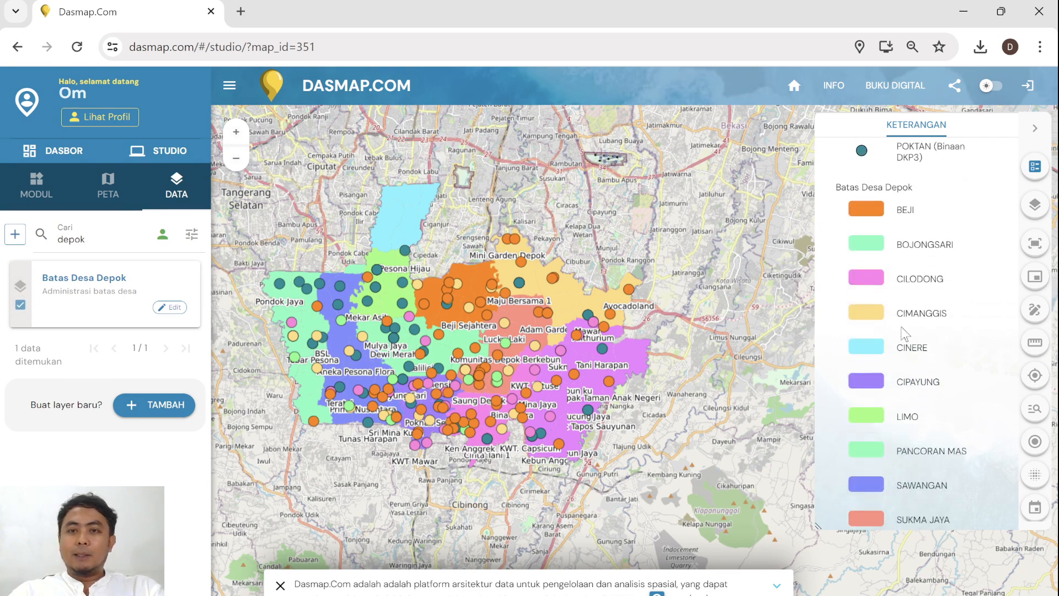
{"action": "left_click_drag", "start_coordinate": [522, 353], "coordinate": [566, 353]}
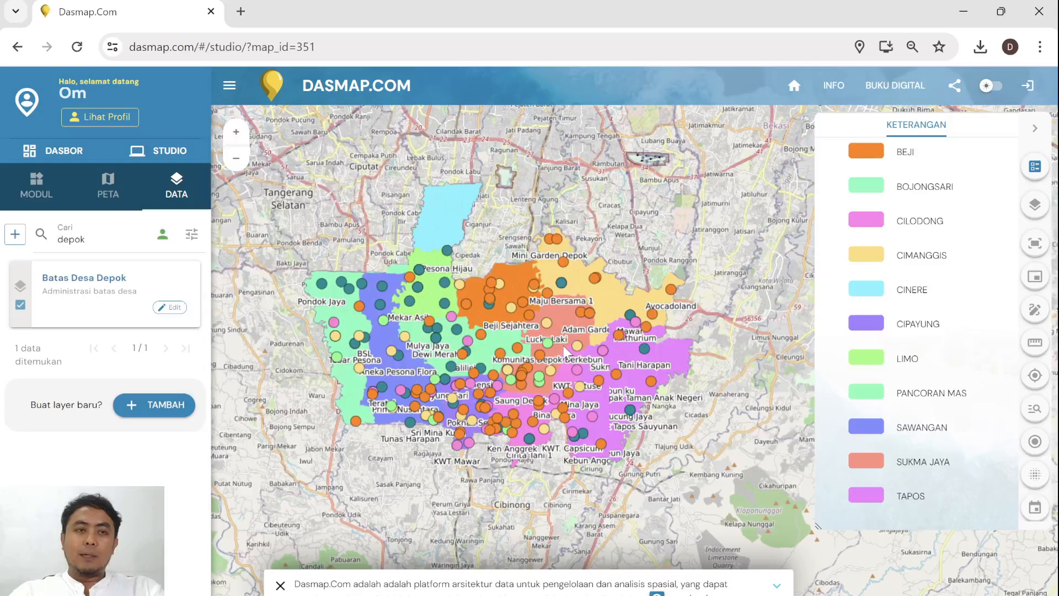
Start a new map from the two active layers, frame the view on Depok, and close the feature editing form
{"action": "left_click", "coordinate": [108, 188]}
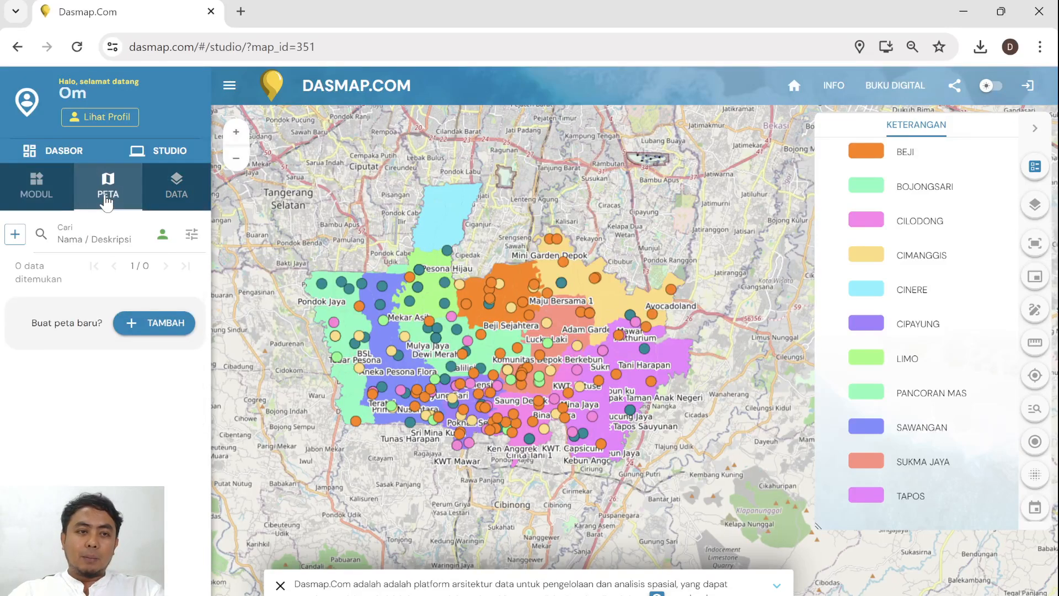
{"action": "left_click", "coordinate": [160, 324]}
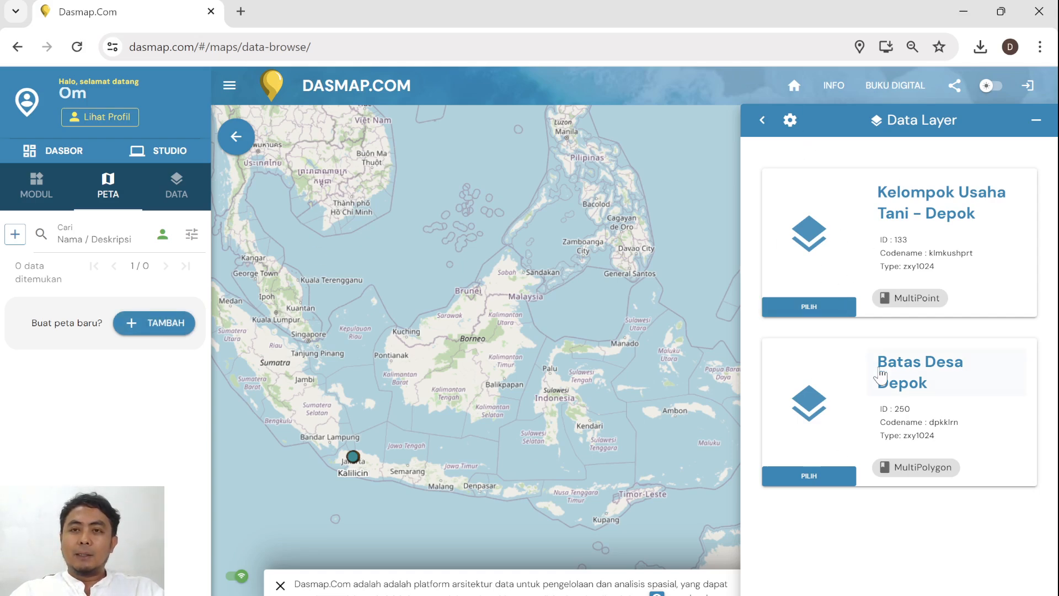
{"action": "left_click_drag", "start_coordinate": [357, 473], "coordinate": [421, 437]}
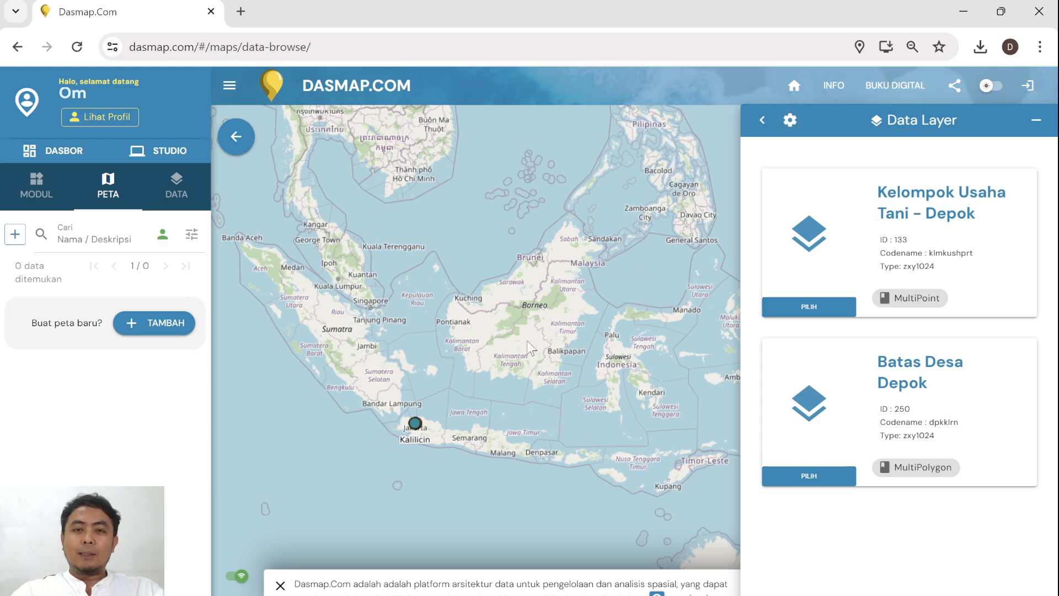
{"action": "left_click_drag", "start_coordinate": [479, 410], "coordinate": [431, 413]}
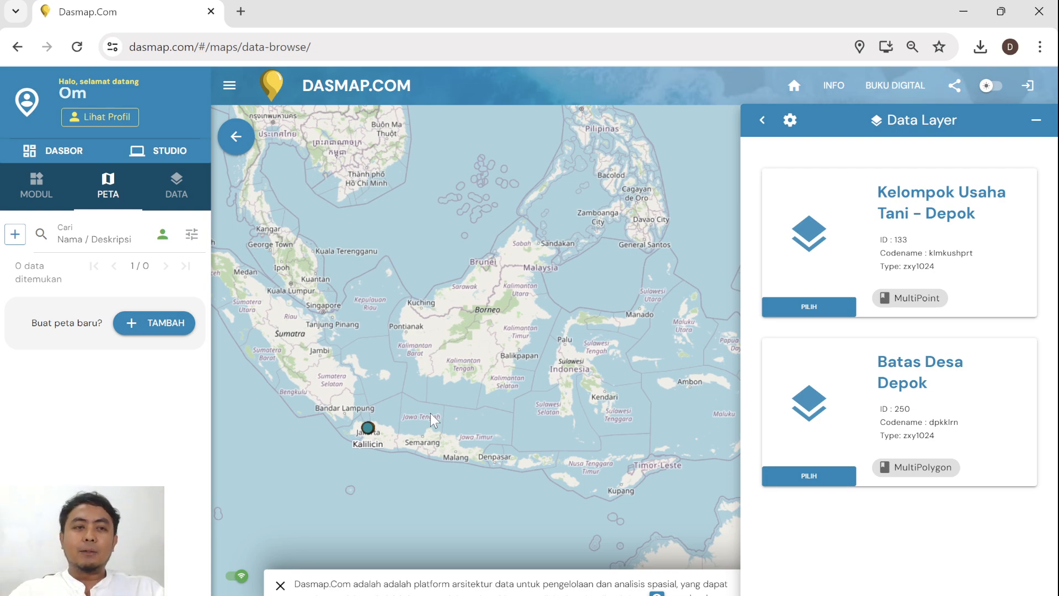
{"action": "double_click", "coordinate": [431, 412]}
{"action": "double_click", "coordinate": [340, 468]}
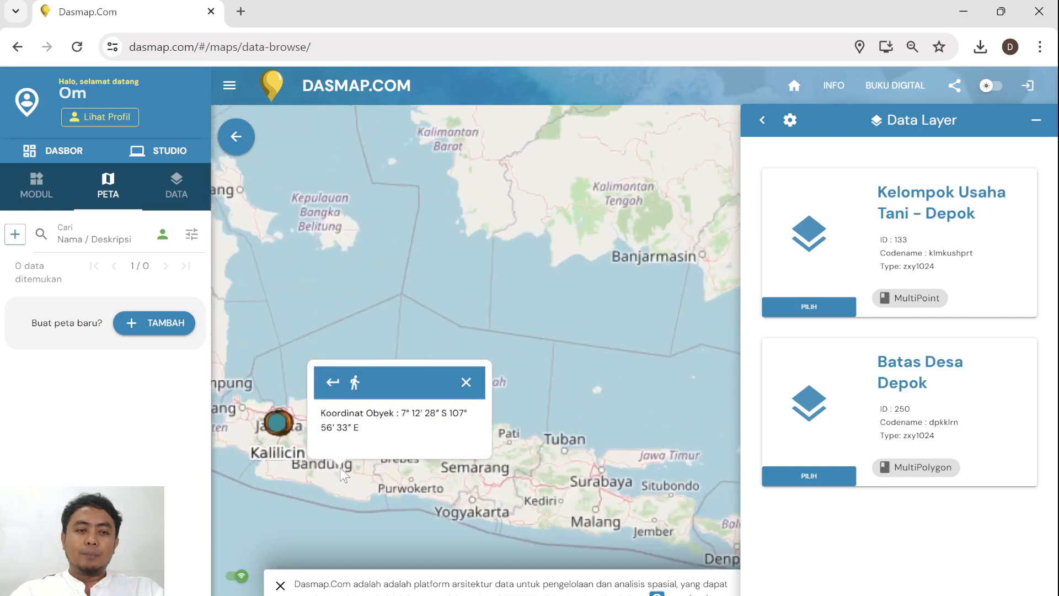
{"action": "double_click", "coordinate": [263, 436]}
{"action": "double_click", "coordinate": [263, 440]}
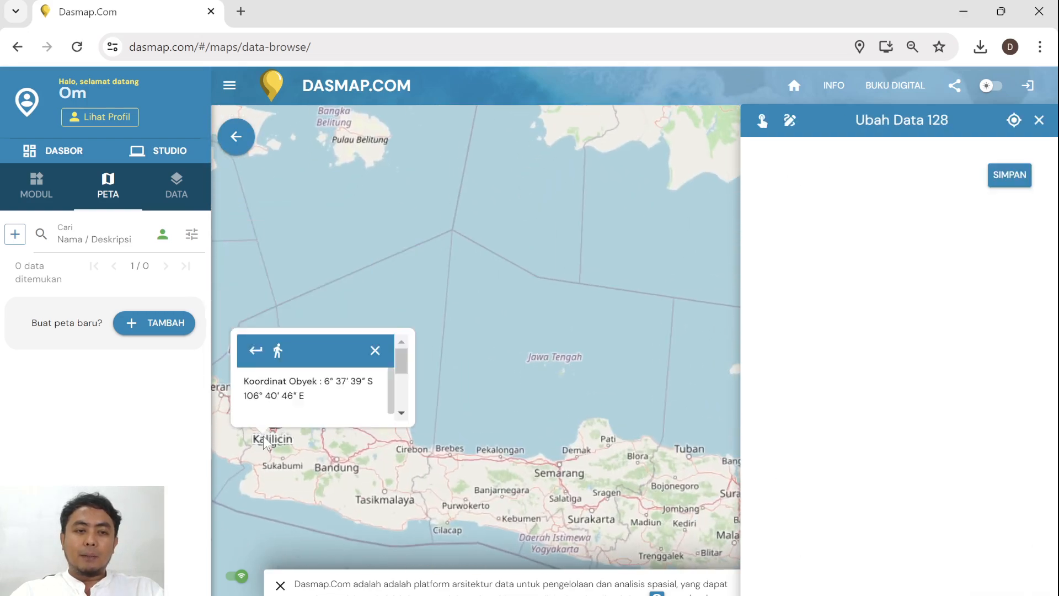
{"action": "double_click", "coordinate": [281, 444]}
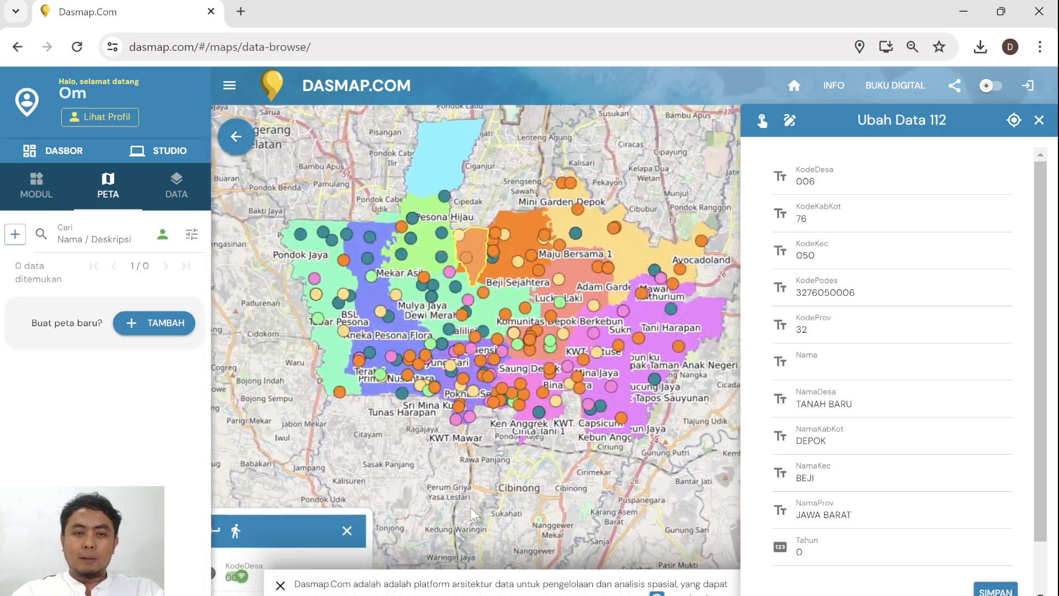
{"action": "double_click", "coordinate": [478, 480]}
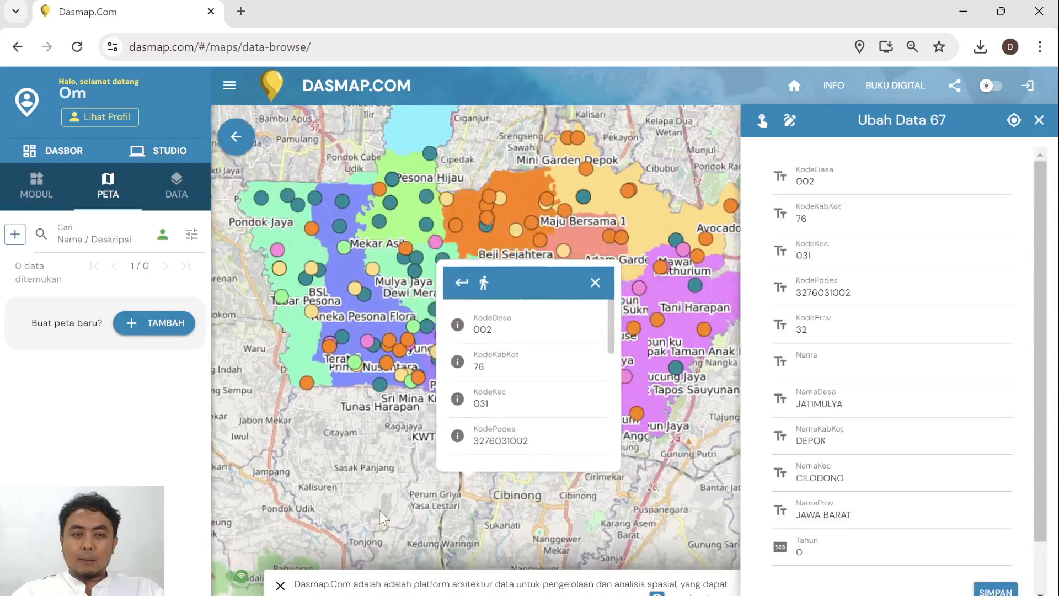
{"action": "left_click", "coordinate": [378, 512]}
{"action": "left_click", "coordinate": [509, 423]}
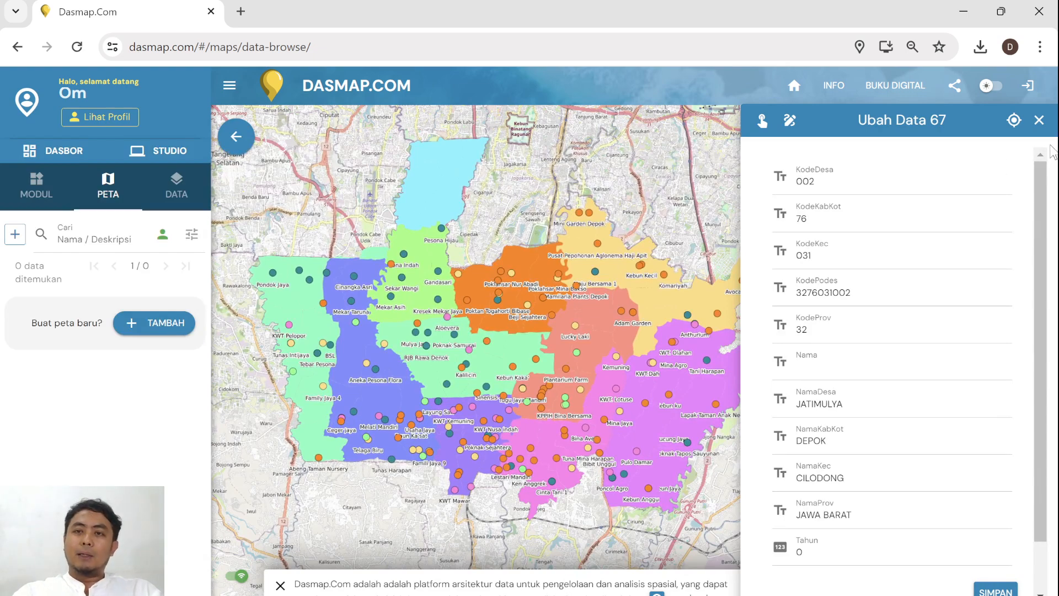
{"action": "left_click", "coordinate": [1039, 120]}
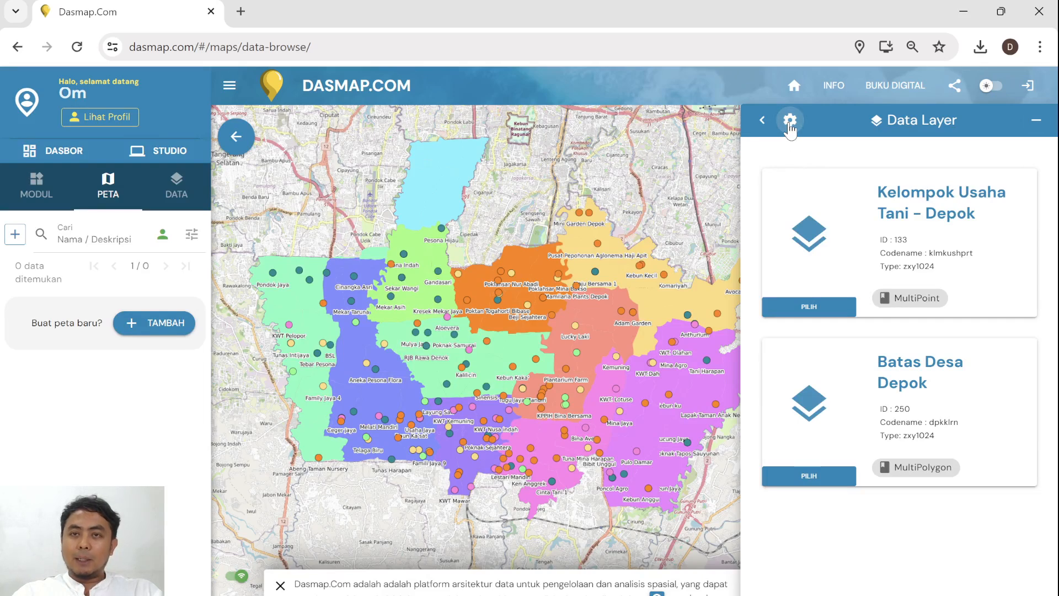
Title the map "Petani dan Admin Depok" followed by the creator's nickname, and describe it as "data kelompok tani dan admin depok"
{"action": "left_click", "coordinate": [789, 121]}
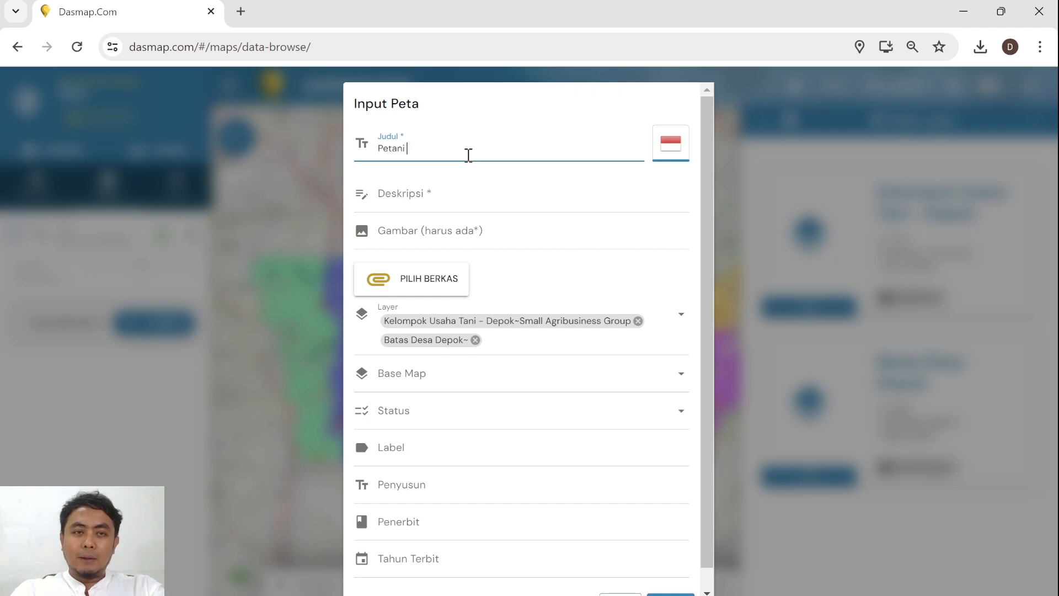
{"action": "type", "text": "dan Admin Depok Om Das"}
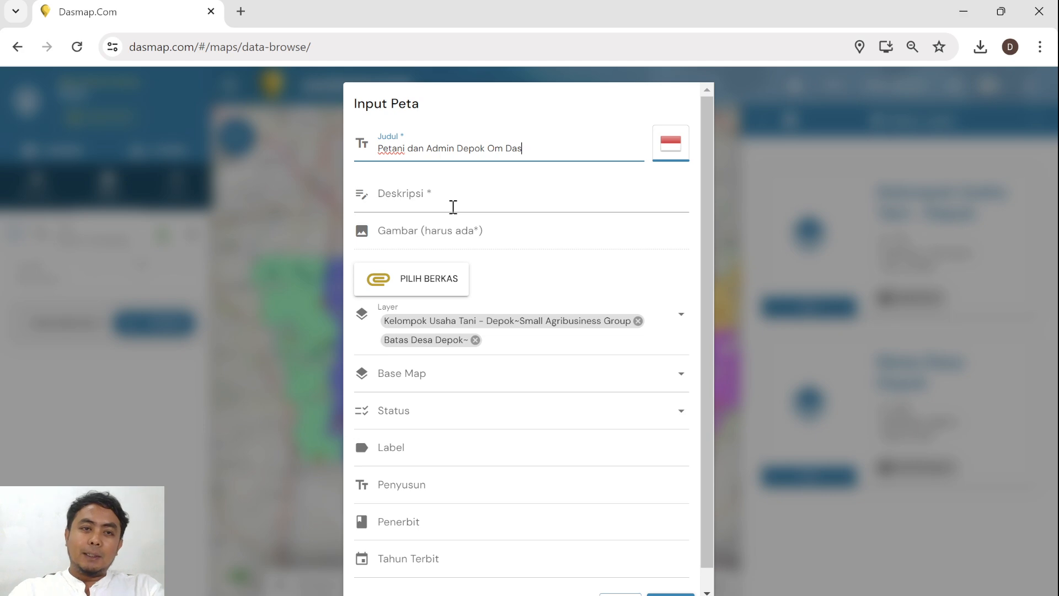
{"action": "left_click", "coordinate": [453, 207]}
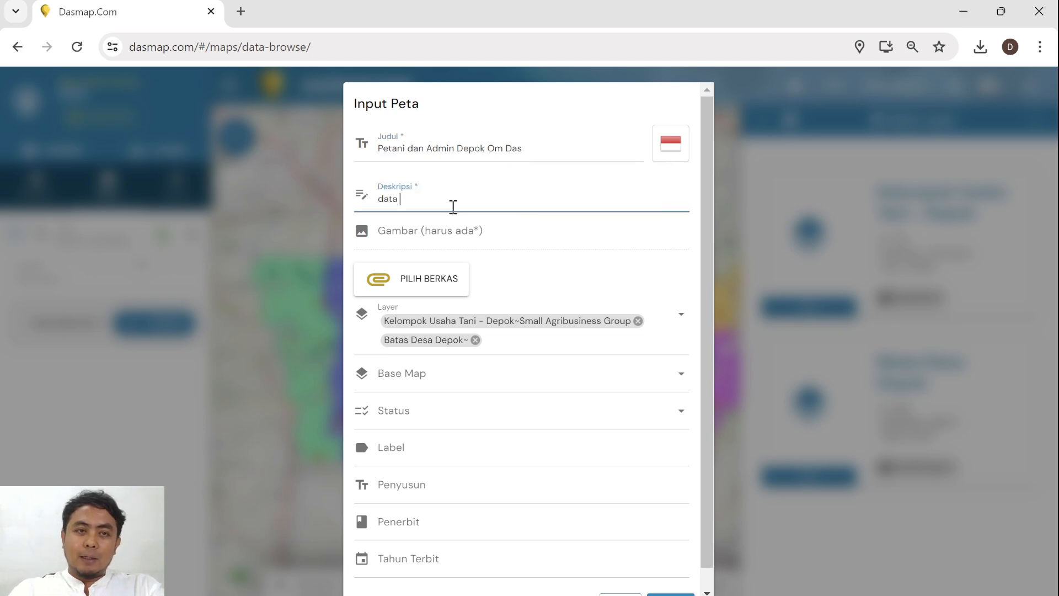
{"action": "type", "text": "data p"}
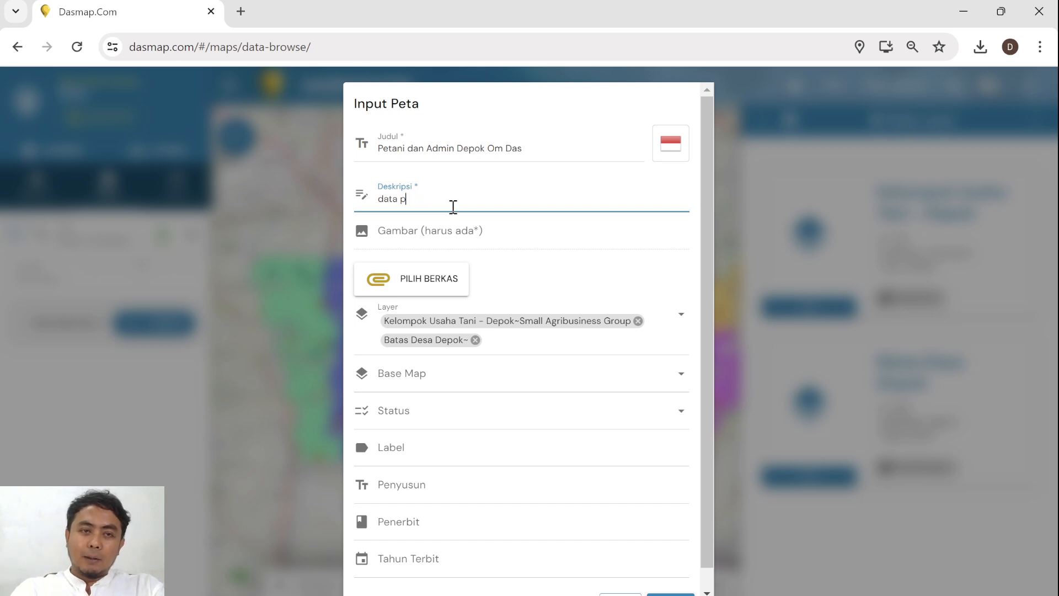
{"action": "type", "text": "etani  dak tani  dan admin  depok"}
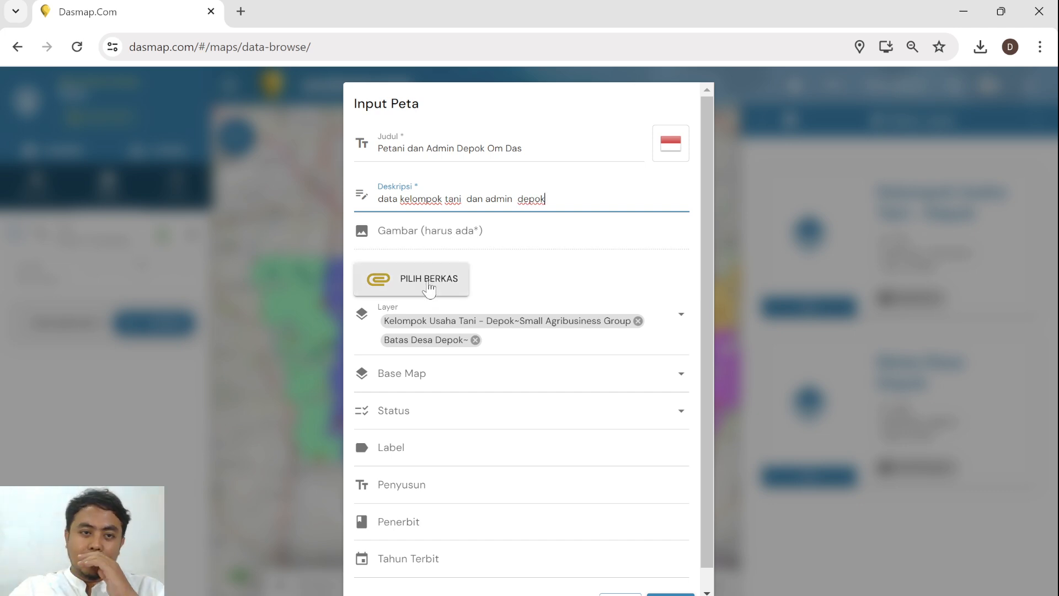
Choose 2024PresentasiDasmap434_154.png as the map's image, viewing the file upload option along the way
{"action": "left_click", "coordinate": [429, 283]}
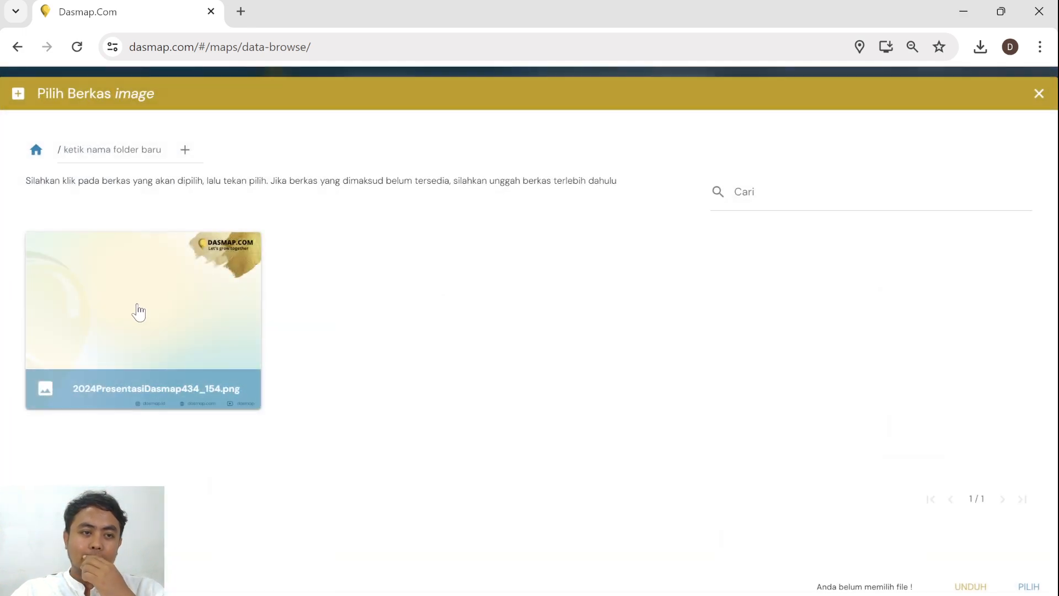
{"action": "left_click", "coordinate": [138, 313]}
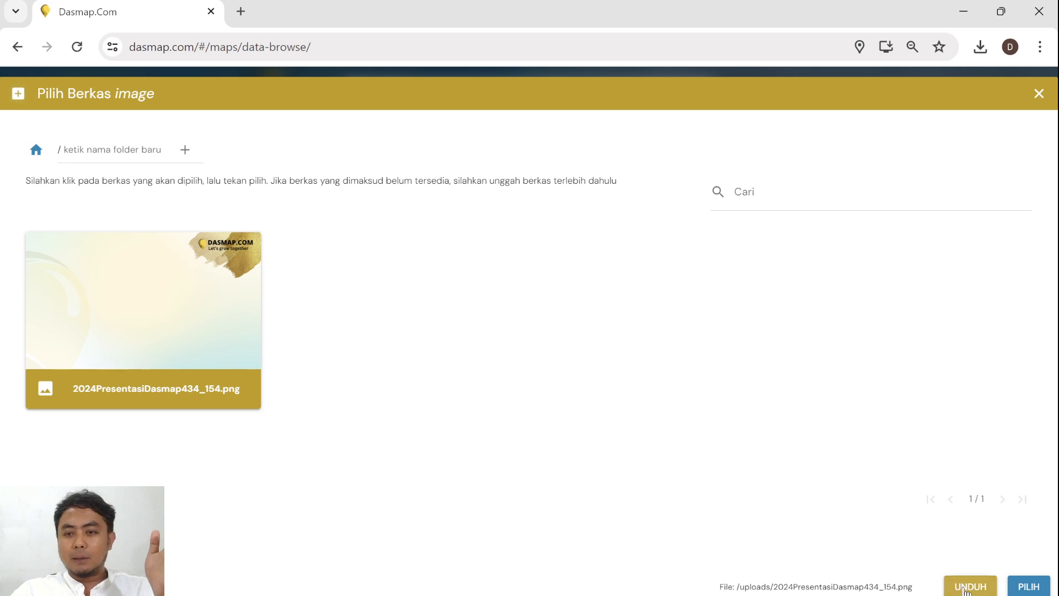
{"action": "left_click", "coordinate": [18, 93]}
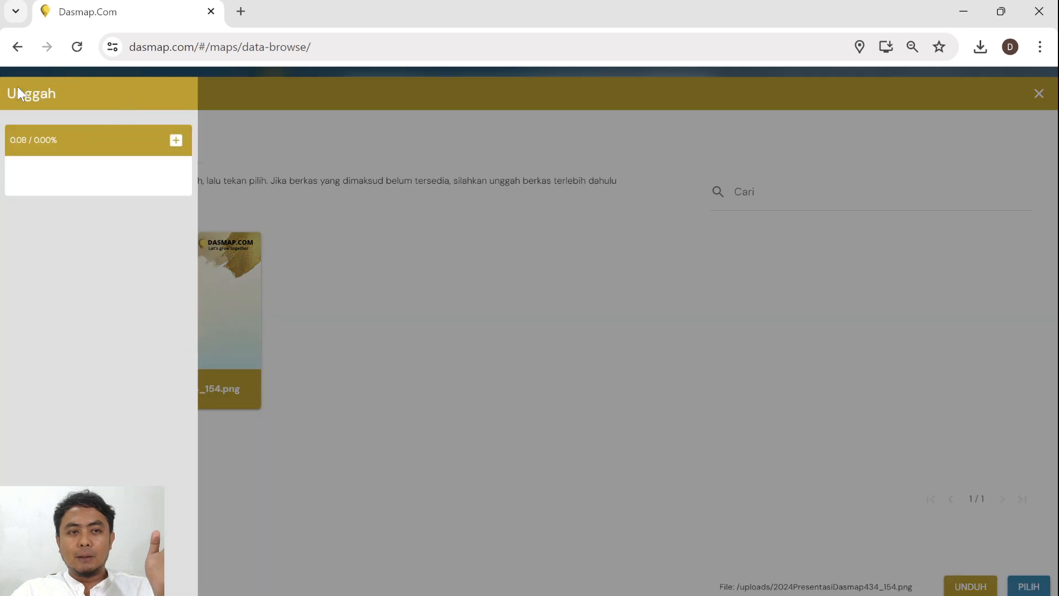
{"action": "left_click", "coordinate": [505, 380]}
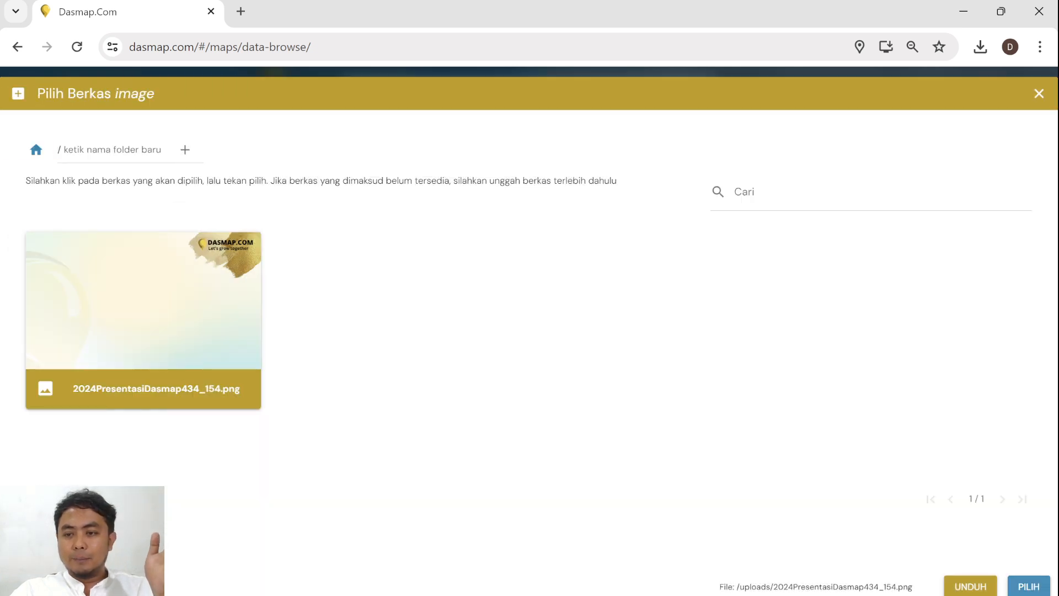
{"action": "left_click", "coordinate": [1028, 587]}
Set the map's status to Draft and add the label "depok", leaving the base map empty
{"action": "scroll", "coordinate": [563, 428], "scroll_direction": "down", "scroll_amount": 4}
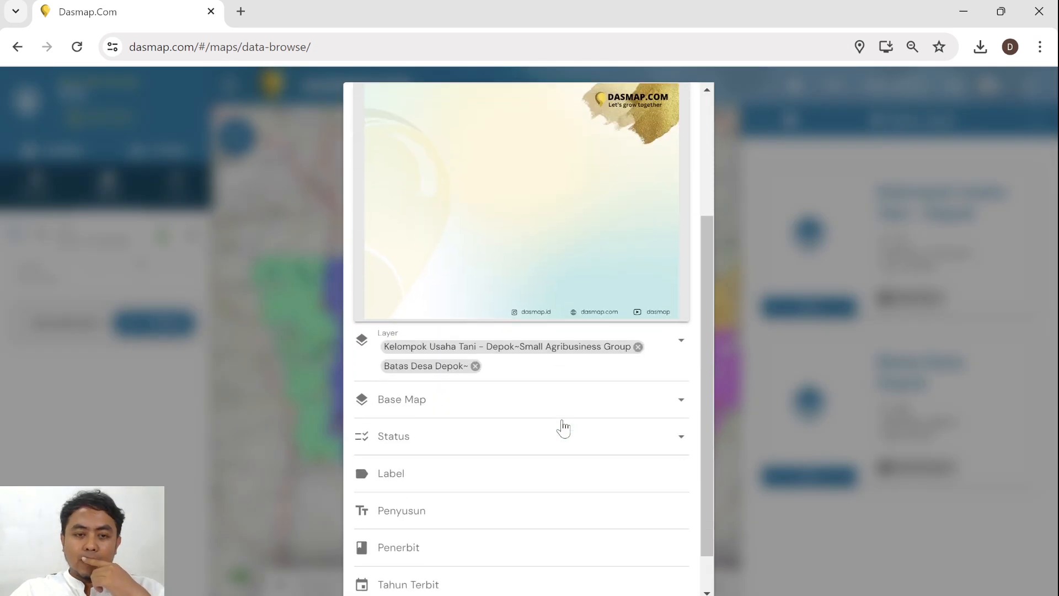
{"action": "scroll", "coordinate": [563, 420], "scroll_direction": "down", "scroll_amount": 1}
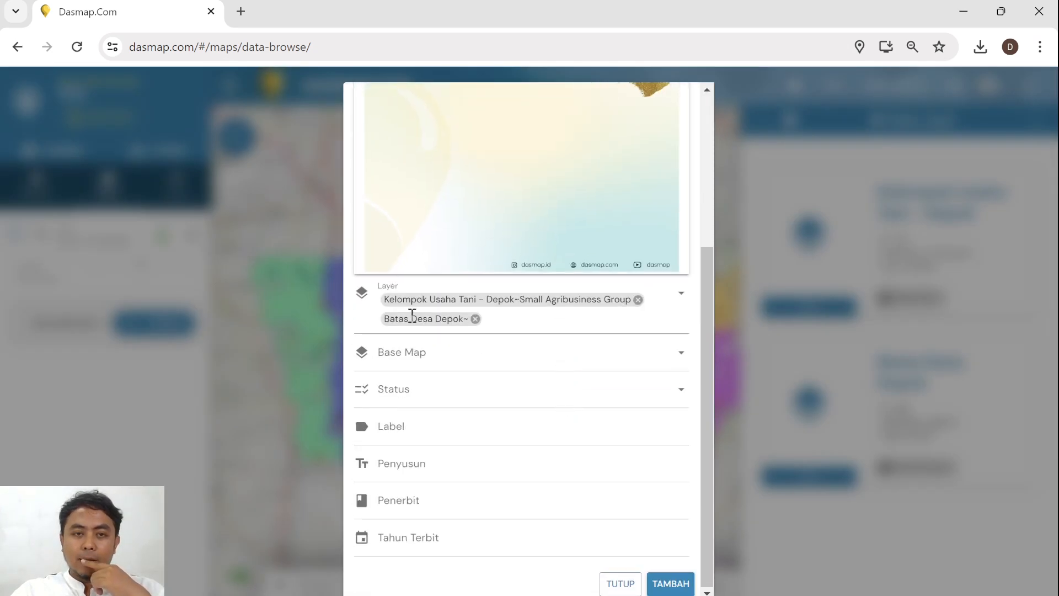
{"action": "left_click", "coordinate": [688, 364]}
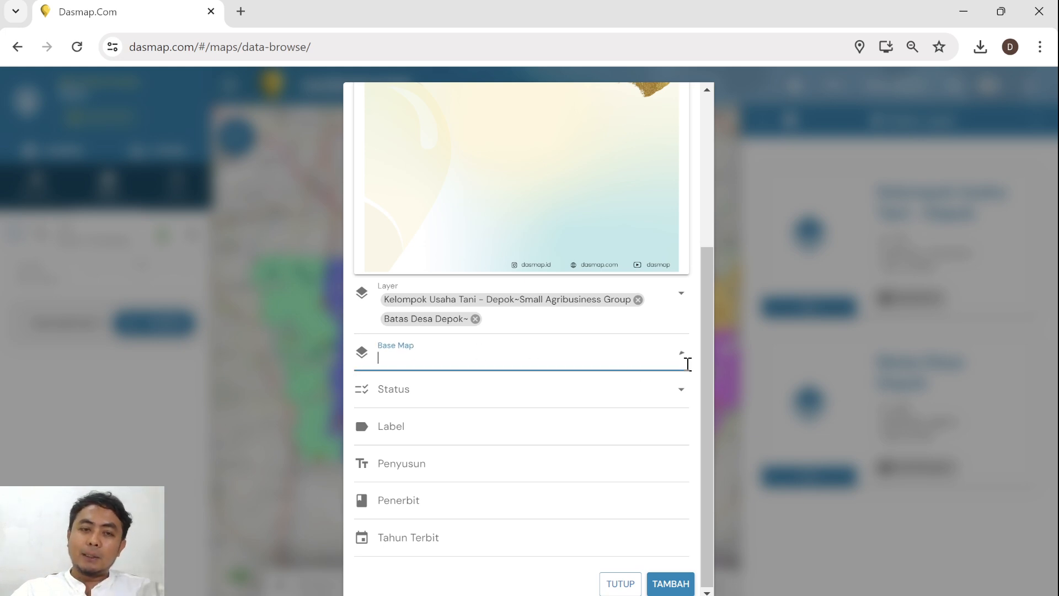
{"action": "left_click", "coordinate": [684, 393]}
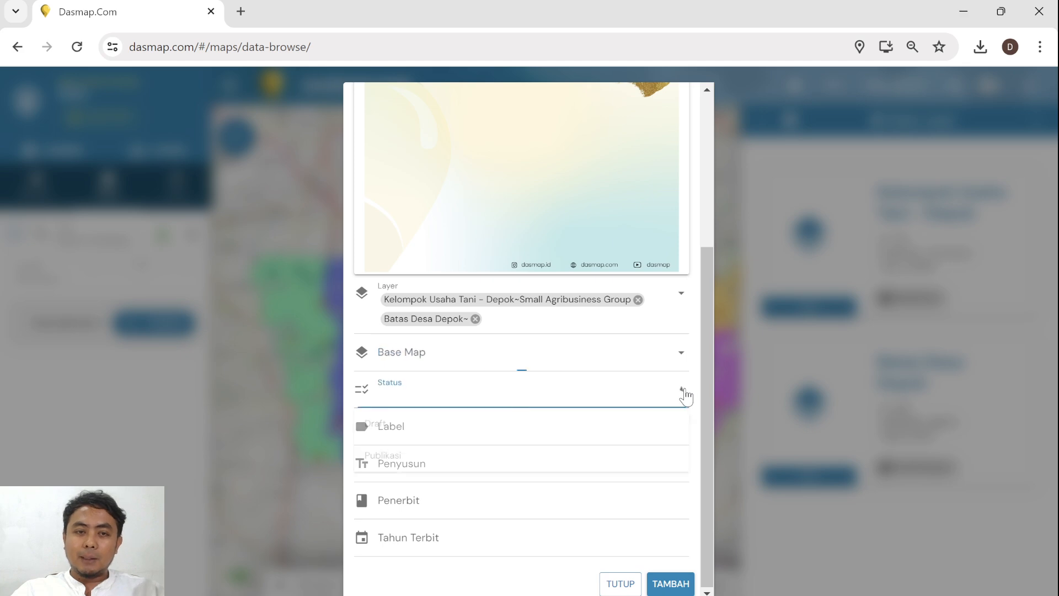
{"action": "left_click", "coordinate": [533, 442]}
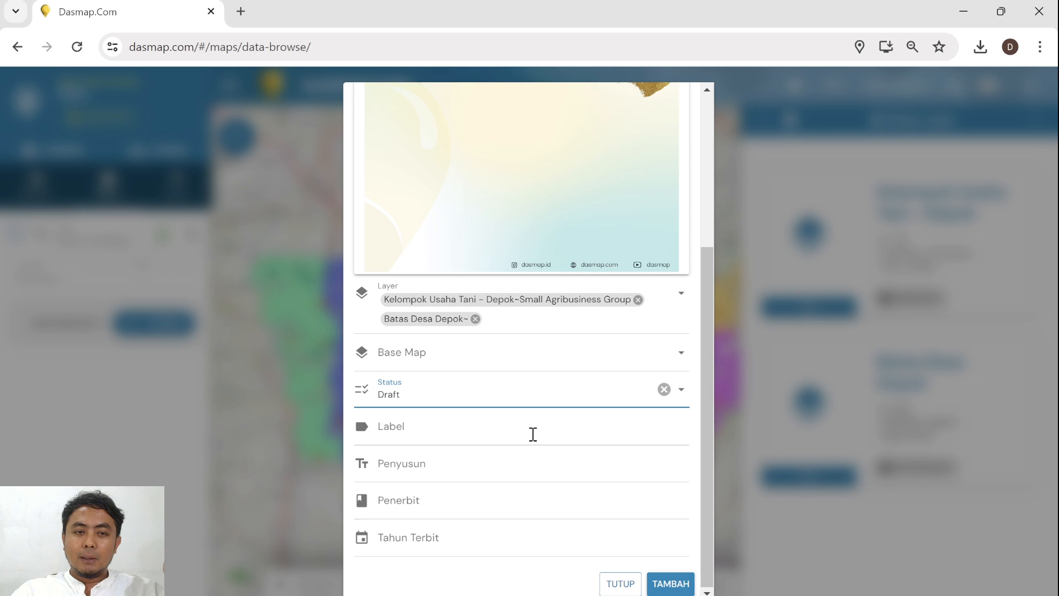
{"action": "left_click", "coordinate": [471, 426]}
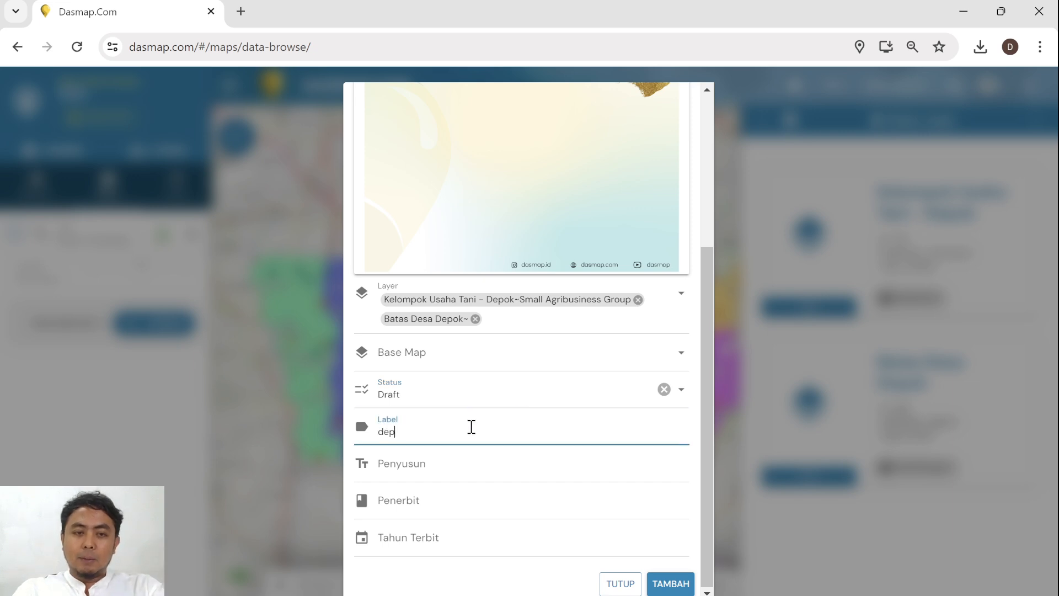
{"action": "type", "text": "depok"}
{"action": "key", "text": "Return"}
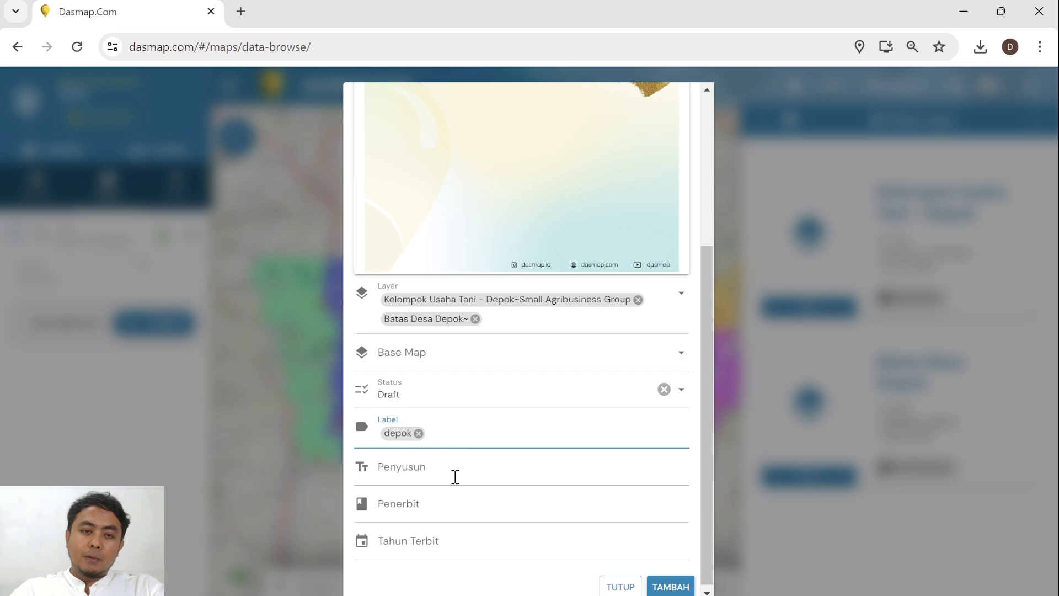
Enter the compiler's nickname, set the publisher to "dasmap" and the publication year to 2024 for the new map
{"action": "left_click", "coordinate": [455, 475]}
{"action": "type", "text": "om das"}
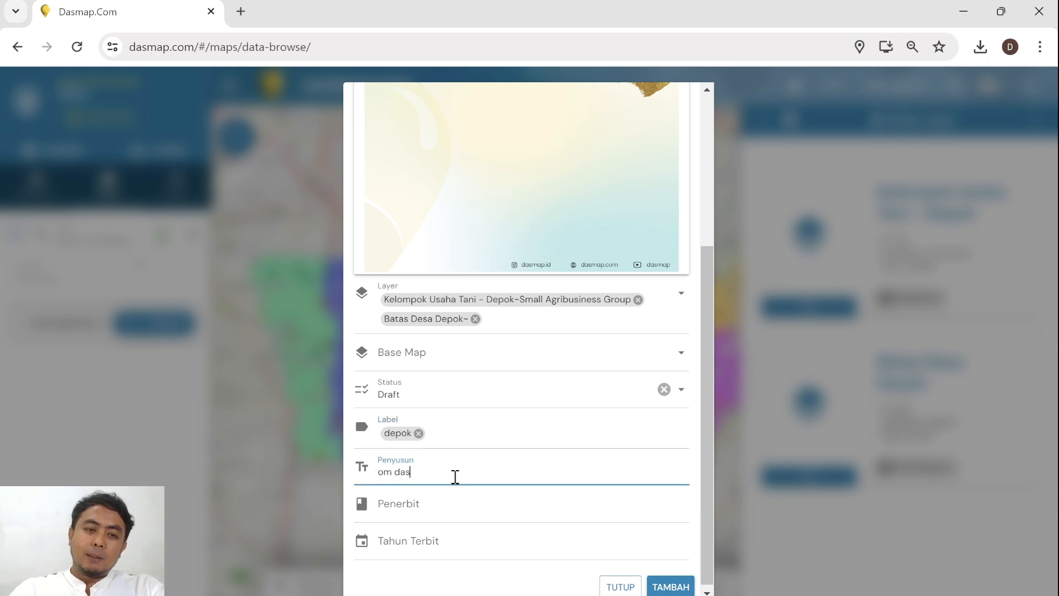
{"action": "left_click", "coordinate": [450, 509]}
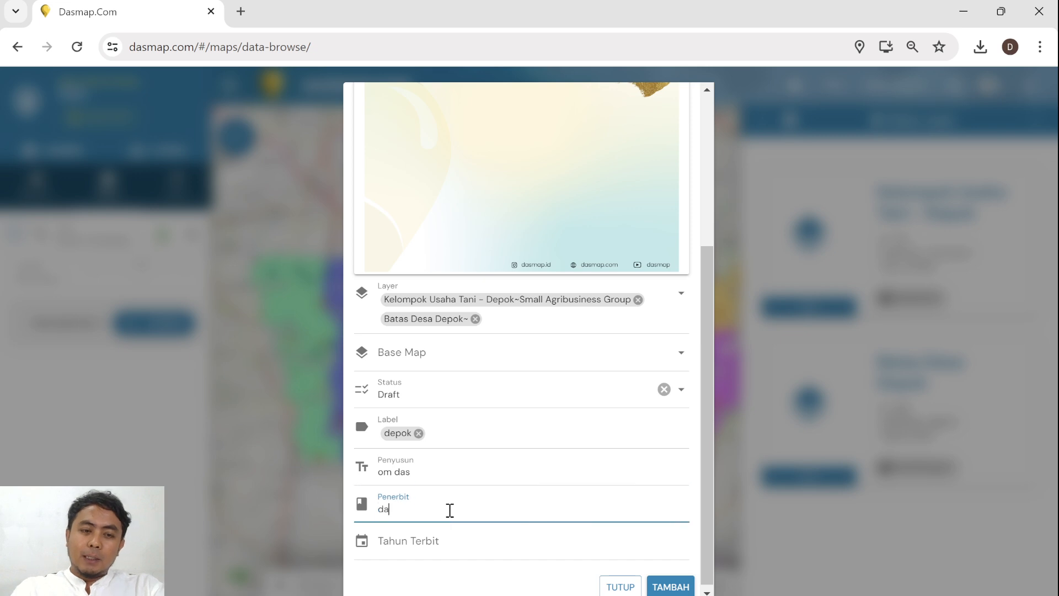
{"action": "left_click", "coordinate": [444, 541]}
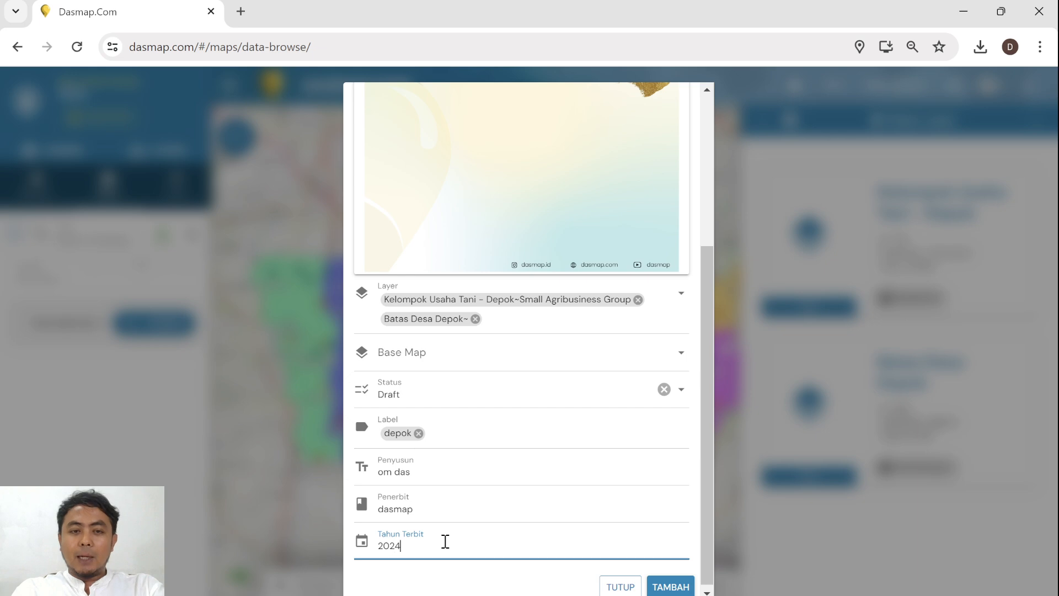
{"action": "left_click", "coordinate": [475, 571]}
{"action": "scroll", "coordinate": [485, 574], "scroll_direction": "down", "scroll_amount": 1}
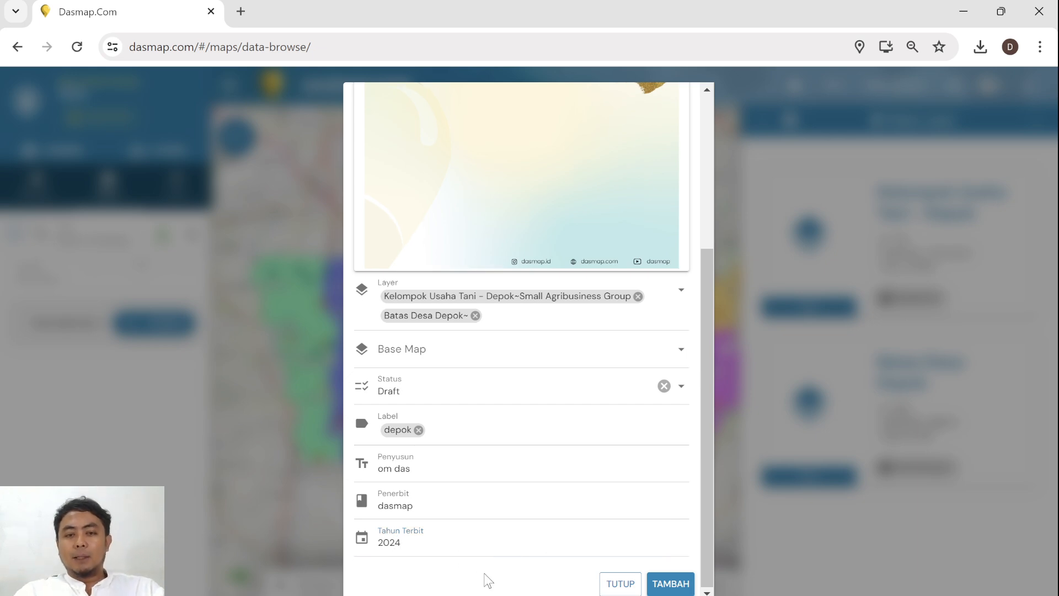
Save the new map and close the map input form
{"action": "left_click", "coordinate": [671, 585]}
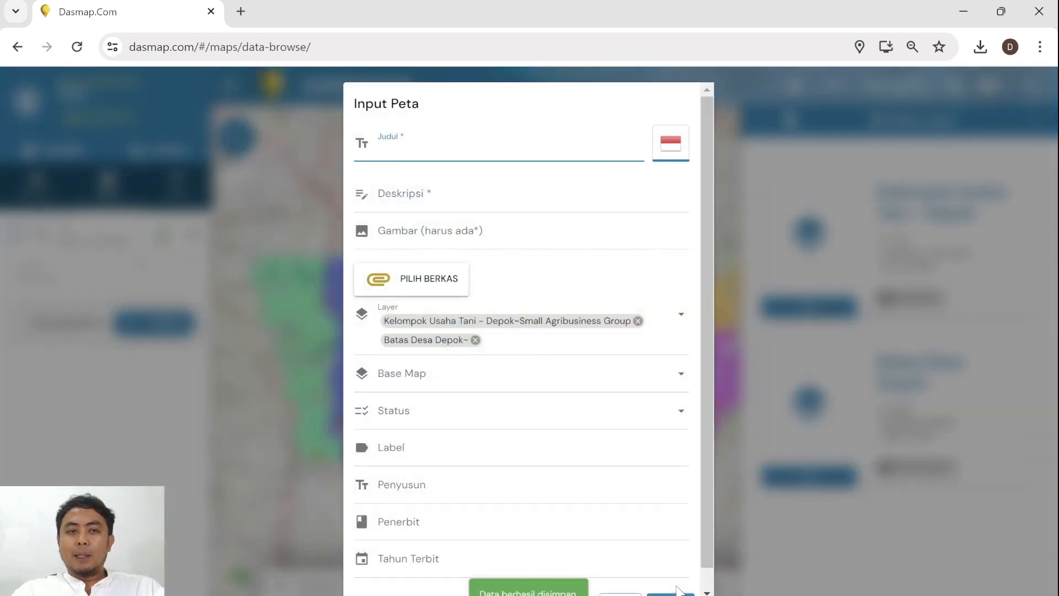
{"action": "scroll", "coordinate": [634, 497], "scroll_direction": "down", "scroll_amount": 1}
{"action": "left_click", "coordinate": [618, 584]}
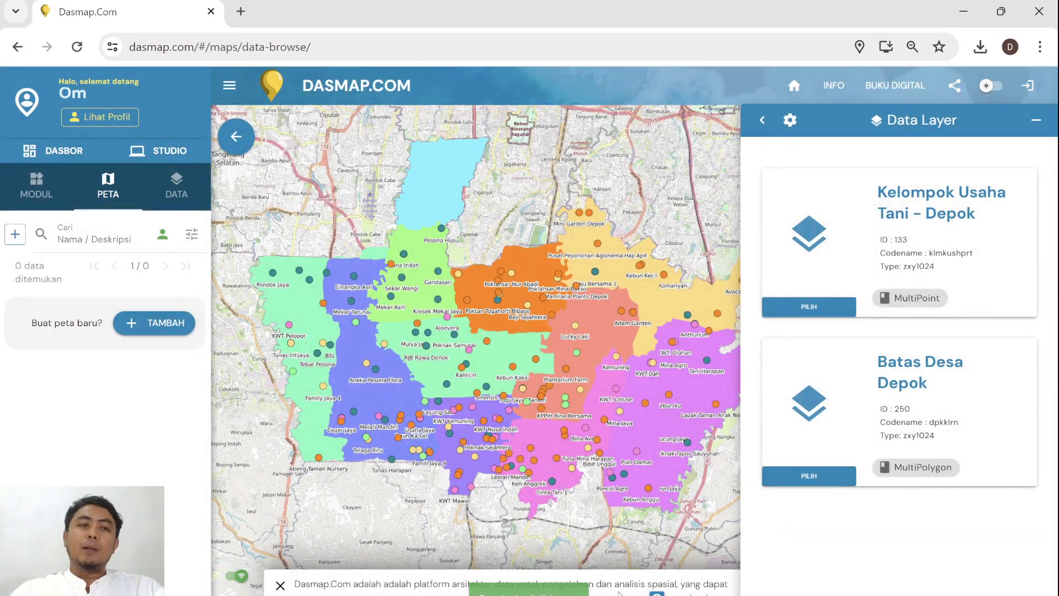
Refresh the list of maps and view the saved "Petani dan Admin Depok" map in the studio
{"action": "left_click", "coordinate": [184, 193]}
{"action": "left_click", "coordinate": [130, 194]}
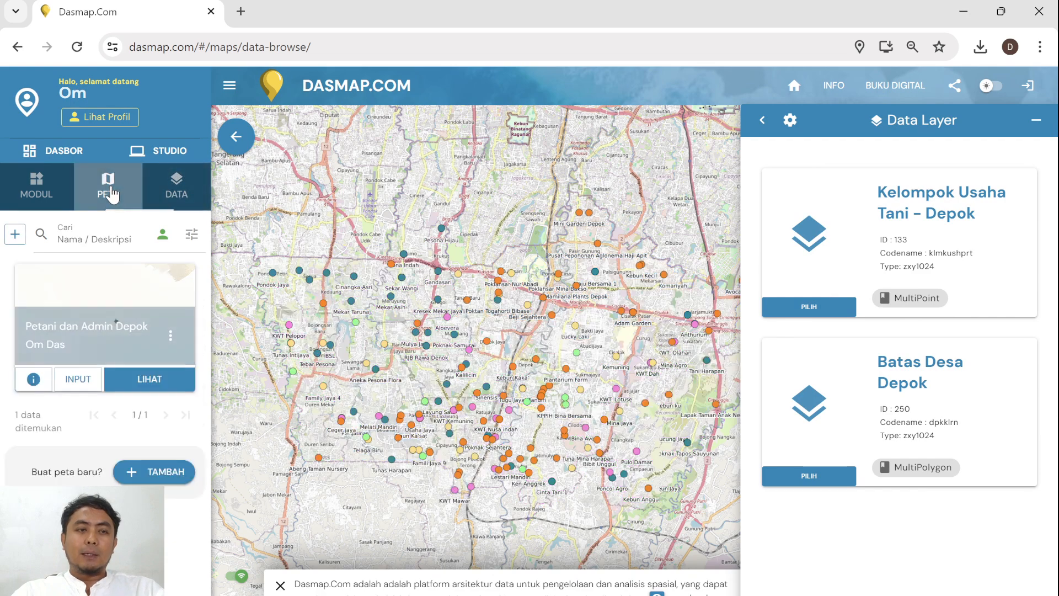
{"action": "left_click", "coordinate": [153, 389]}
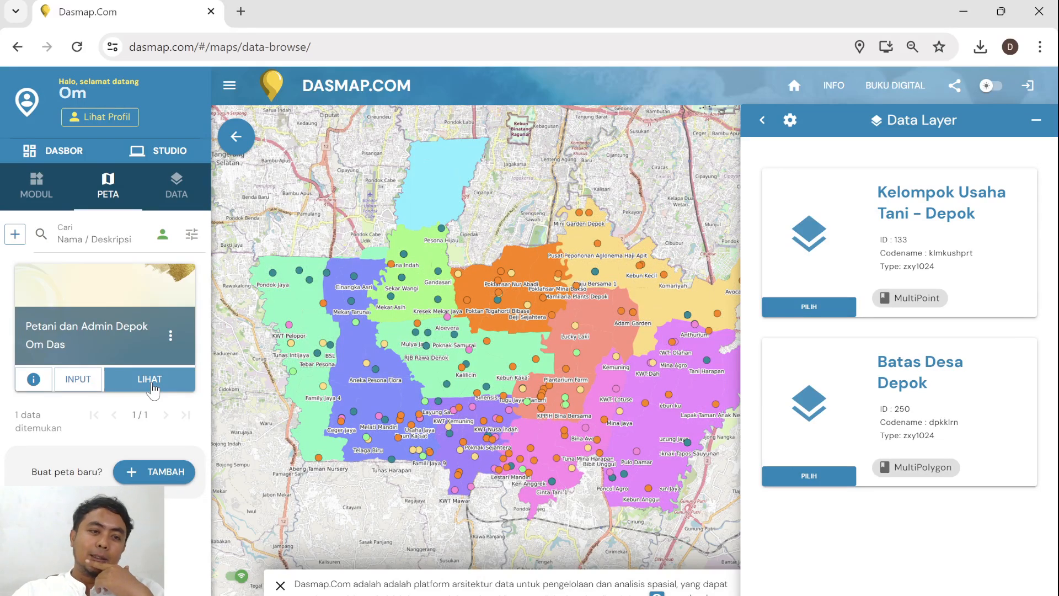
{"action": "left_click", "coordinate": [153, 389]}
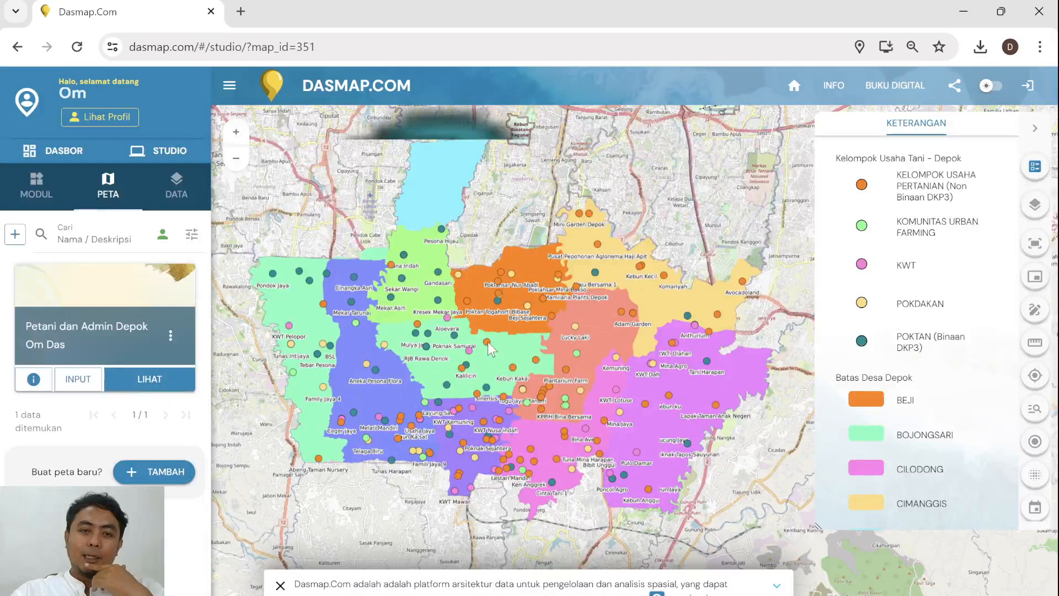
Examine the attributes of two farmer group locations on the map, closing each information window
{"action": "left_click", "coordinate": [487, 342]}
{"action": "scroll", "coordinate": [557, 247], "scroll_direction": "down", "scroll_amount": 3}
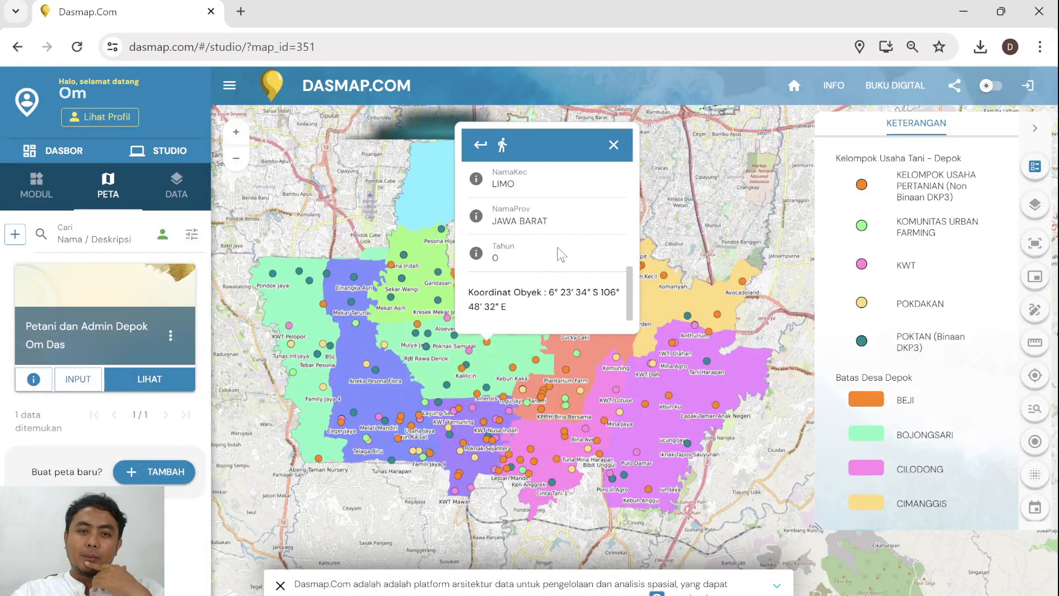
{"action": "left_click", "coordinate": [615, 145]}
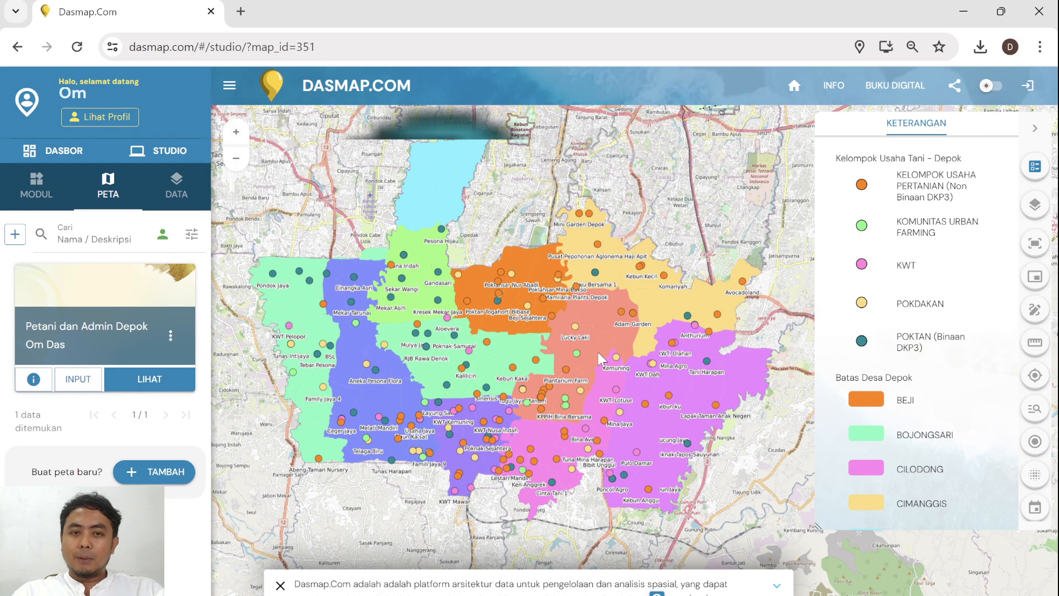
{"action": "left_click", "coordinate": [577, 353]}
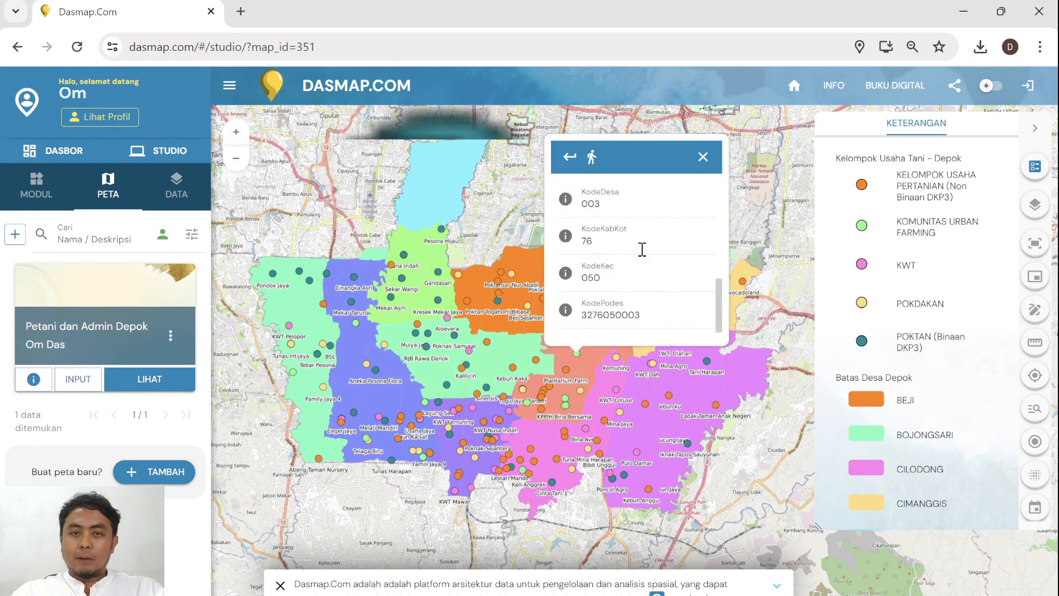
{"action": "scroll", "coordinate": [643, 253], "scroll_direction": "down", "scroll_amount": 3}
{"action": "left_click", "coordinate": [703, 156]}
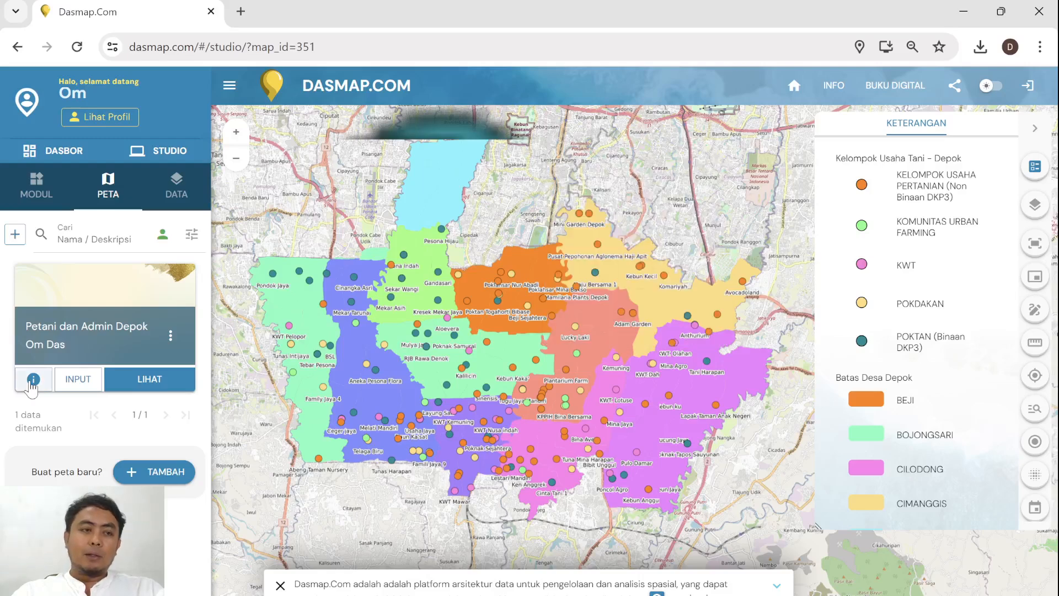
Open the saved map for data input and browse the attribute table of the Batas Desa Depok layer
{"action": "left_click", "coordinate": [85, 381]}
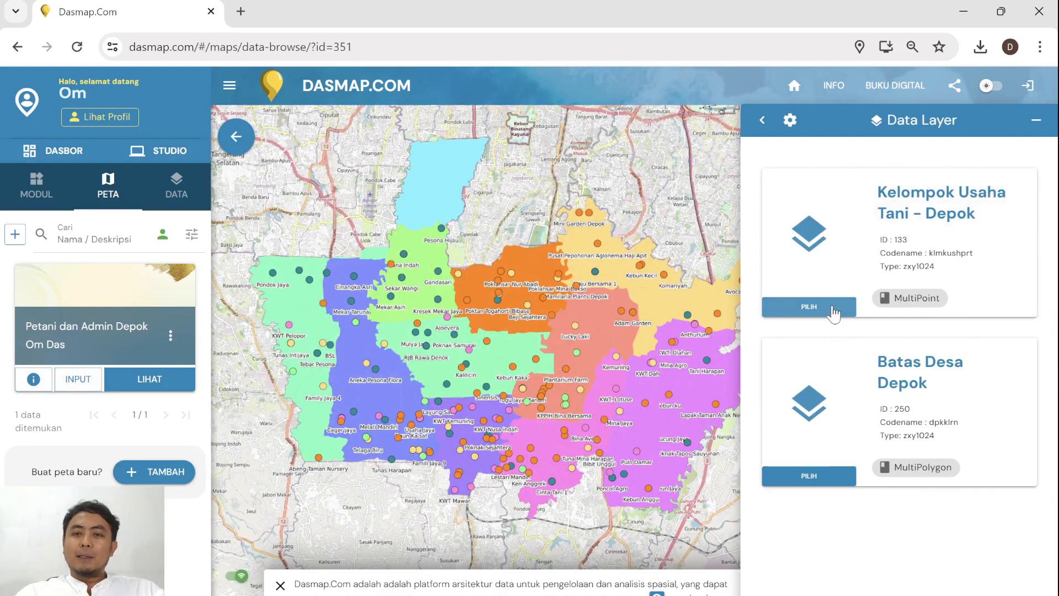
{"action": "left_click", "coordinate": [811, 478]}
{"action": "scroll", "coordinate": [825, 350], "scroll_direction": "down", "scroll_amount": 8}
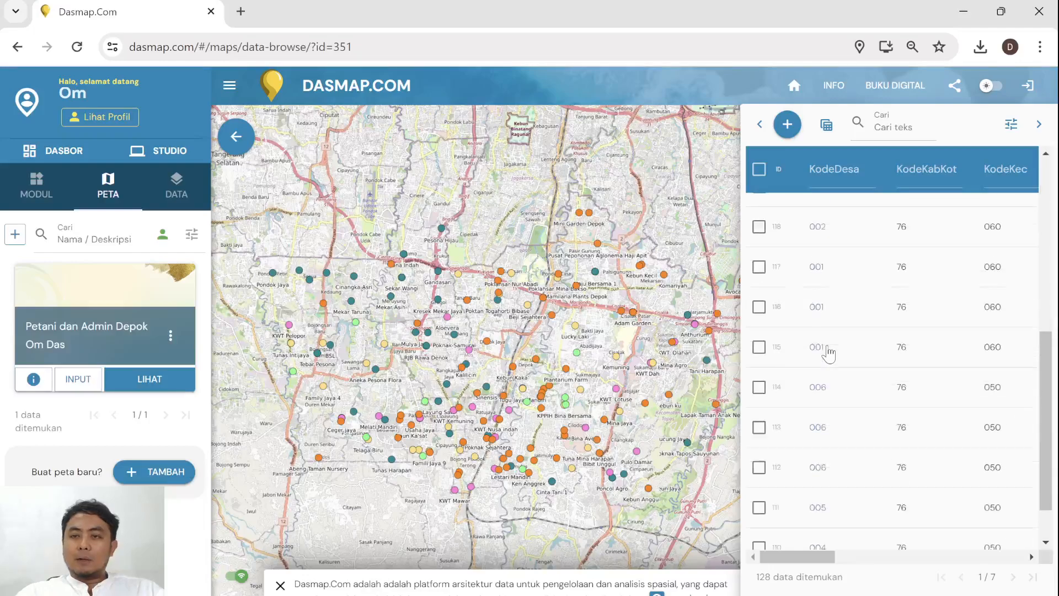
{"action": "scroll", "coordinate": [828, 350], "scroll_direction": "right", "scroll_amount": 3}
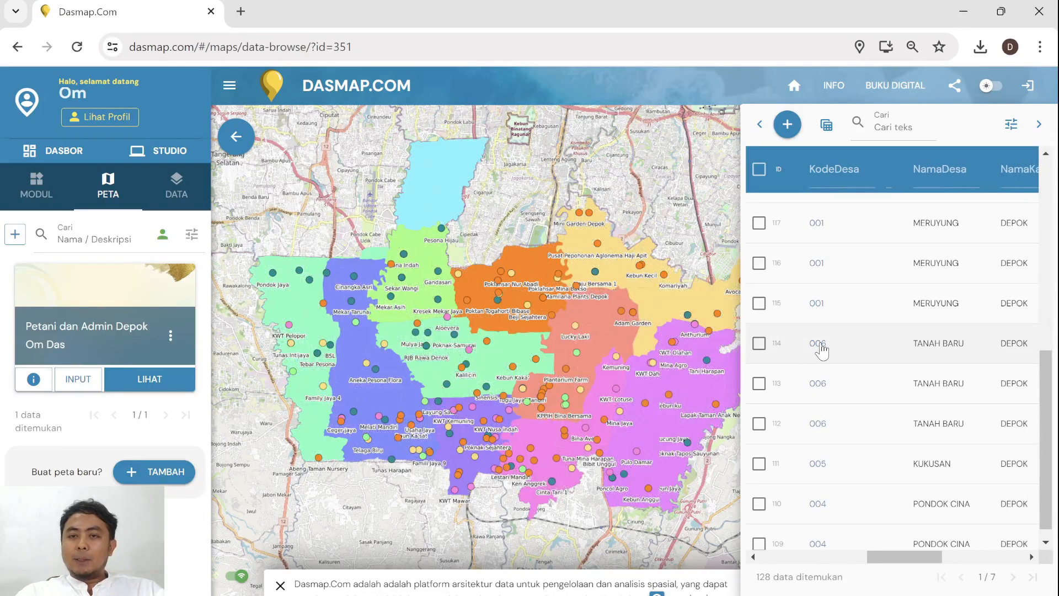
Examine the Tanah Baru record 114 and the Meruyung record 116, closing each without changes
{"action": "left_click", "coordinate": [821, 346]}
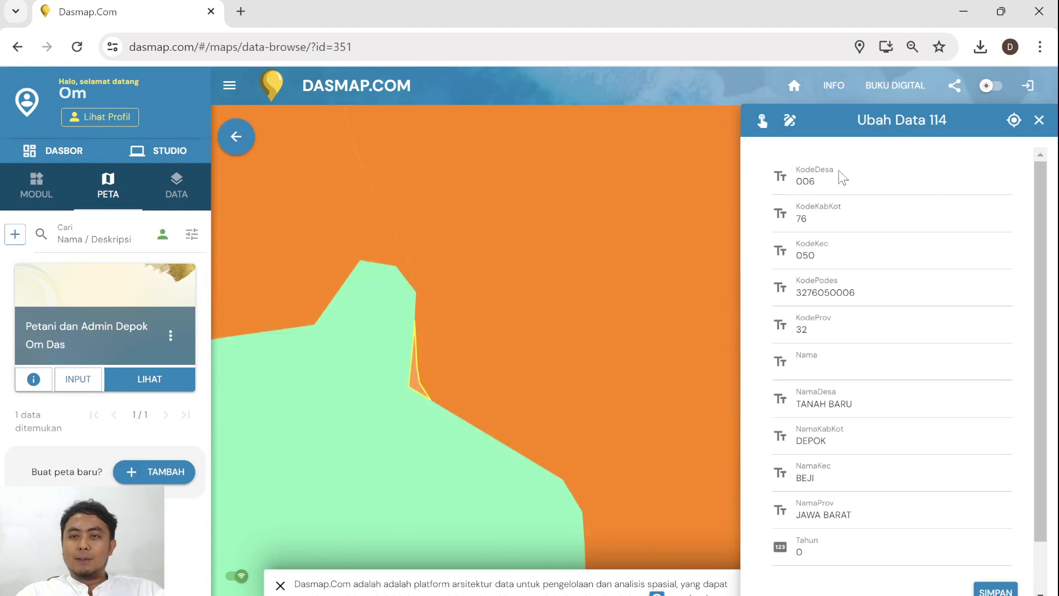
{"action": "left_click", "coordinate": [1042, 131]}
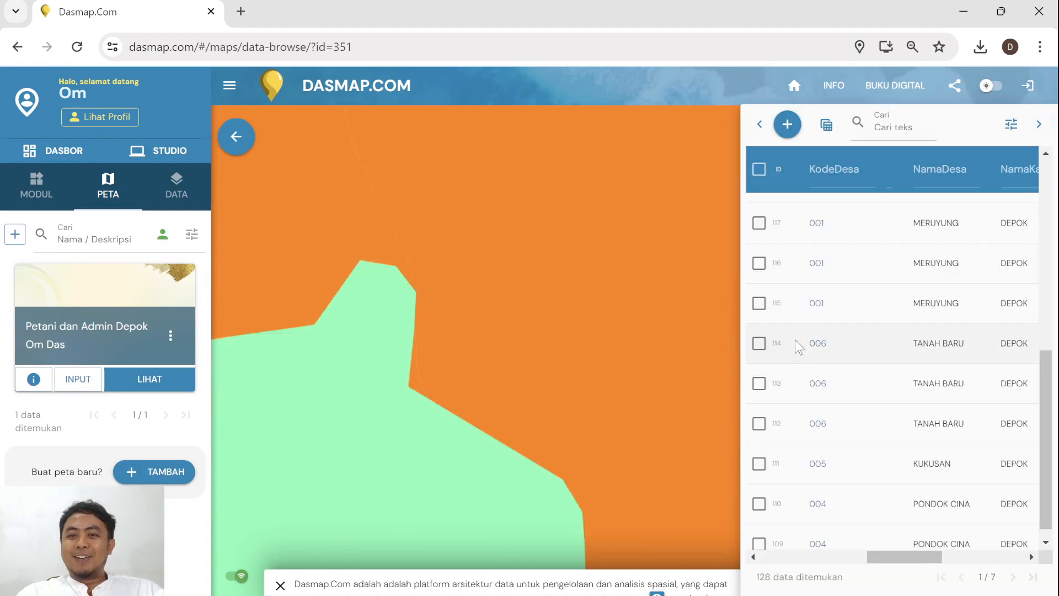
{"action": "left_click", "coordinate": [817, 274]}
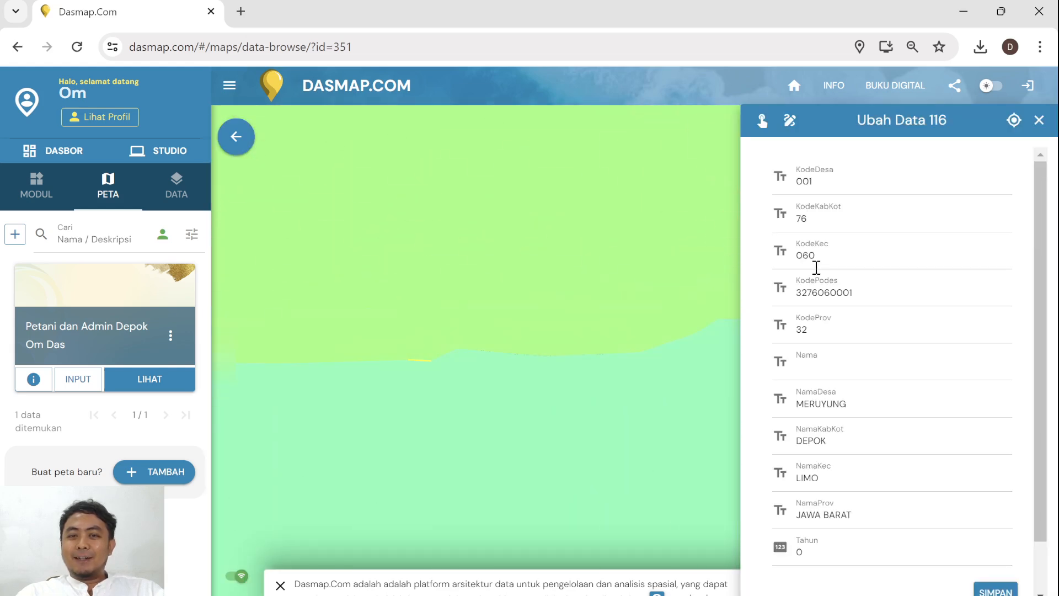
{"action": "left_click", "coordinate": [1039, 120]}
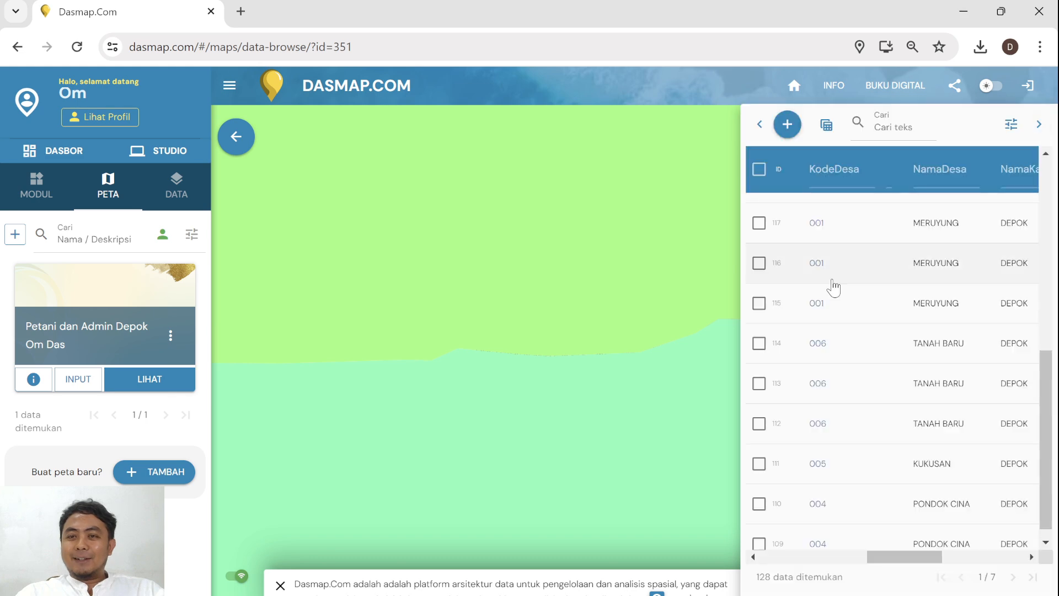
Examine the attributes and boundary of the Pangkalanjati record 127, closing it without changes
{"action": "scroll", "coordinate": [819, 377], "scroll_direction": "down", "scroll_amount": 1}
{"action": "scroll", "coordinate": [813, 436], "scroll_direction": "up", "scroll_amount": 5}
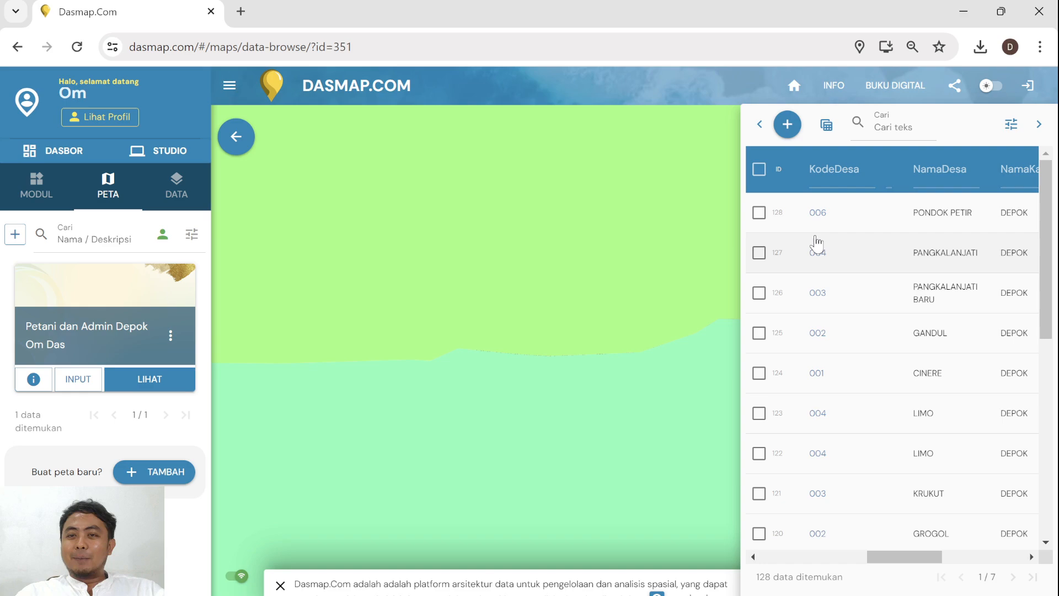
{"action": "left_click", "coordinate": [810, 257]}
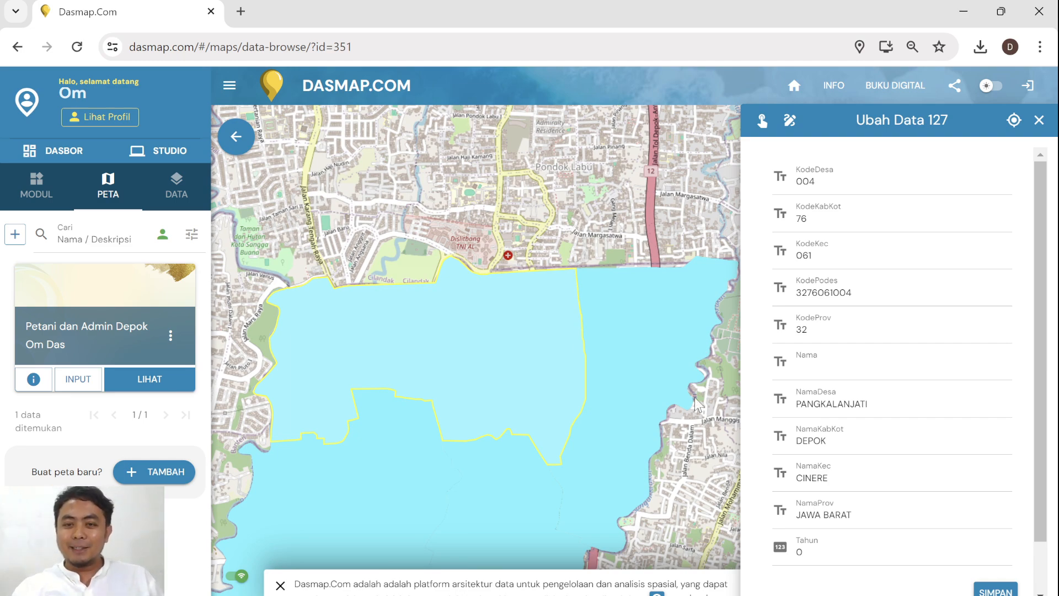
{"action": "scroll", "coordinate": [870, 403], "scroll_direction": "down", "scroll_amount": 1}
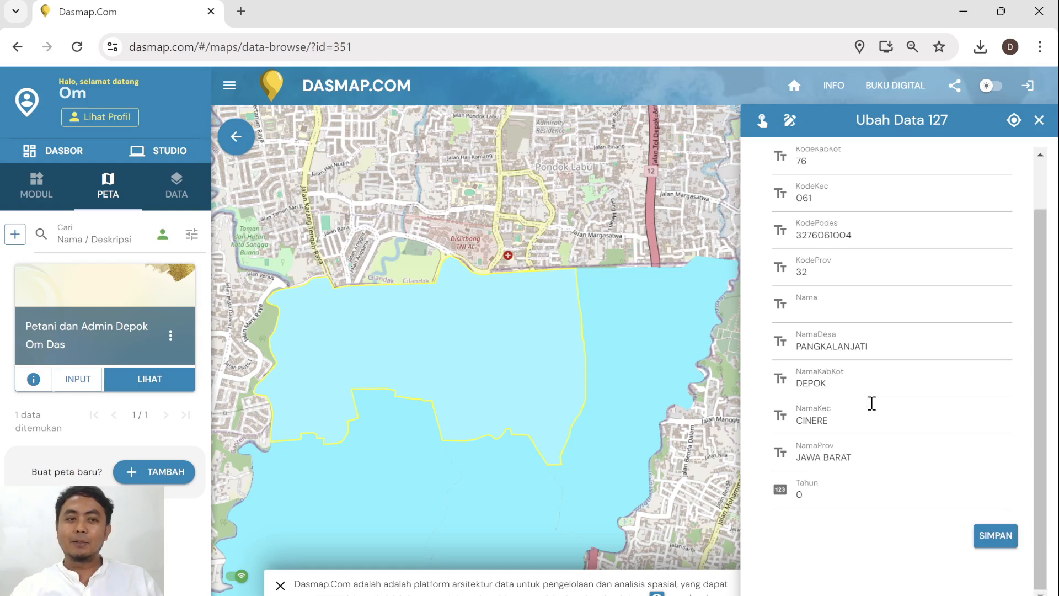
{"action": "left_click", "coordinate": [1039, 120]}
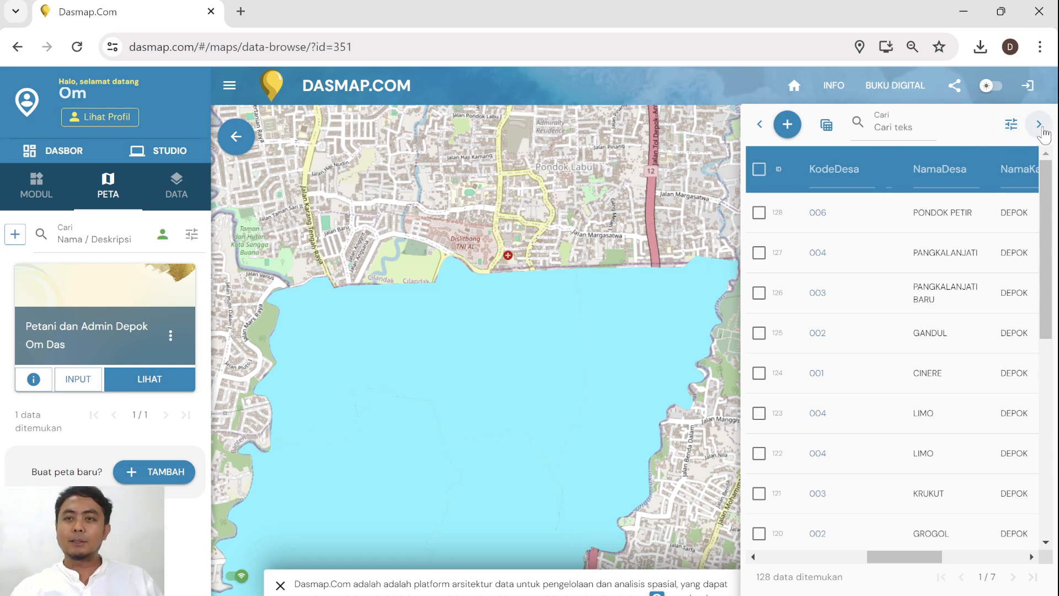
View the saved map in the studio again and open the dataset settings of its statistics tool
{"action": "left_click", "coordinate": [155, 380]}
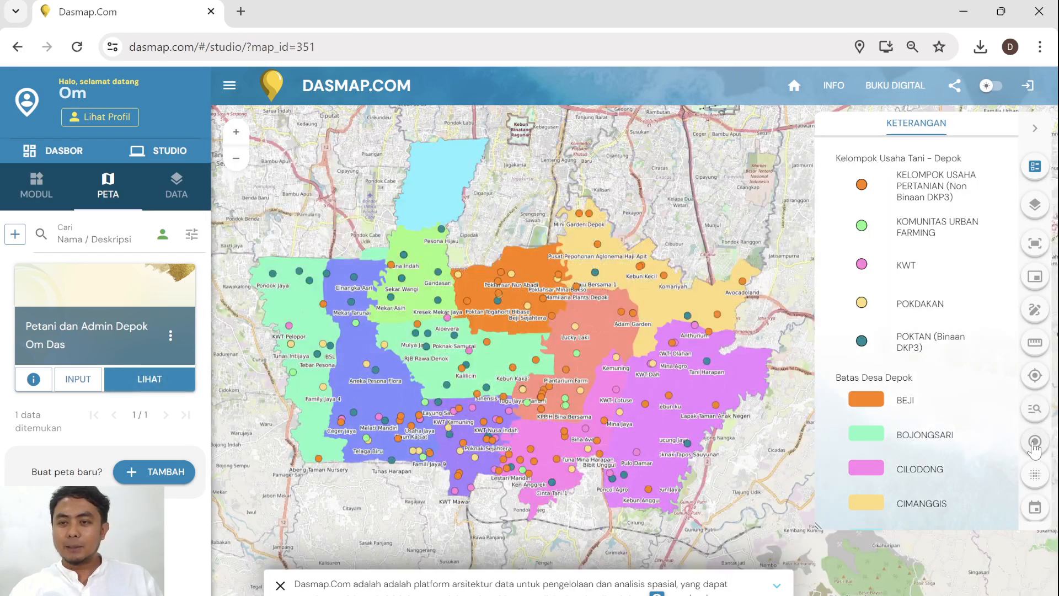
{"action": "scroll", "coordinate": [1034, 449], "scroll_direction": "down", "scroll_amount": 2}
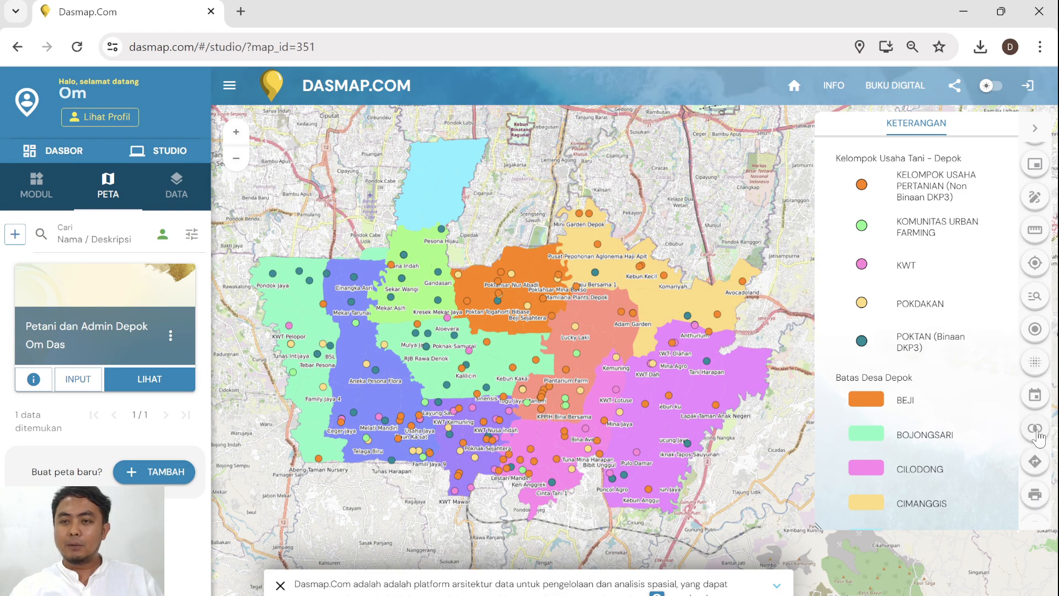
{"action": "scroll", "coordinate": [1035, 435], "scroll_direction": "down", "scroll_amount": 2}
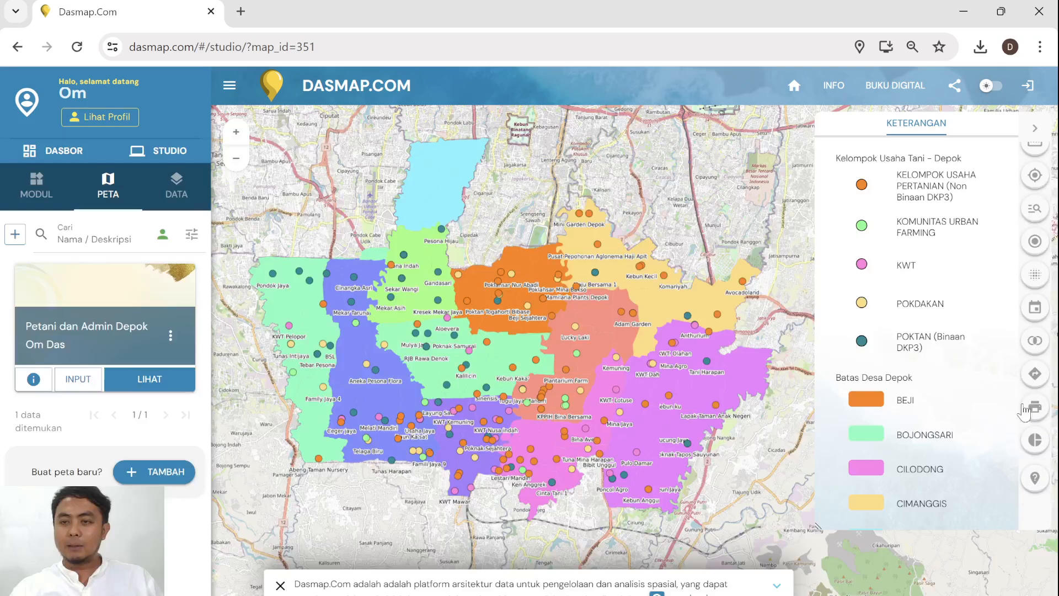
{"action": "left_click", "coordinate": [1031, 440]}
{"action": "left_click", "coordinate": [855, 178]}
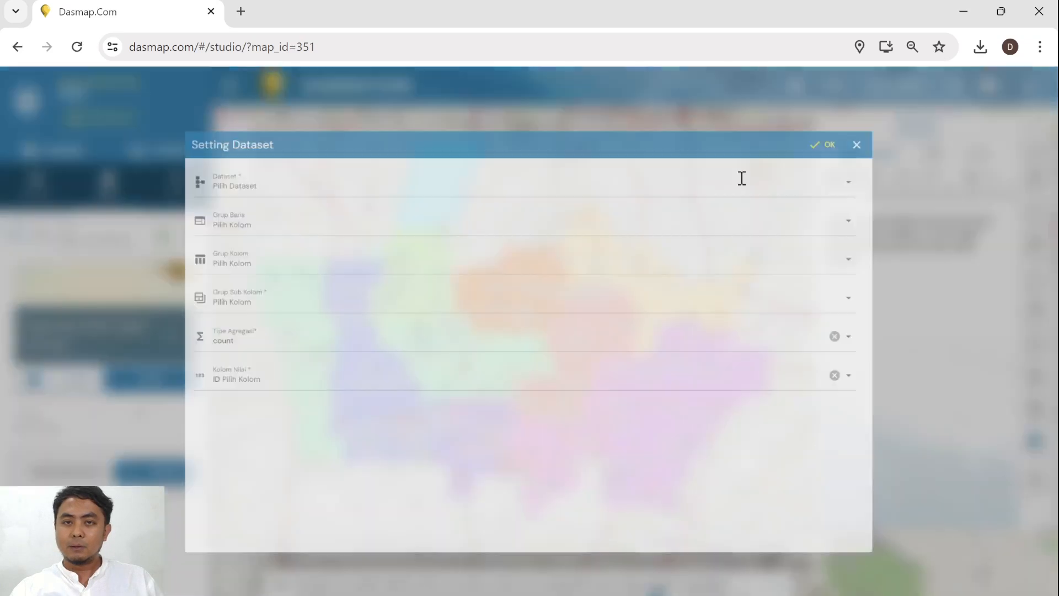
Generate statistics charts from the Depok Kelurahan dataset with rows grouped by NamaKec
{"action": "left_click", "coordinate": [679, 157]}
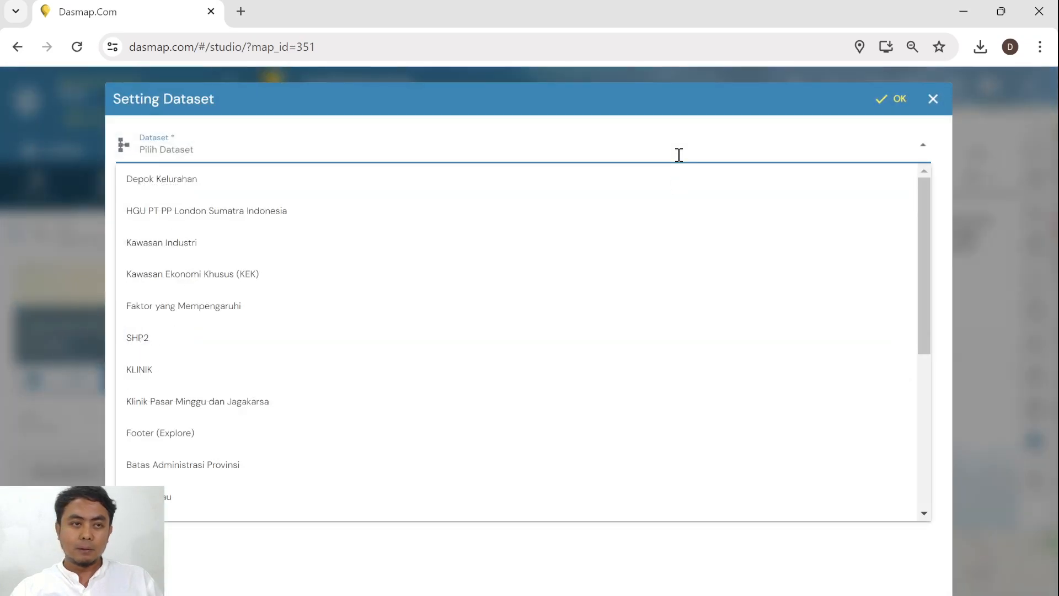
{"action": "left_click", "coordinate": [605, 186]}
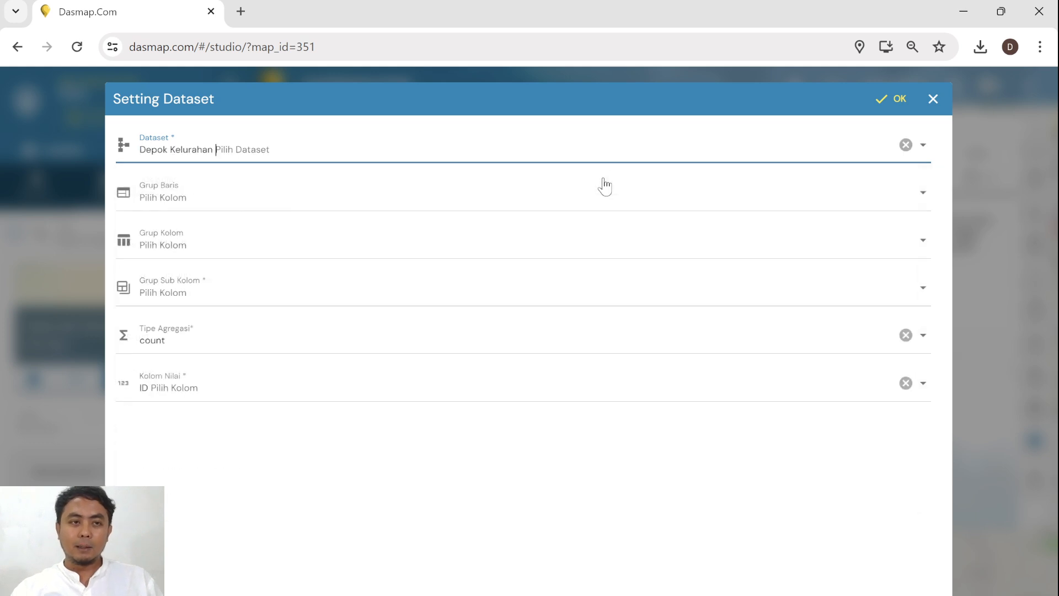
{"action": "left_click", "coordinate": [555, 203]}
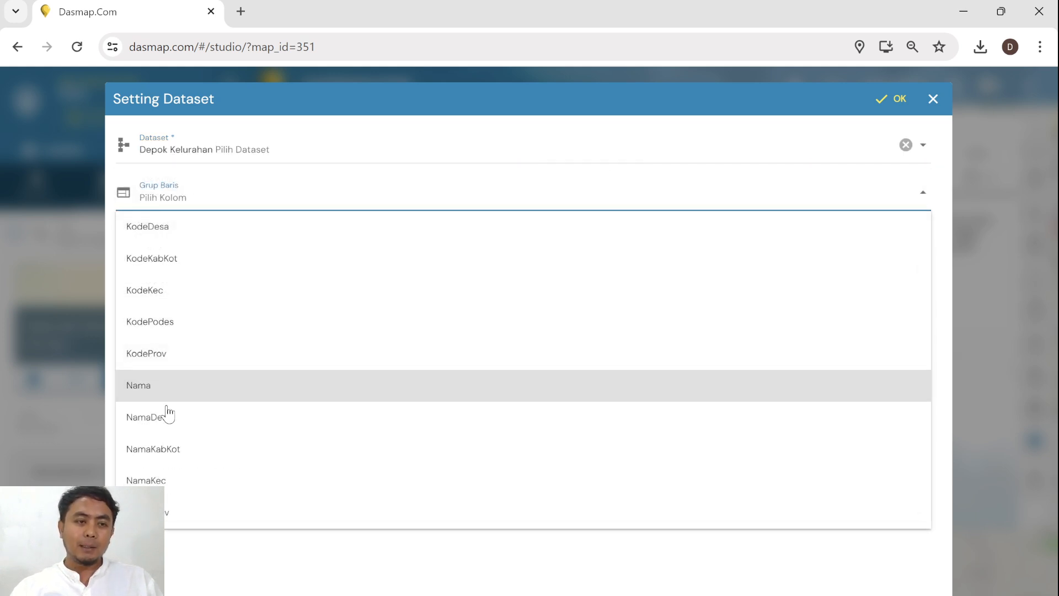
{"action": "left_click", "coordinate": [188, 487]}
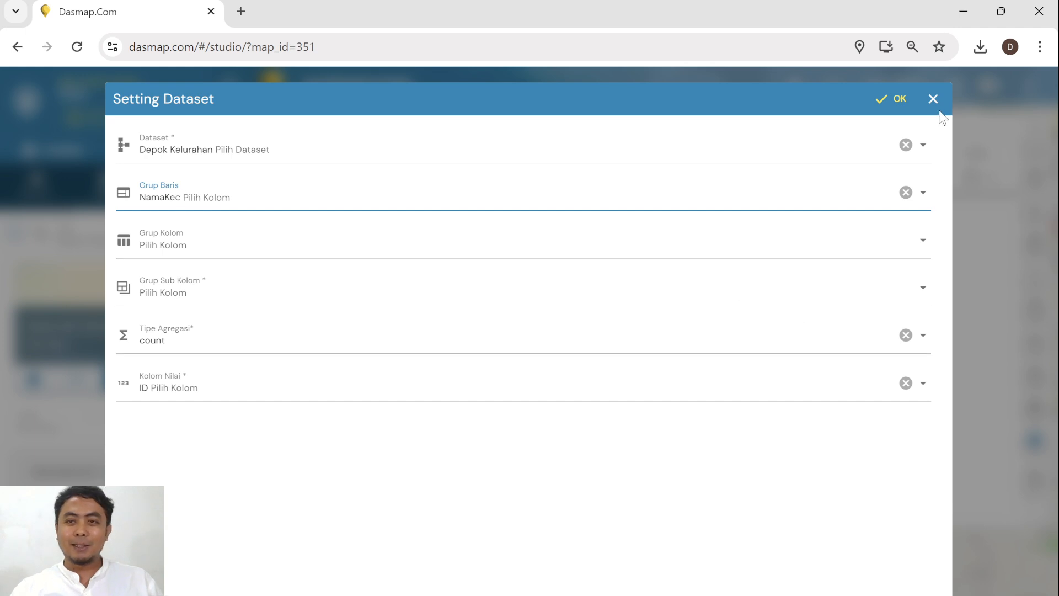
{"action": "left_click", "coordinate": [900, 99]}
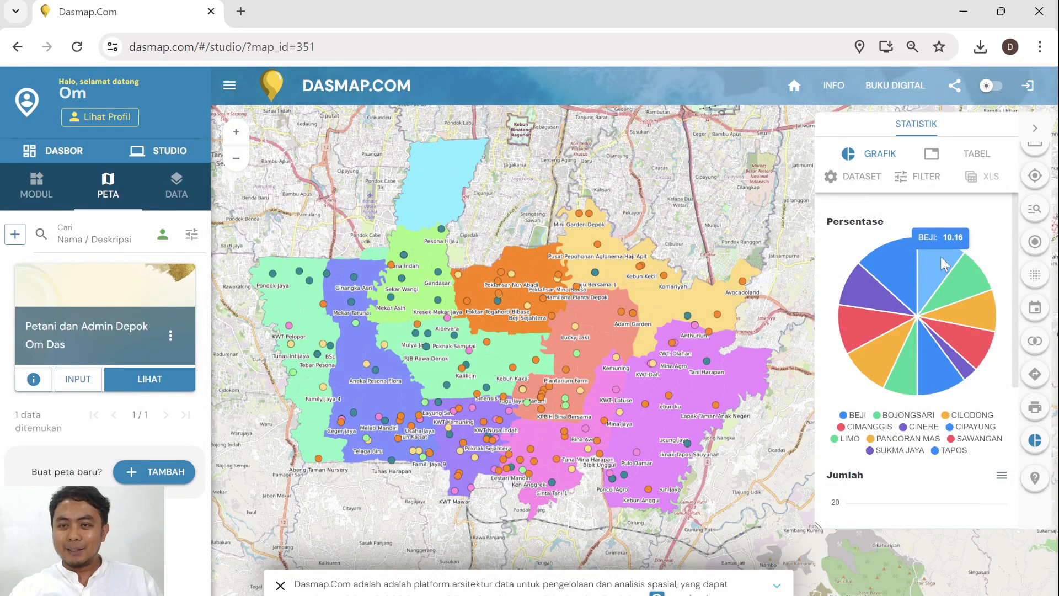
Examine the percentage pie chart and the count bar chart for the subdistricts
{"action": "scroll", "coordinate": [908, 405], "scroll_direction": "down", "scroll_amount": 4}
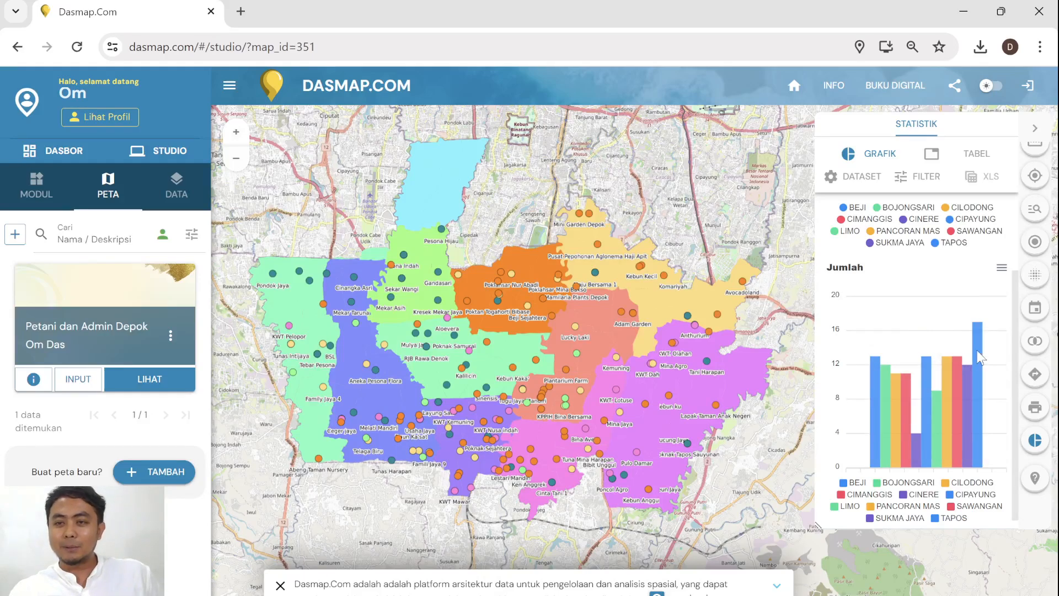
{"action": "mouse_move", "coordinate": [983, 356]}
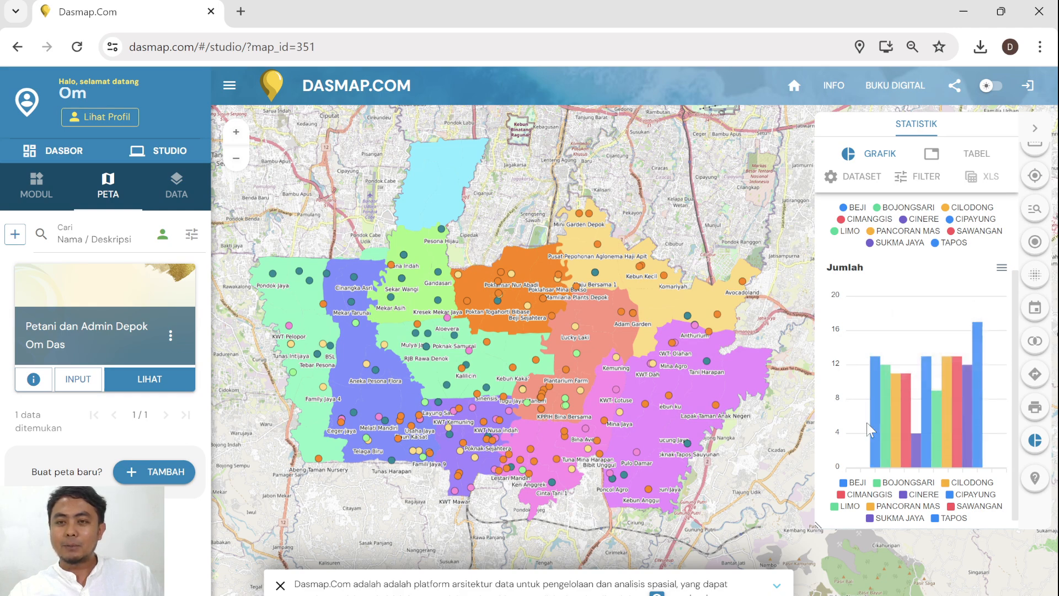
{"action": "scroll", "coordinate": [868, 428], "scroll_direction": "up", "scroll_amount": 1}
{"action": "scroll", "coordinate": [867, 424], "scroll_direction": "down", "scroll_amount": 2}
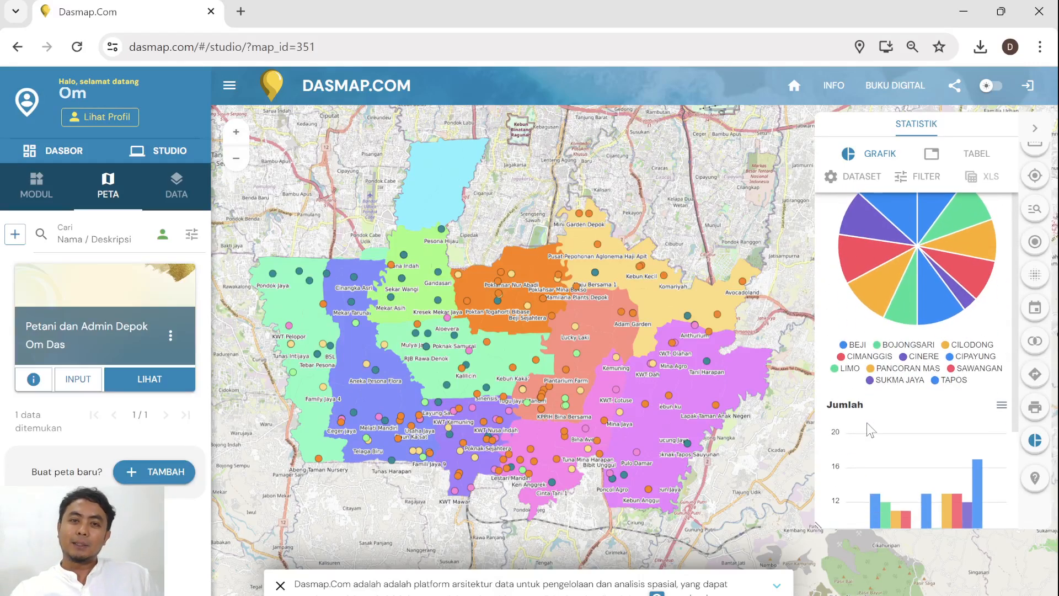
{"action": "scroll", "coordinate": [866, 422], "scroll_direction": "down", "scroll_amount": 2}
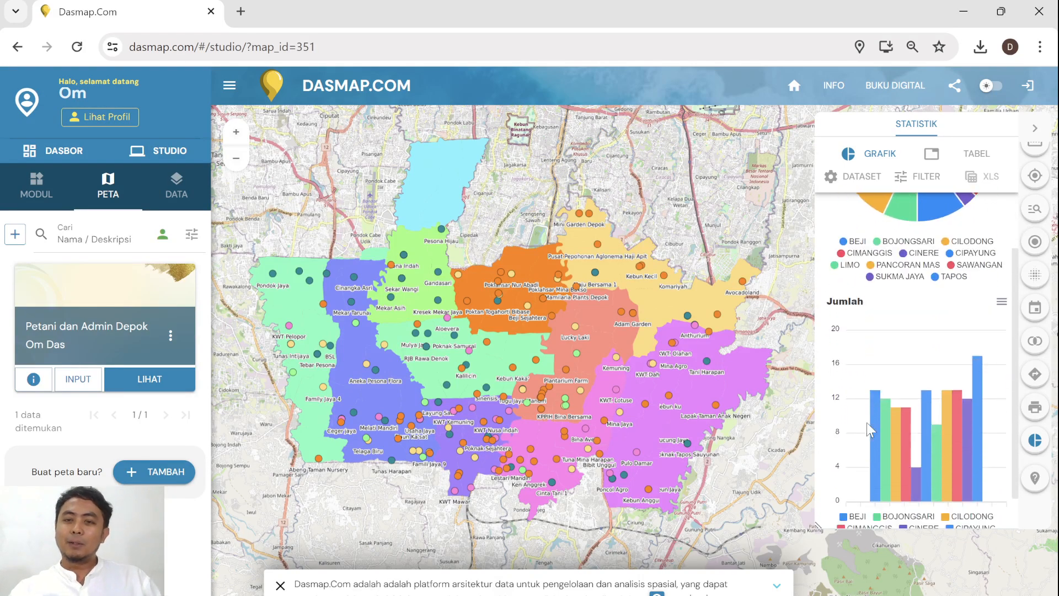
Open the map's print layout and reframe its map area so the whole of Depok fits
{"action": "left_click", "coordinate": [1035, 411]}
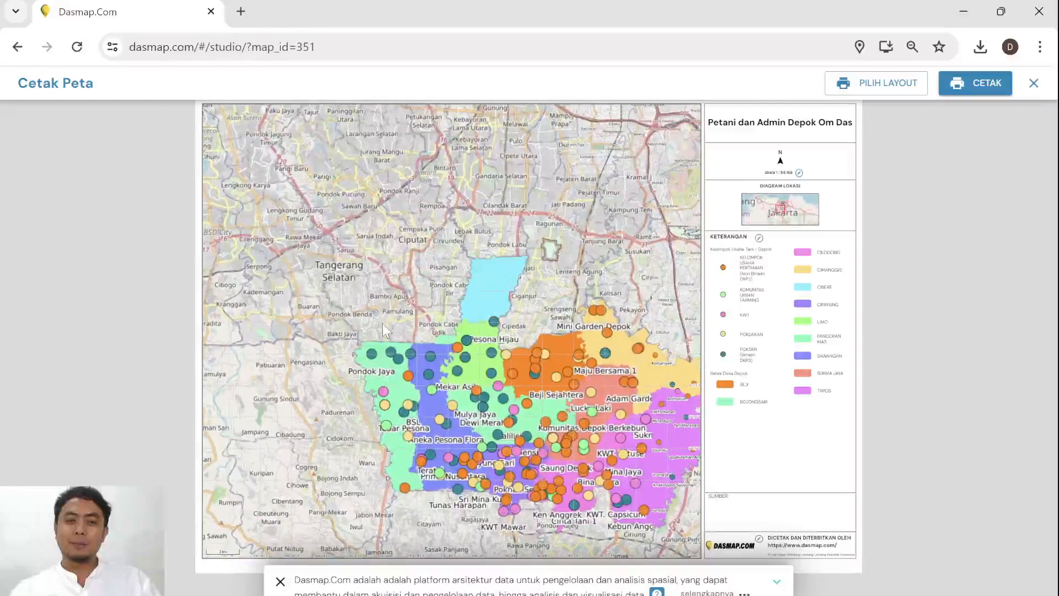
{"action": "left_click_drag", "start_coordinate": [474, 289], "coordinate": [433, 273]}
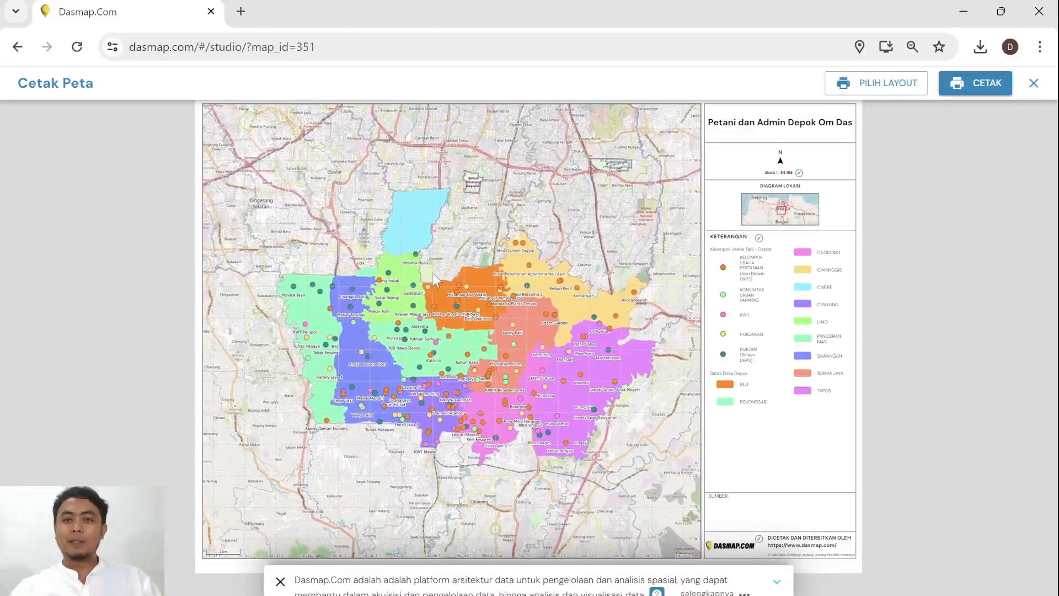